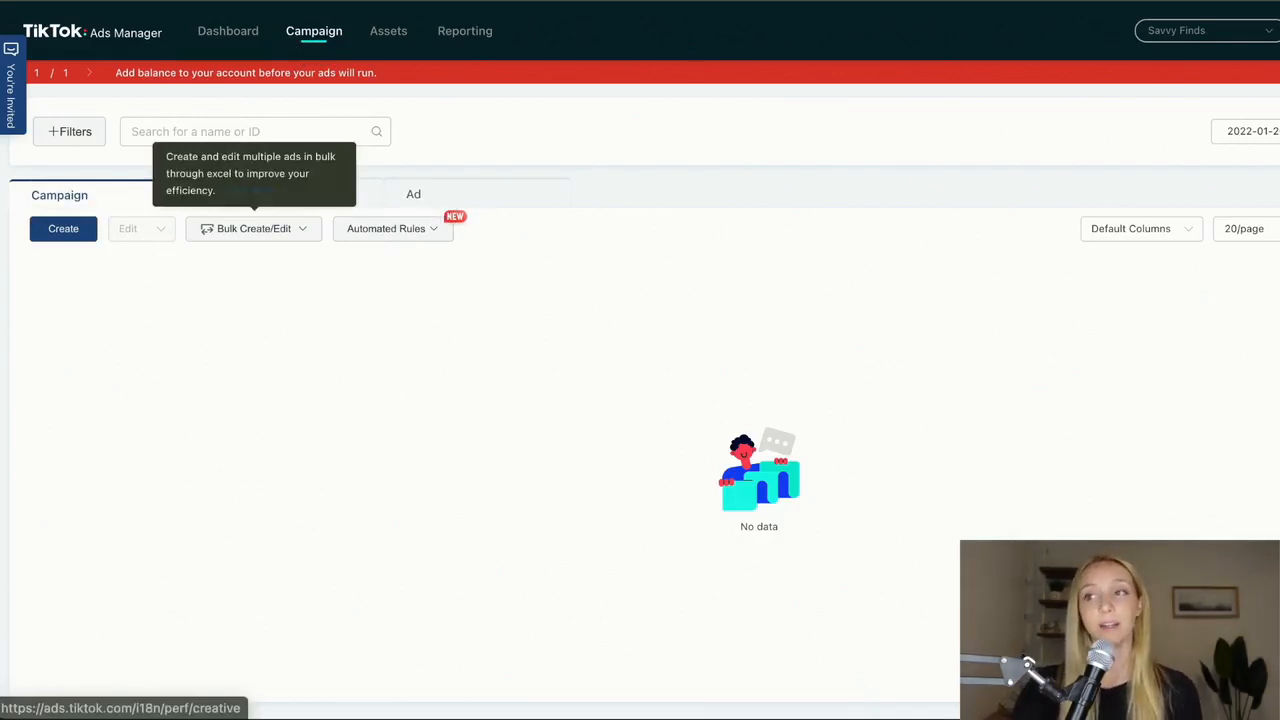
# - Start a new ad campaign with Conversions as its advertising objective
pyautogui.click(66, 230)
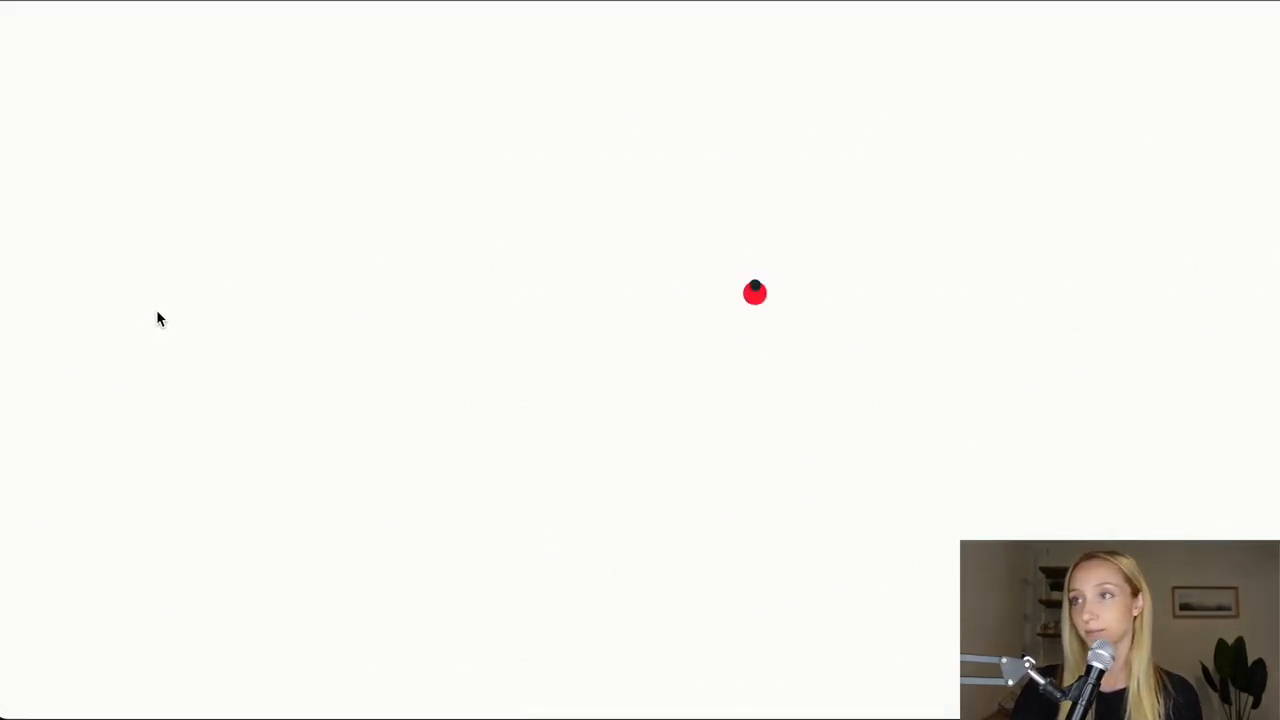
pyautogui.scroll(-2, 479, 320)
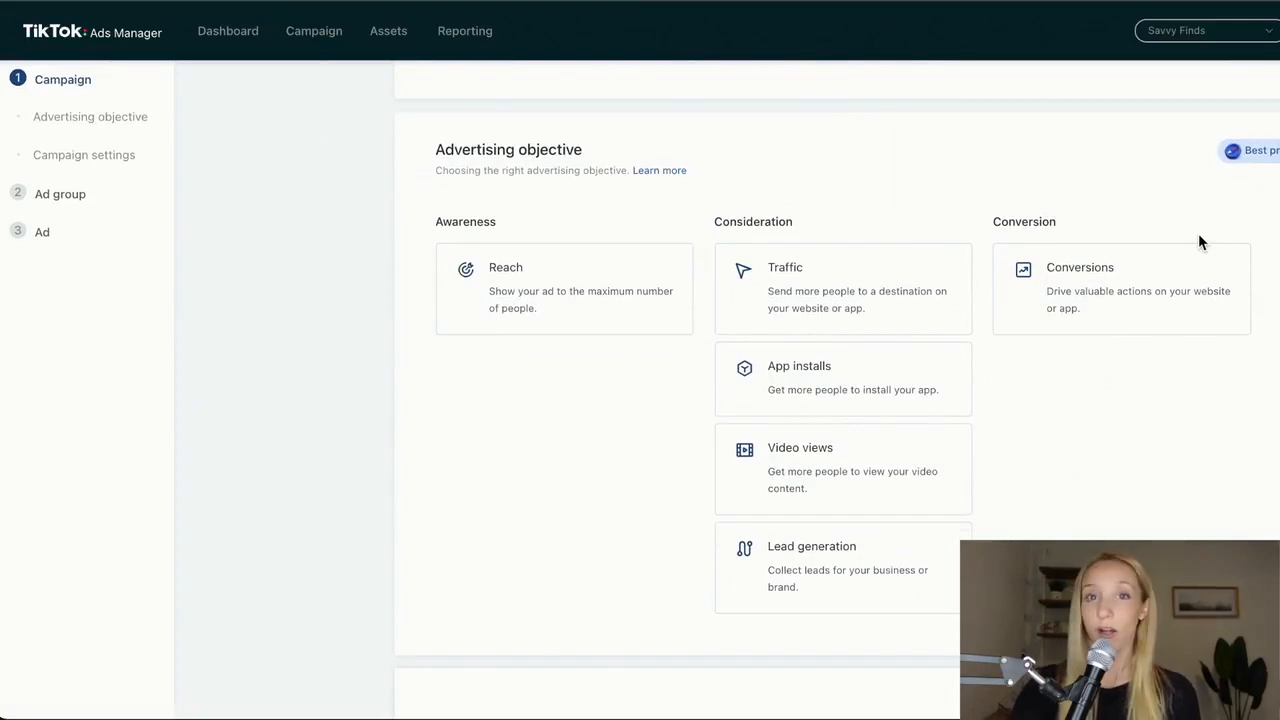
pyautogui.click(1175, 290)
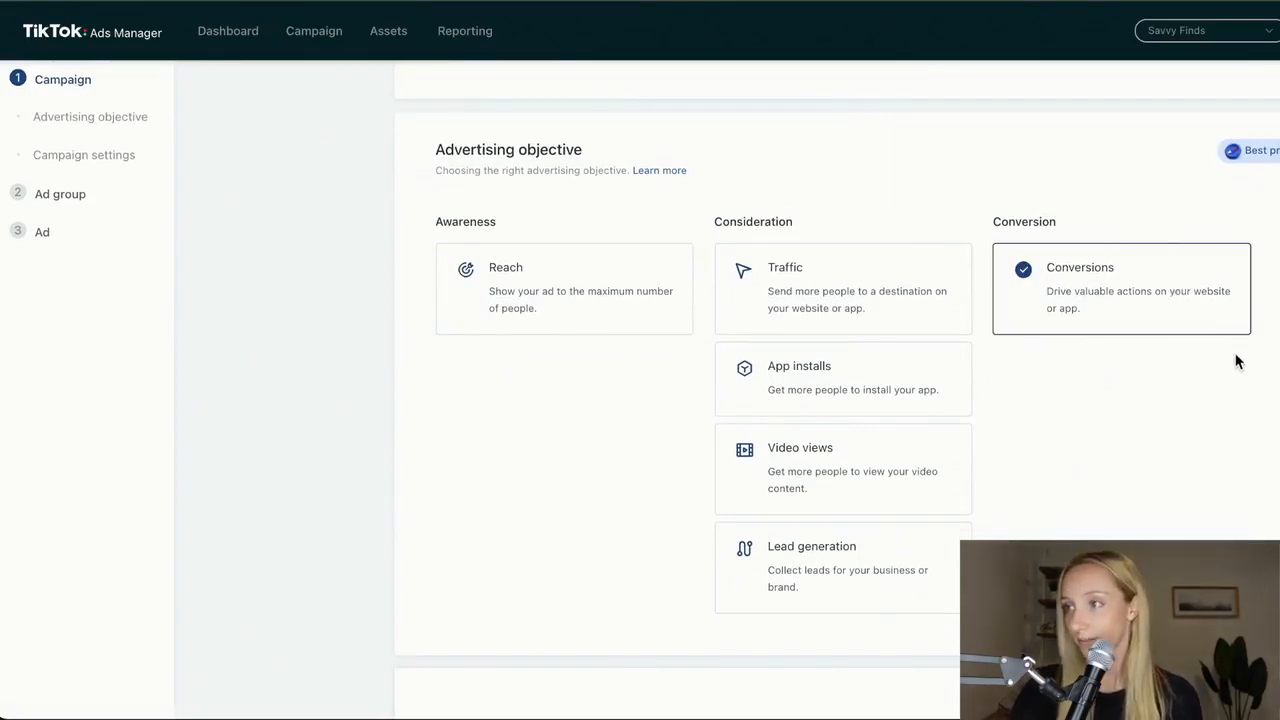
# - Name the campaign LAUNCH CAMPAIGN in the campaign settings
pyautogui.scroll(-1, 1234, 349)
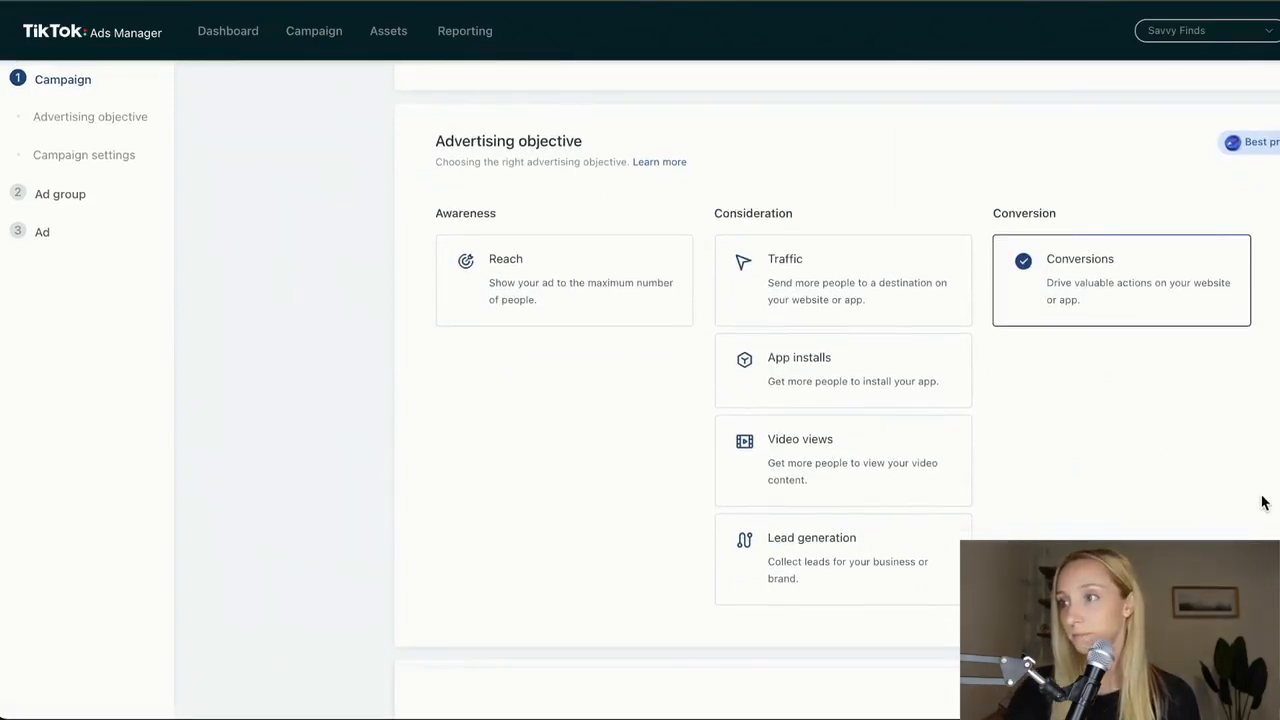
pyautogui.scroll(-5, 1262, 502)
pyautogui.click(637, 352)
pyautogui.doubleClick(637, 352)
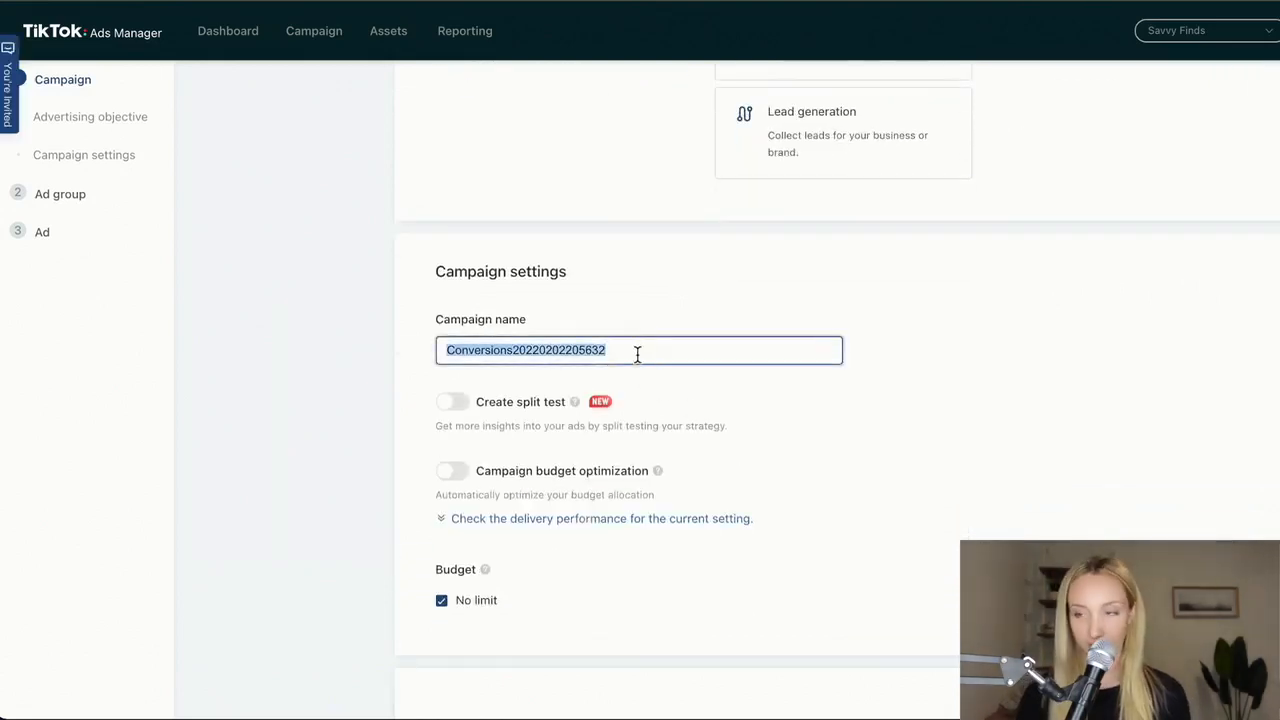
pyautogui.write('LA')
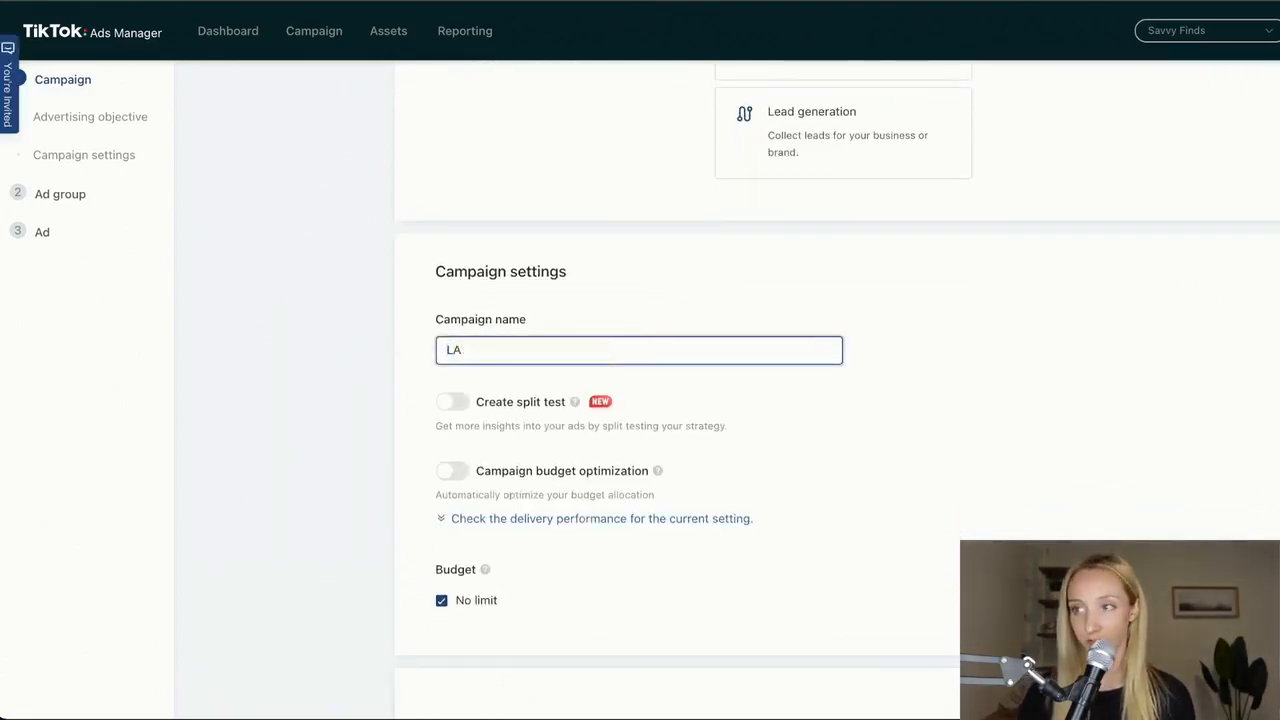
pyautogui.write('UNCH CAMPAIGN')
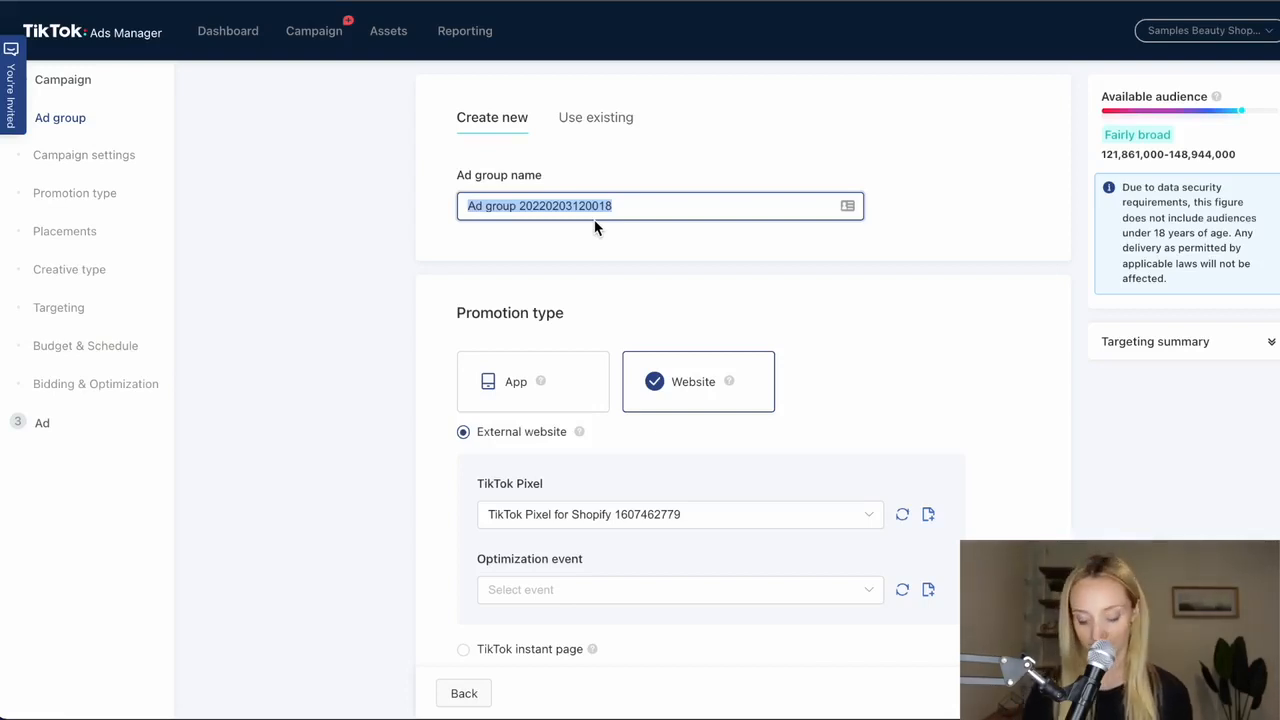
# - Name the ad group "2/2 - ADD TO CART - STACKED INTERESTS - LOWEST COST"
pyautogui.write('2/2 -')
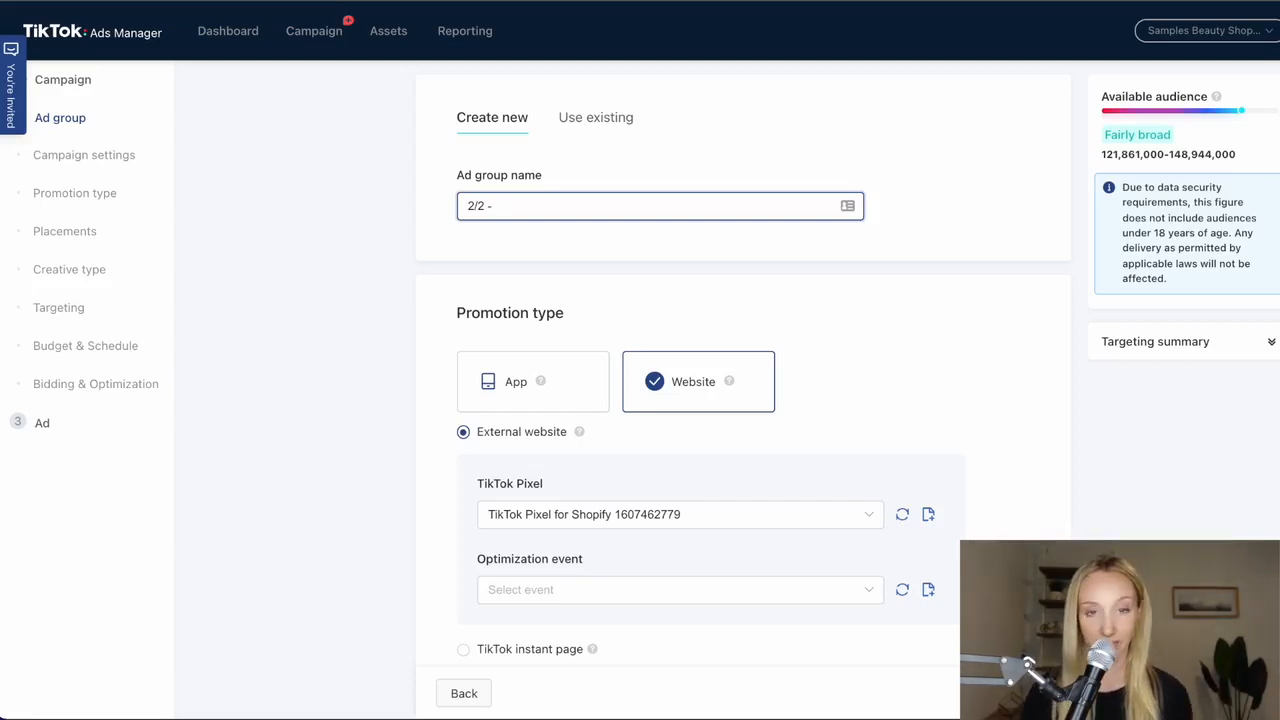
pyautogui.write('ADD TO CART -')
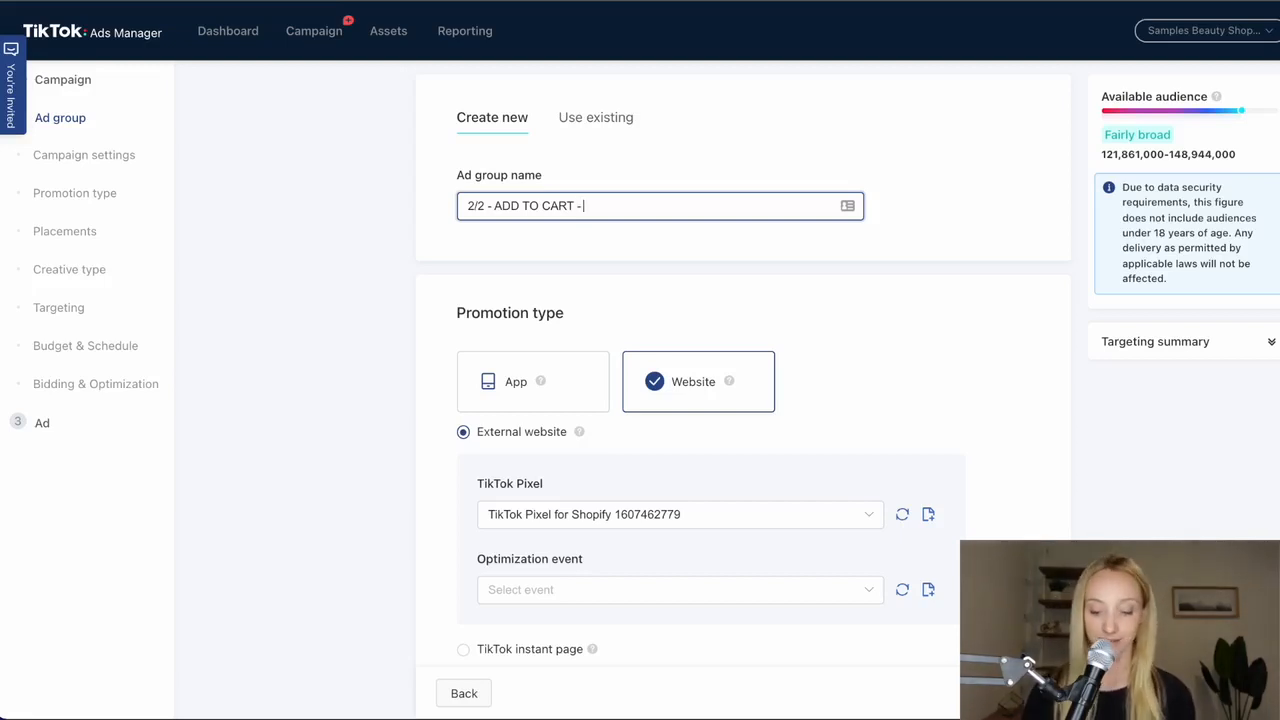
pyautogui.write('STACK')
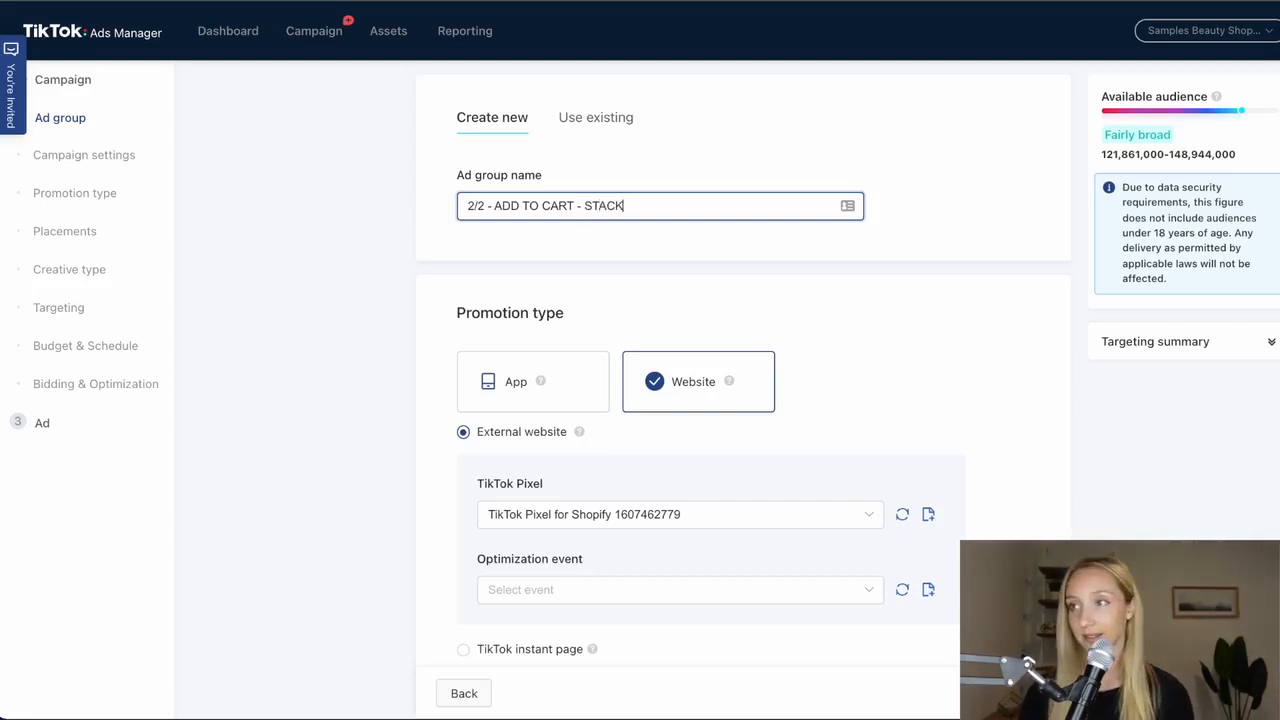
pyautogui.write('ED INTERESTS - LOWEST COST')
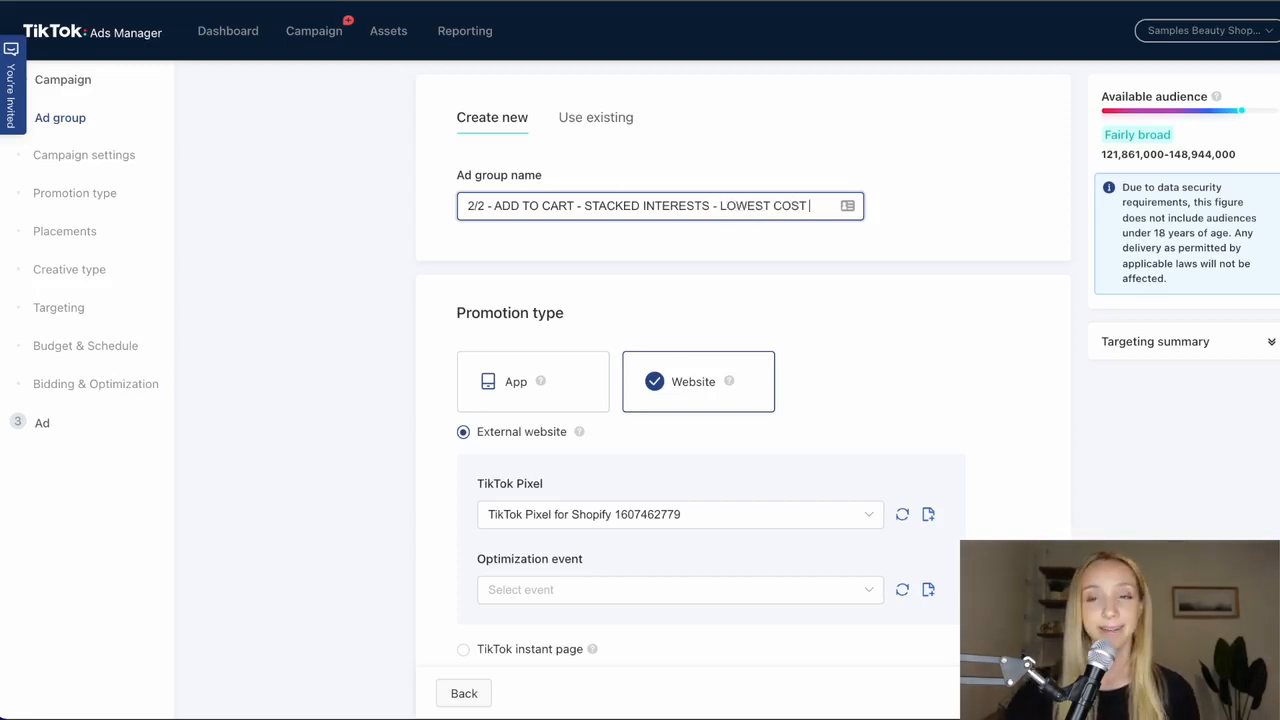
# - Set the optimization event for the external website promotion's TikTok Pixel to Add to Cart
pyautogui.scroll(-1, 855, 442)
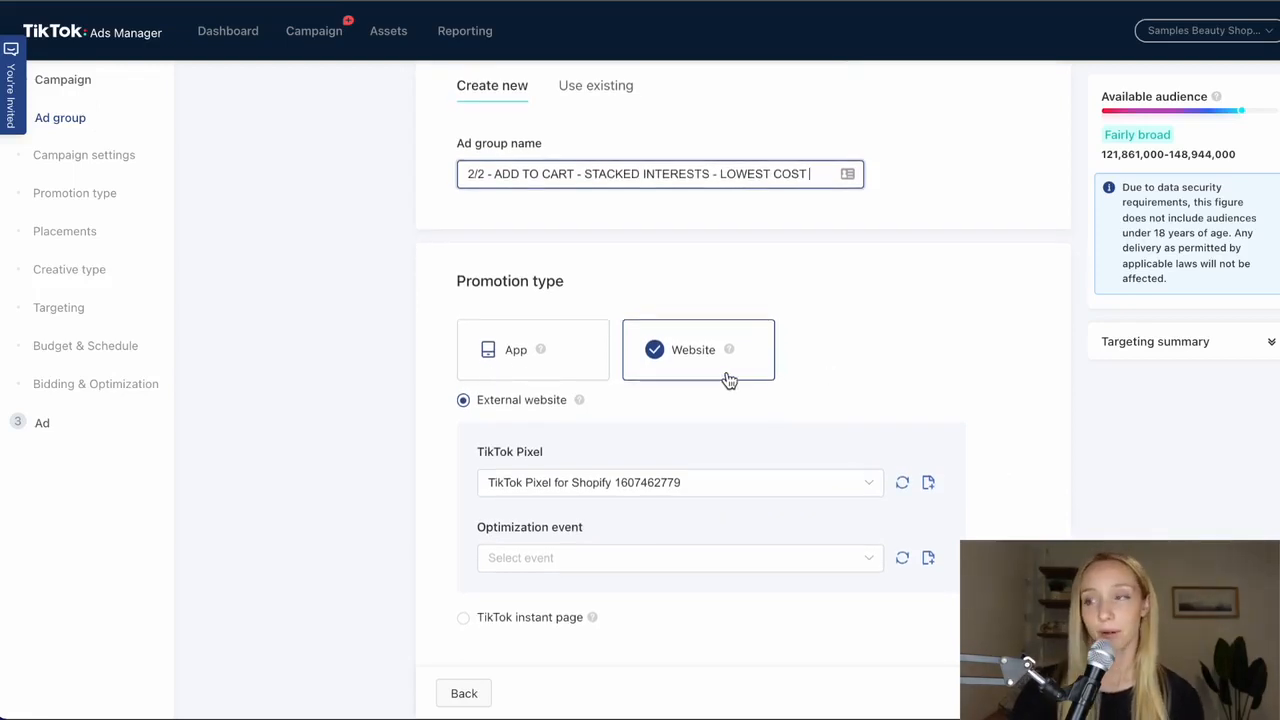
pyautogui.scroll(-3, 786, 413)
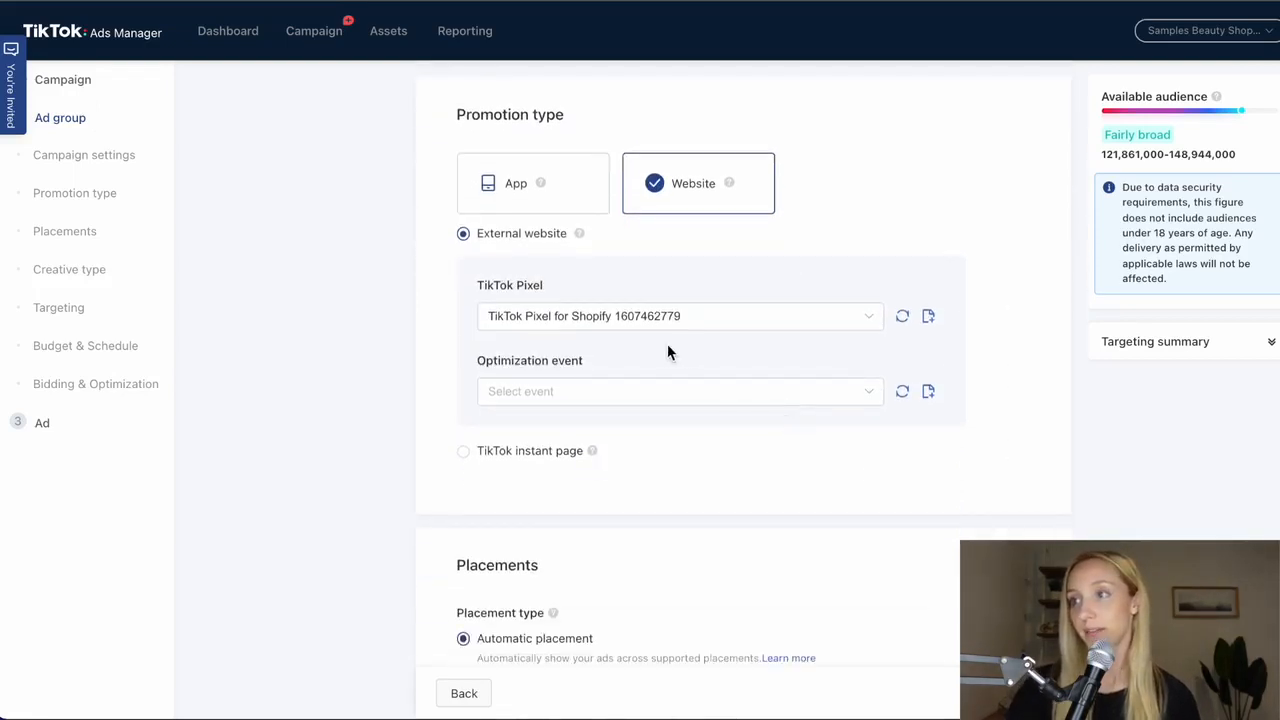
pyautogui.click(660, 316)
pyautogui.click(715, 400)
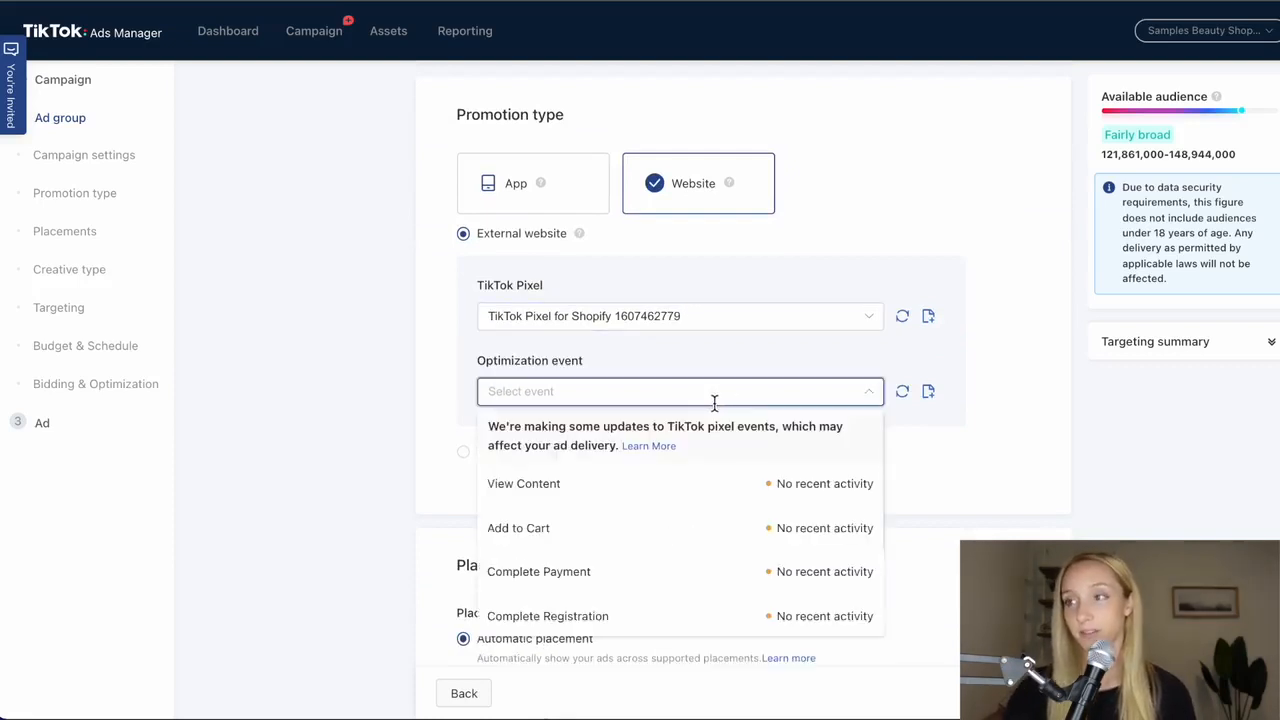
pyautogui.click(681, 538)
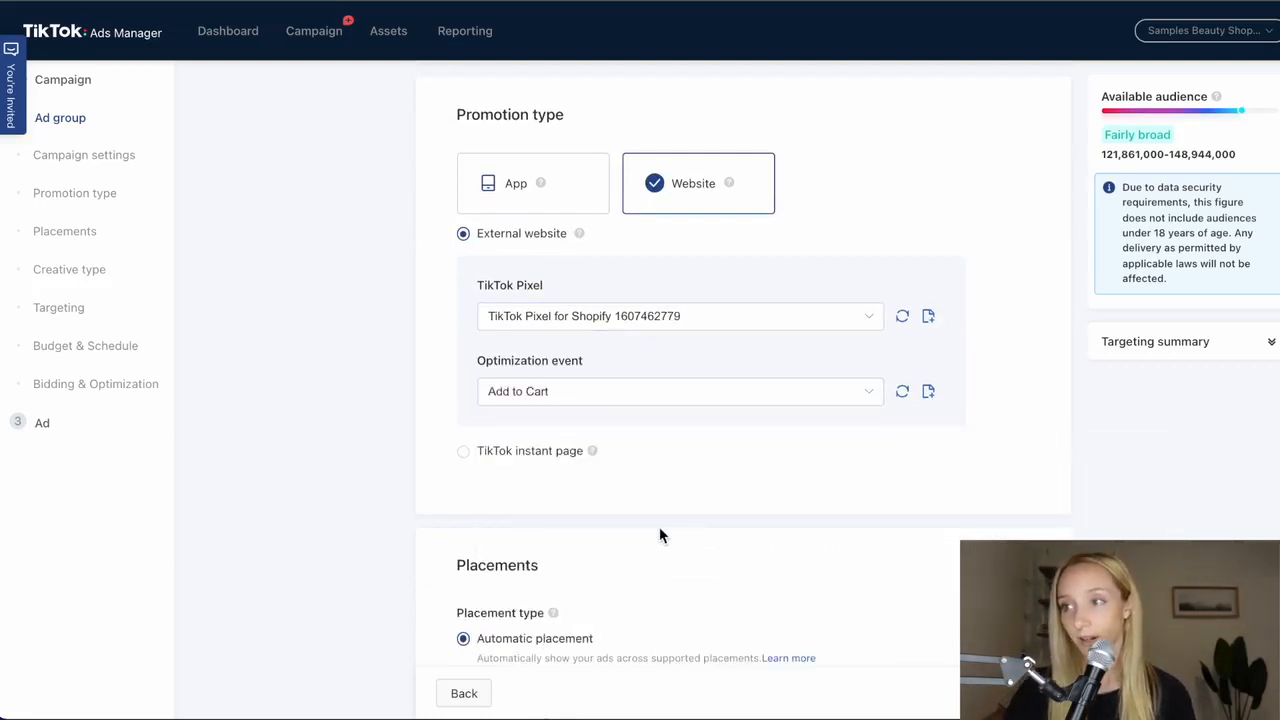
# - Switch the ad group to manual placement and exclude News feed app series and Pangle, leaving only TikTok
pyautogui.scroll(-3, 661, 510)
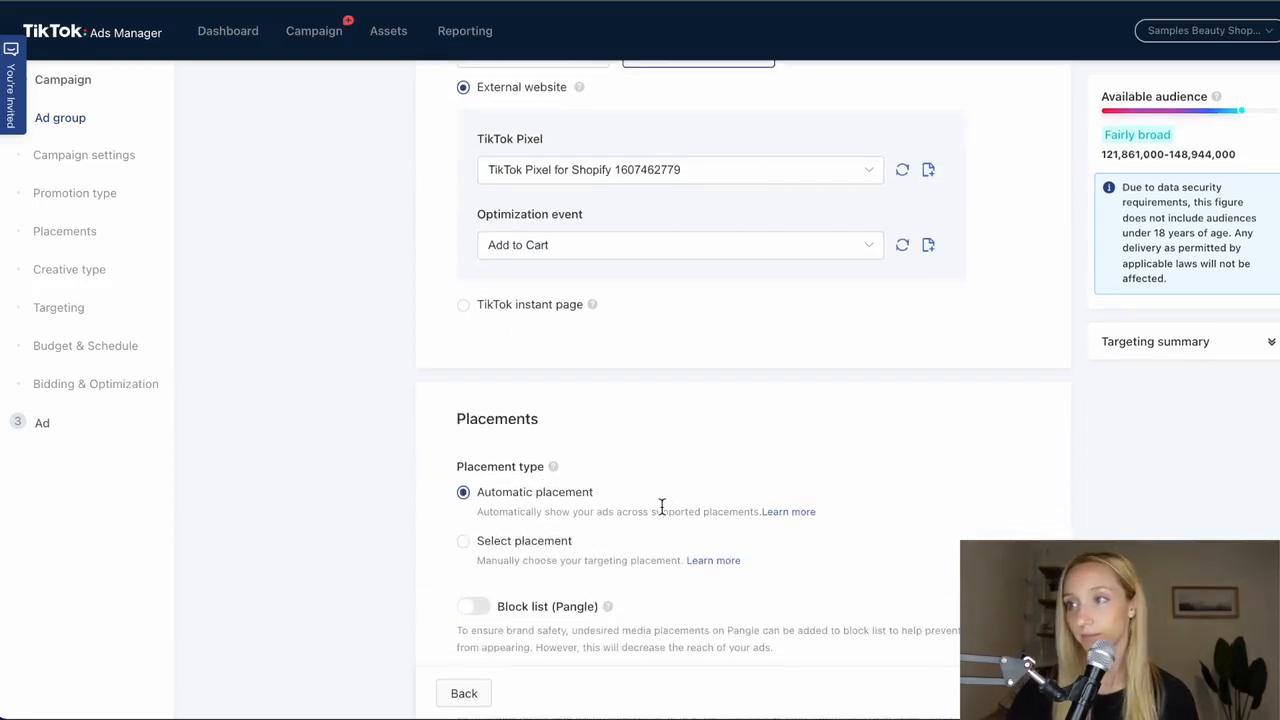
pyautogui.scroll(-3, 661, 507)
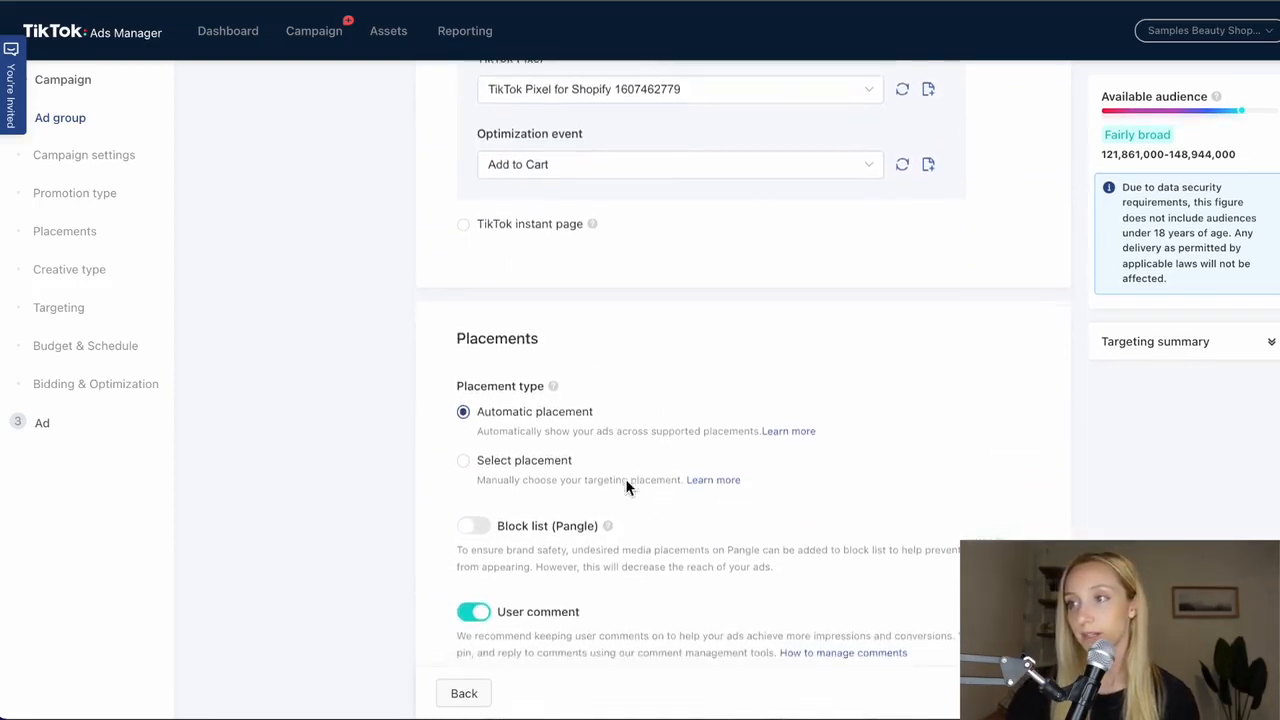
pyautogui.scroll(-2, 621, 440)
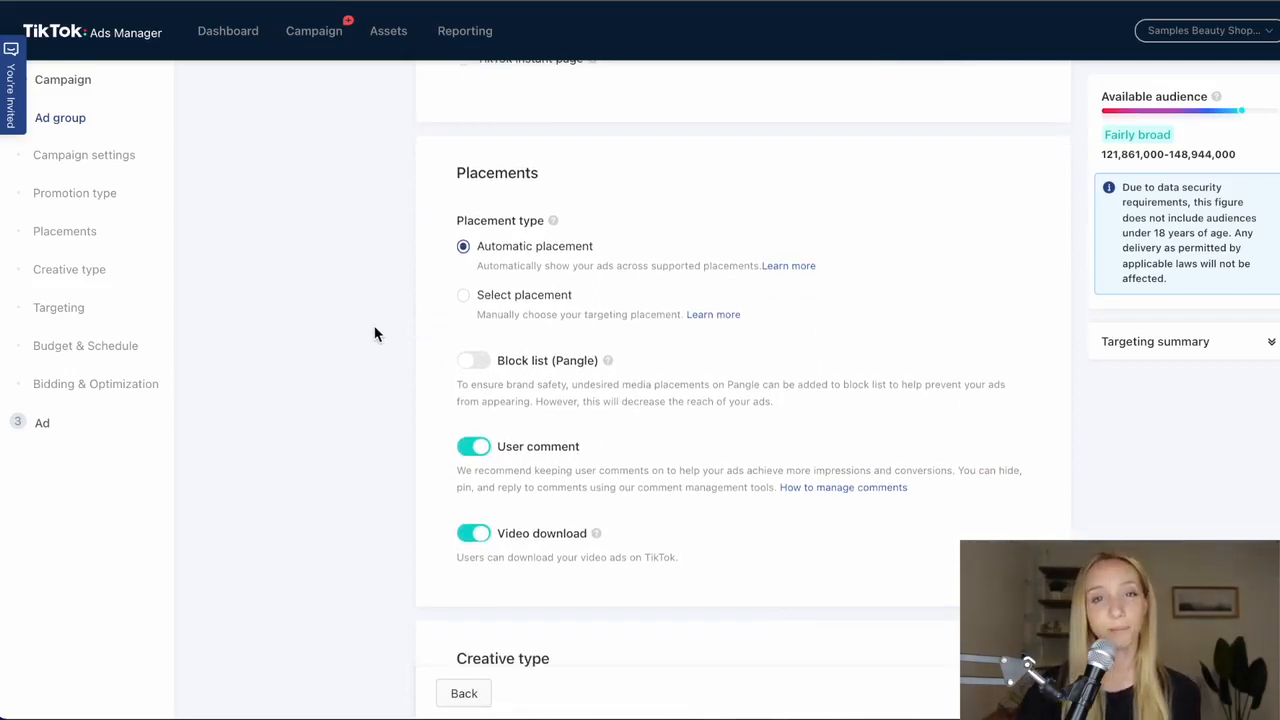
pyautogui.click(463, 295)
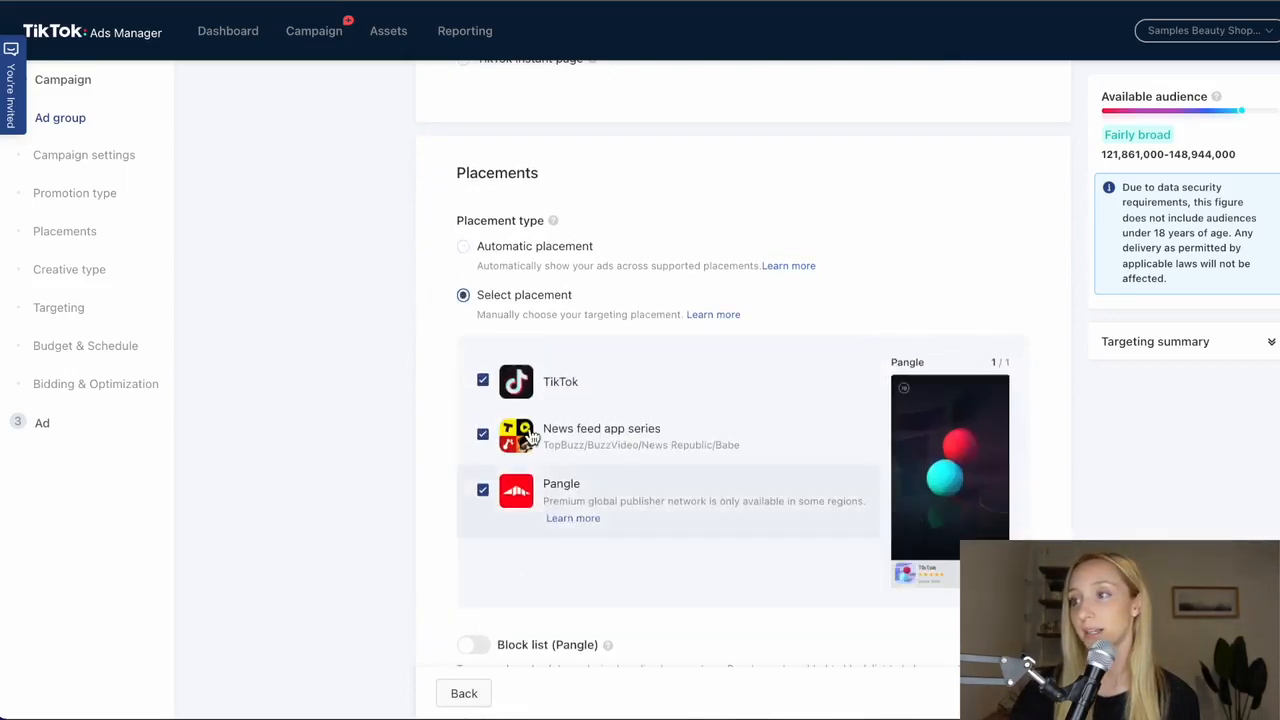
pyautogui.click(484, 438)
pyautogui.click(484, 492)
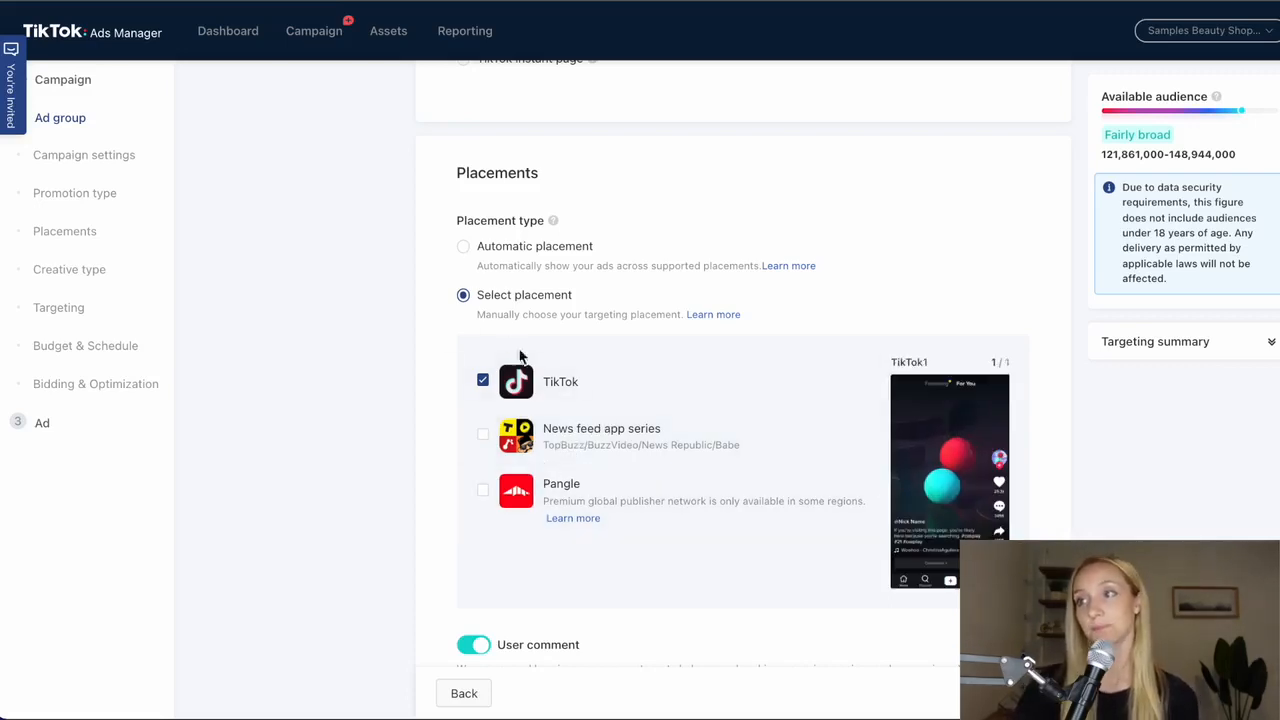
# - Review the user comment, video download and automated creative optimization settings, and check which audiences can be included in the targeting
pyautogui.scroll(-5, 500, 506)
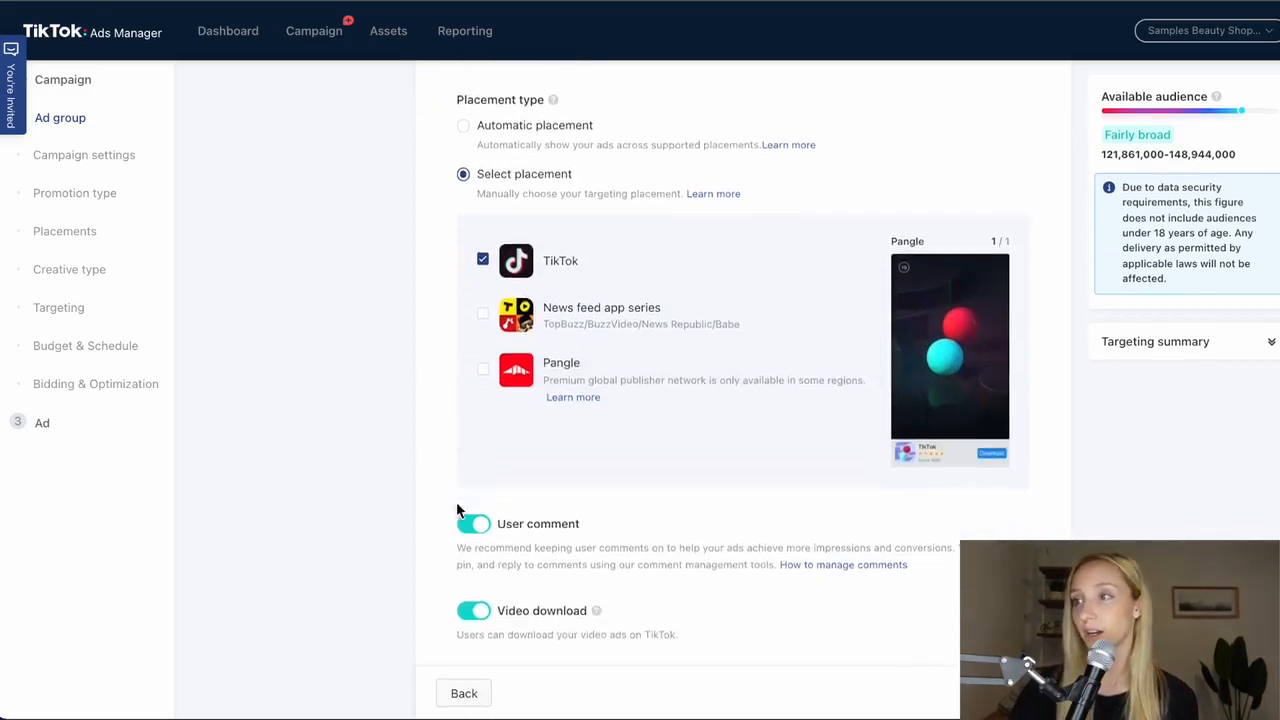
pyautogui.scroll(1, 604, 391)
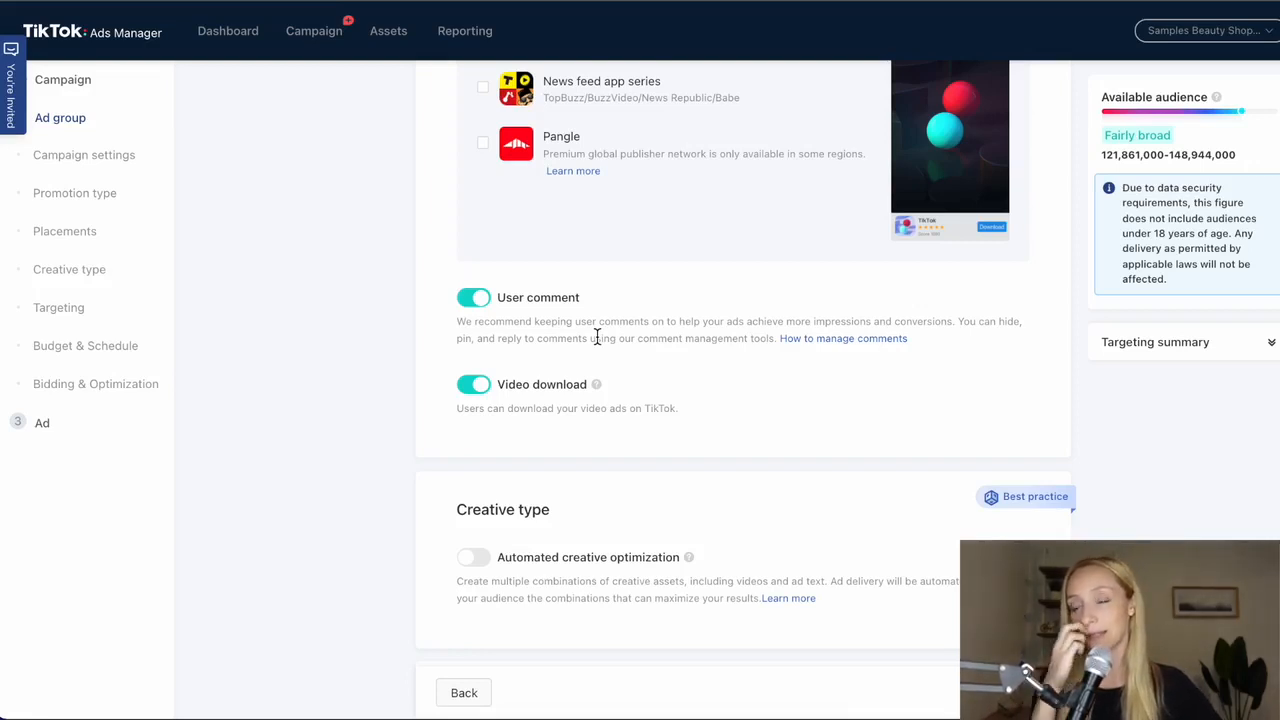
pyautogui.moveTo(597, 385)
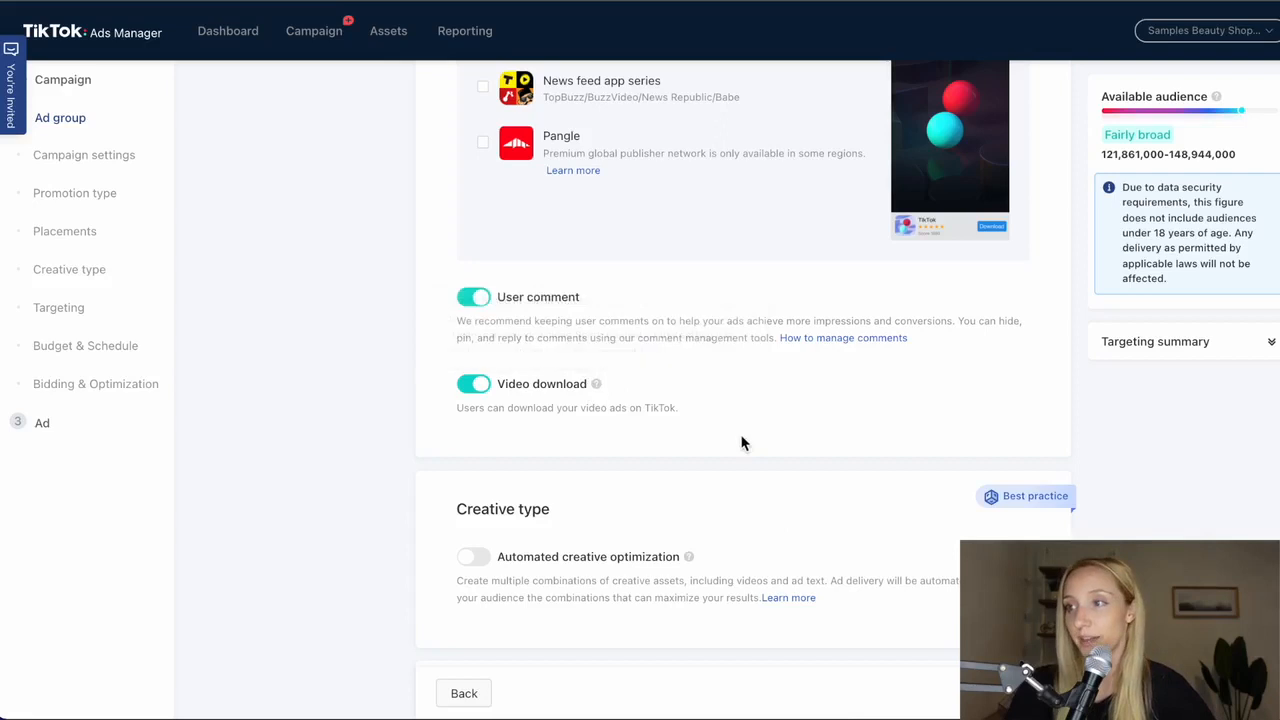
pyautogui.scroll(-3, 740, 443)
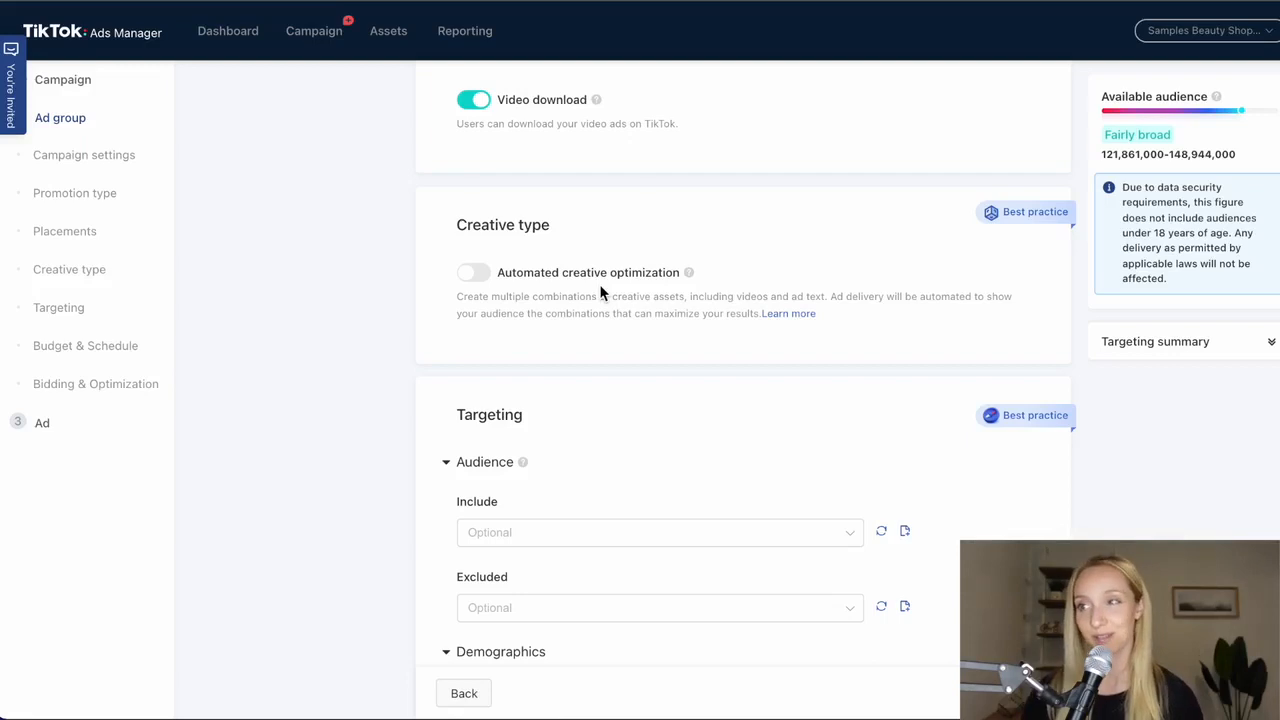
pyautogui.scroll(-2, 700, 420)
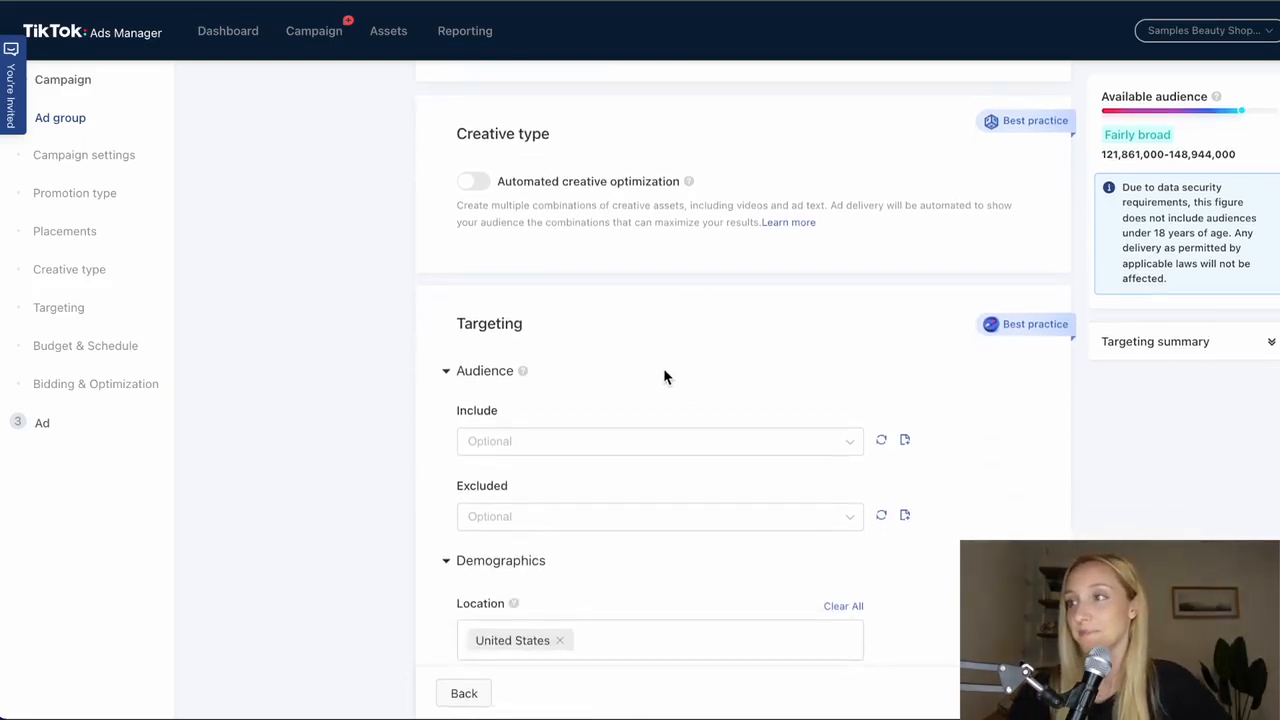
pyautogui.scroll(-2, 760, 520)
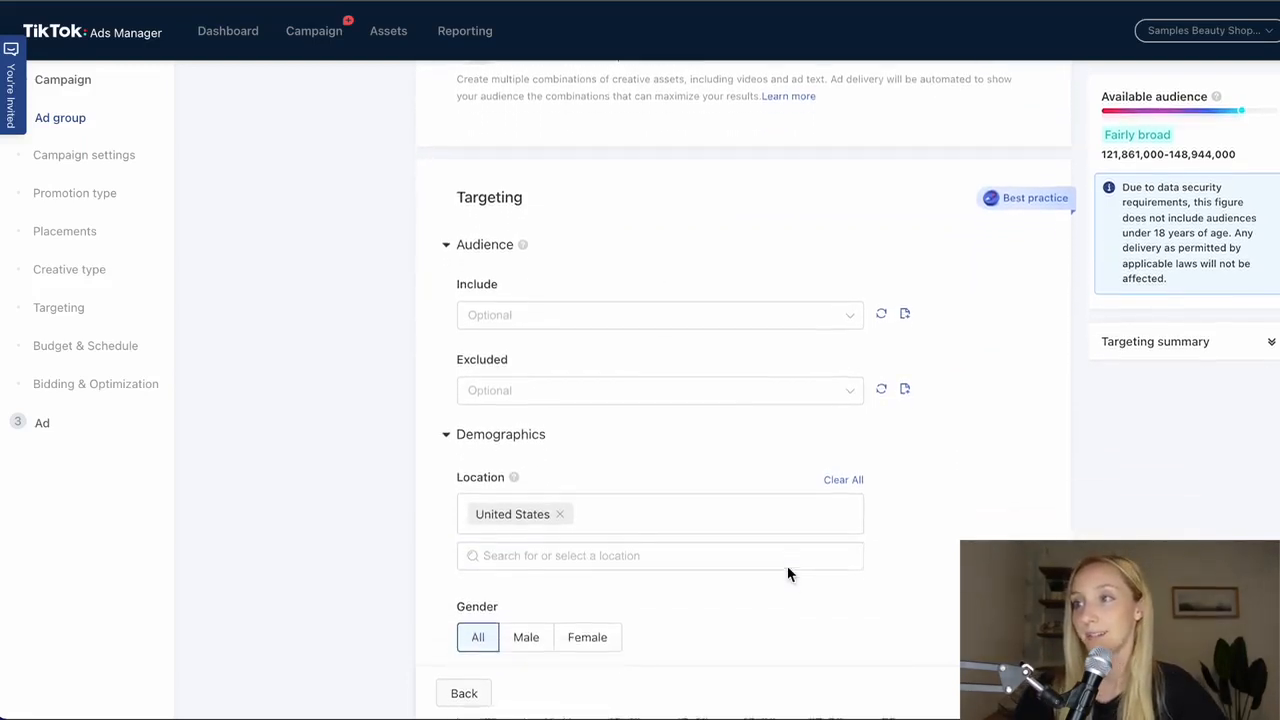
pyautogui.scroll(-2, 788, 573)
pyautogui.click(486, 216)
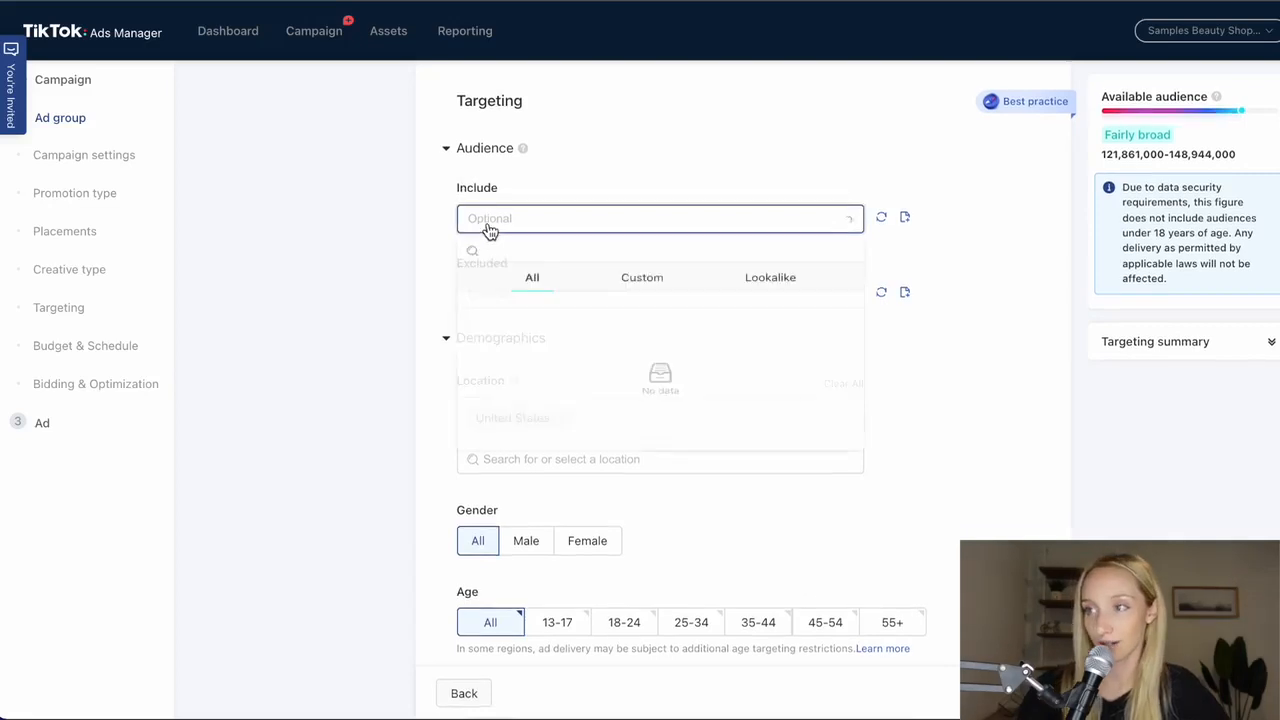
pyautogui.click(495, 222)
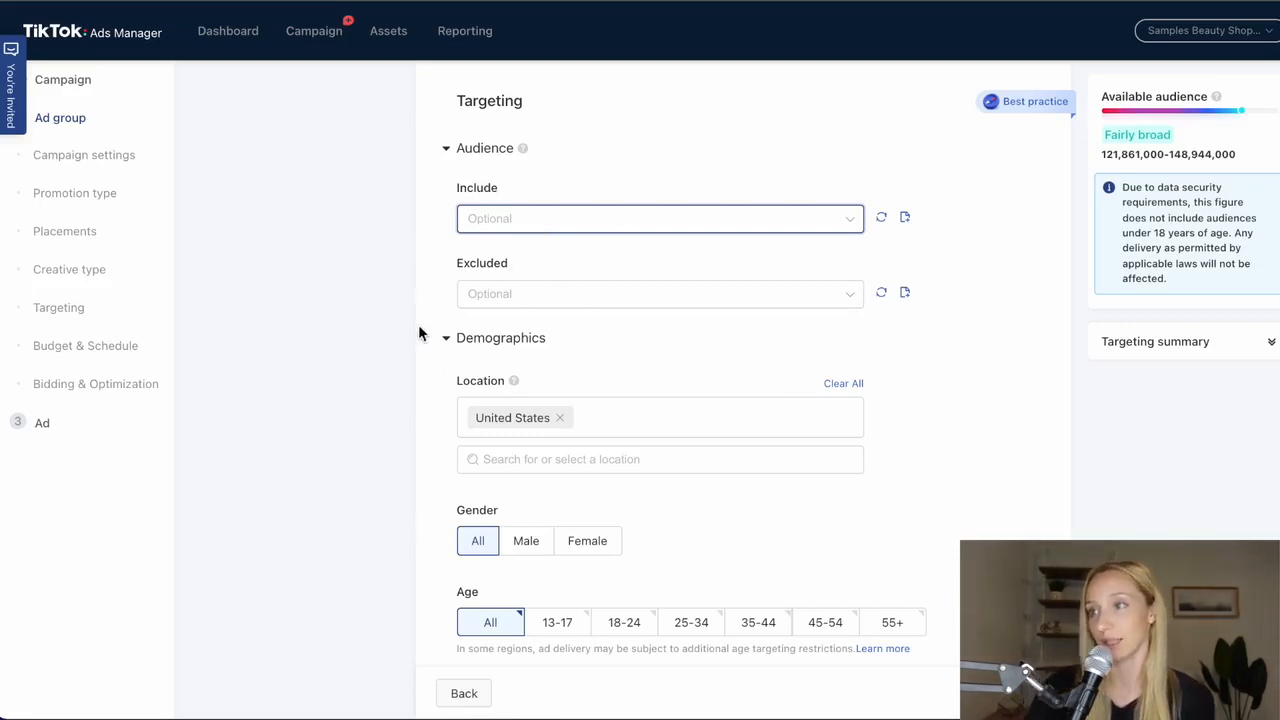
# - Restrict the ad group's demographic targeting to the Female gender
pyautogui.scroll(-4, 485, 500)
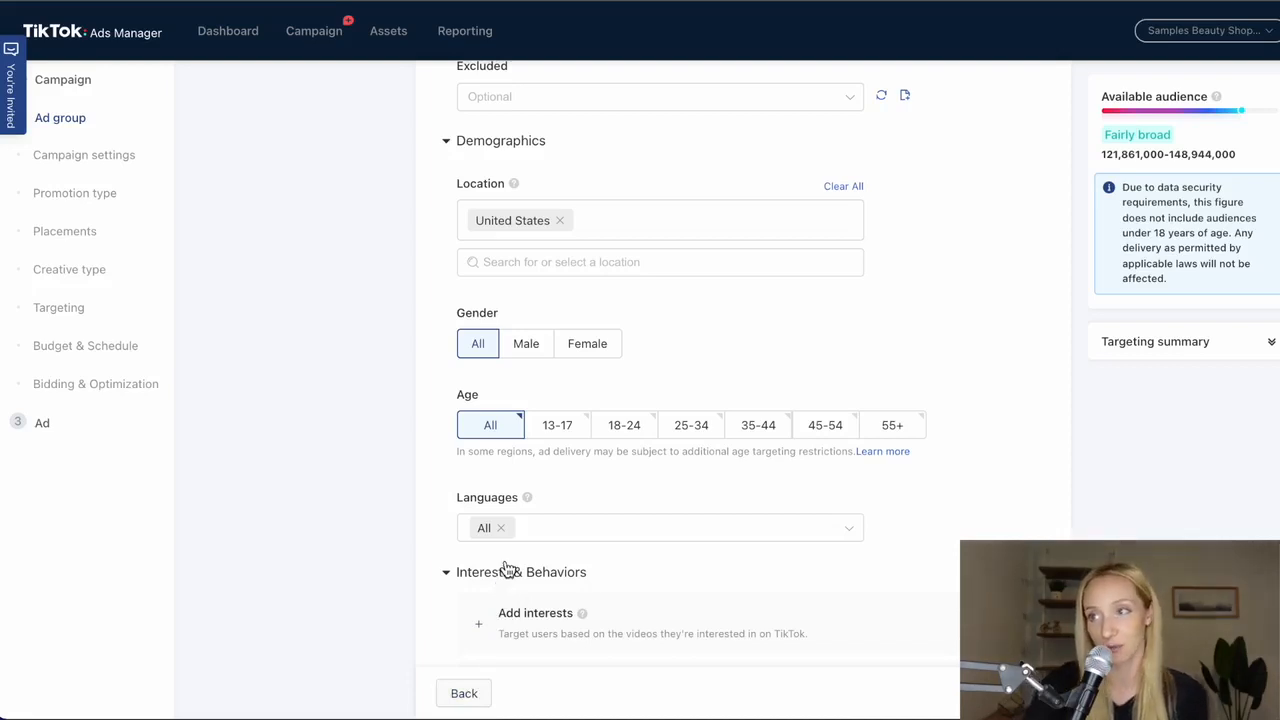
pyautogui.scroll(3, 384, 380)
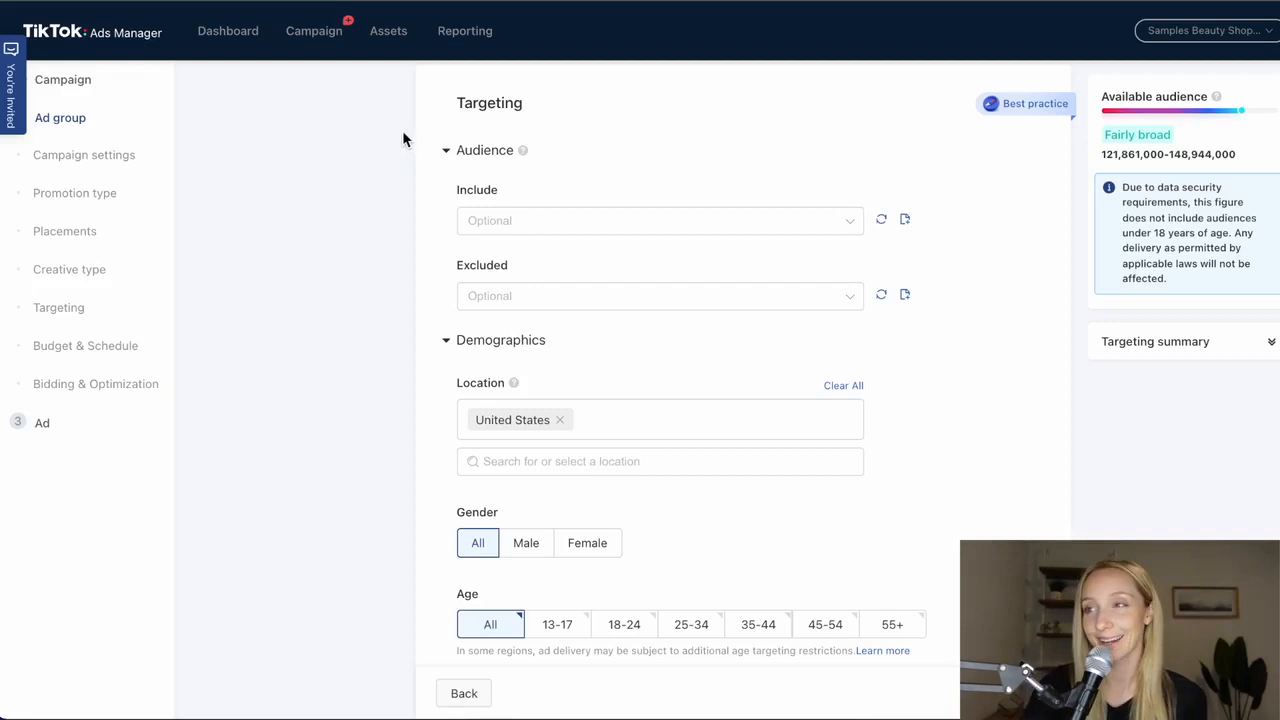
pyautogui.scroll(-3, 694, 466)
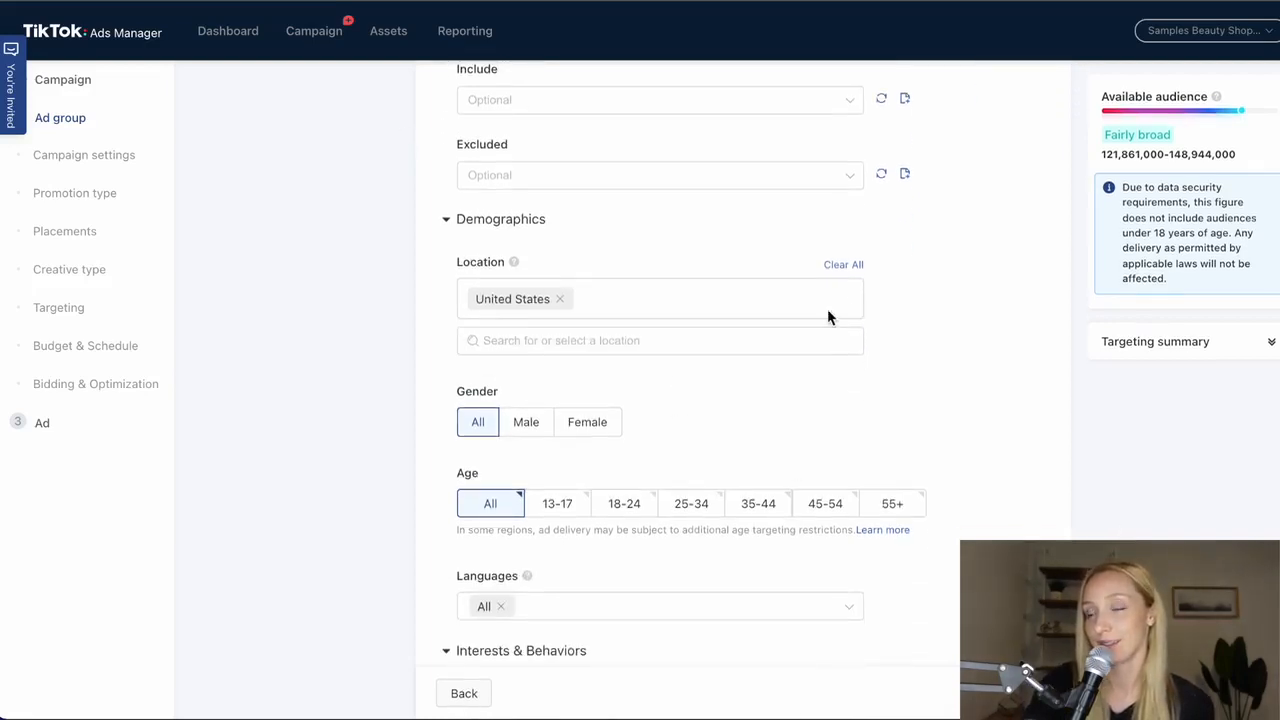
pyautogui.scroll(-5, 618, 305)
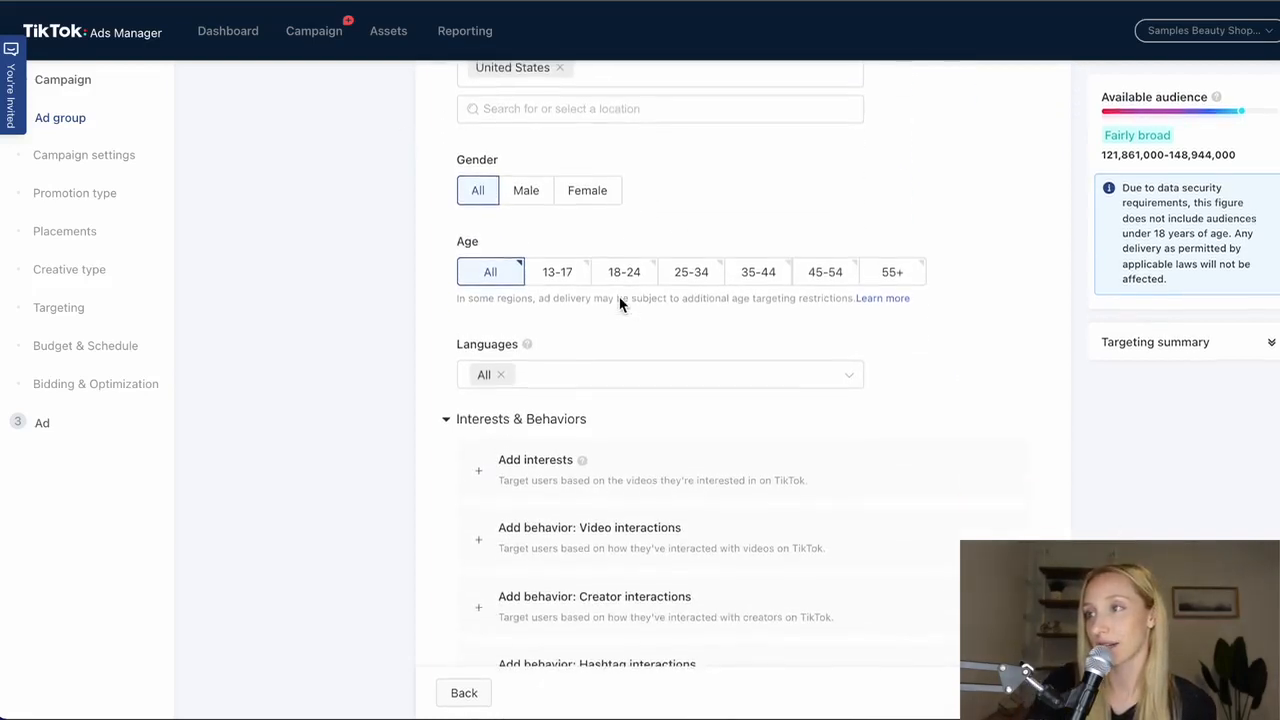
pyautogui.scroll(1, 620, 303)
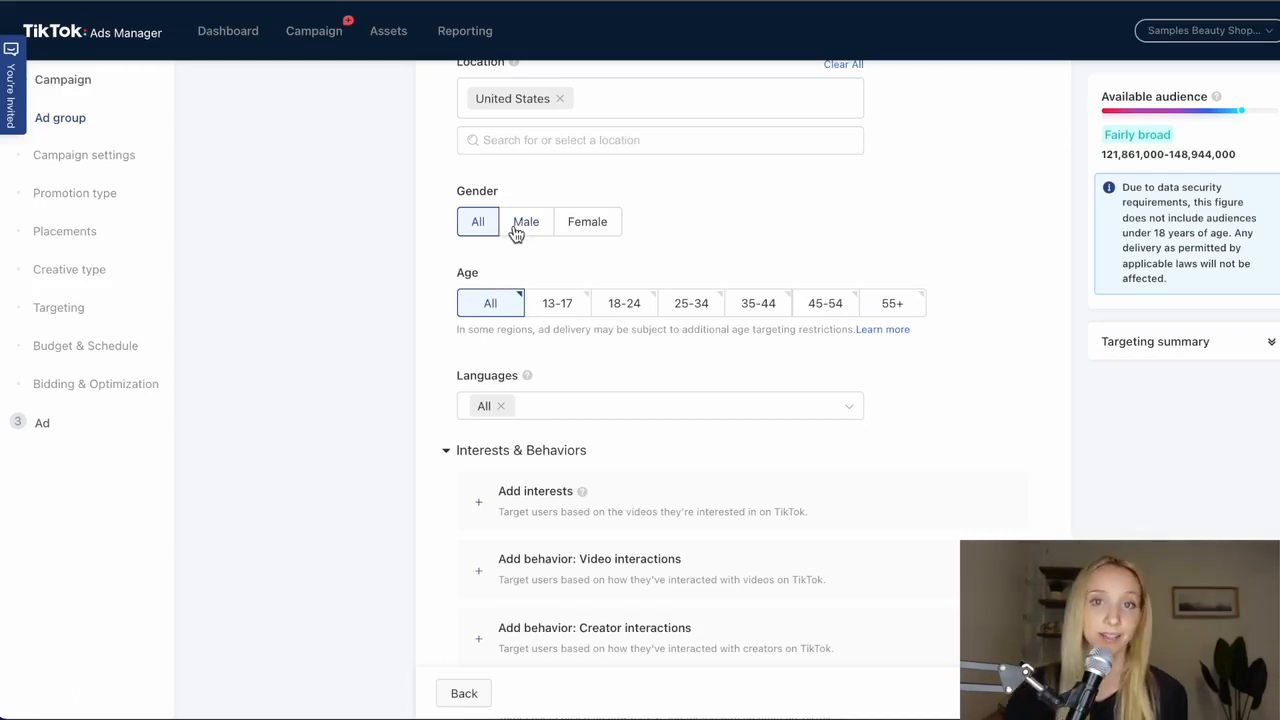
pyautogui.click(585, 222)
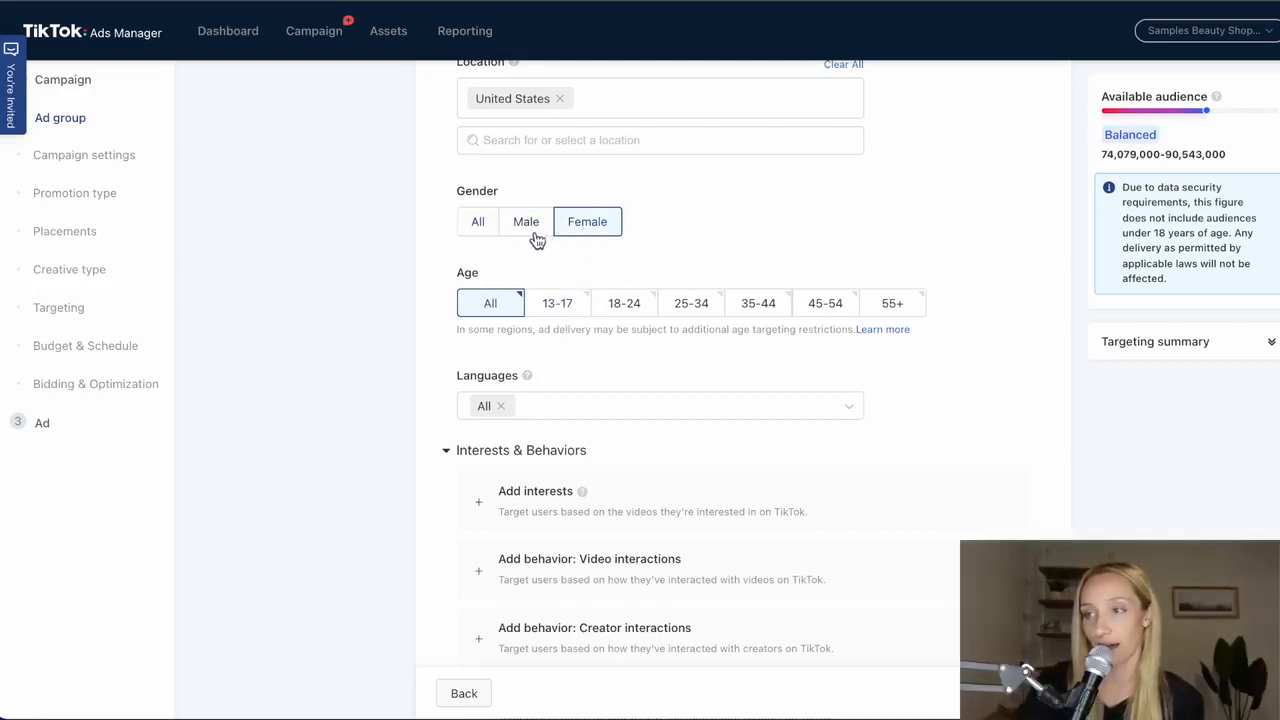
pyautogui.scroll(-1, 630, 345)
pyautogui.scroll(-1, 630, 349)
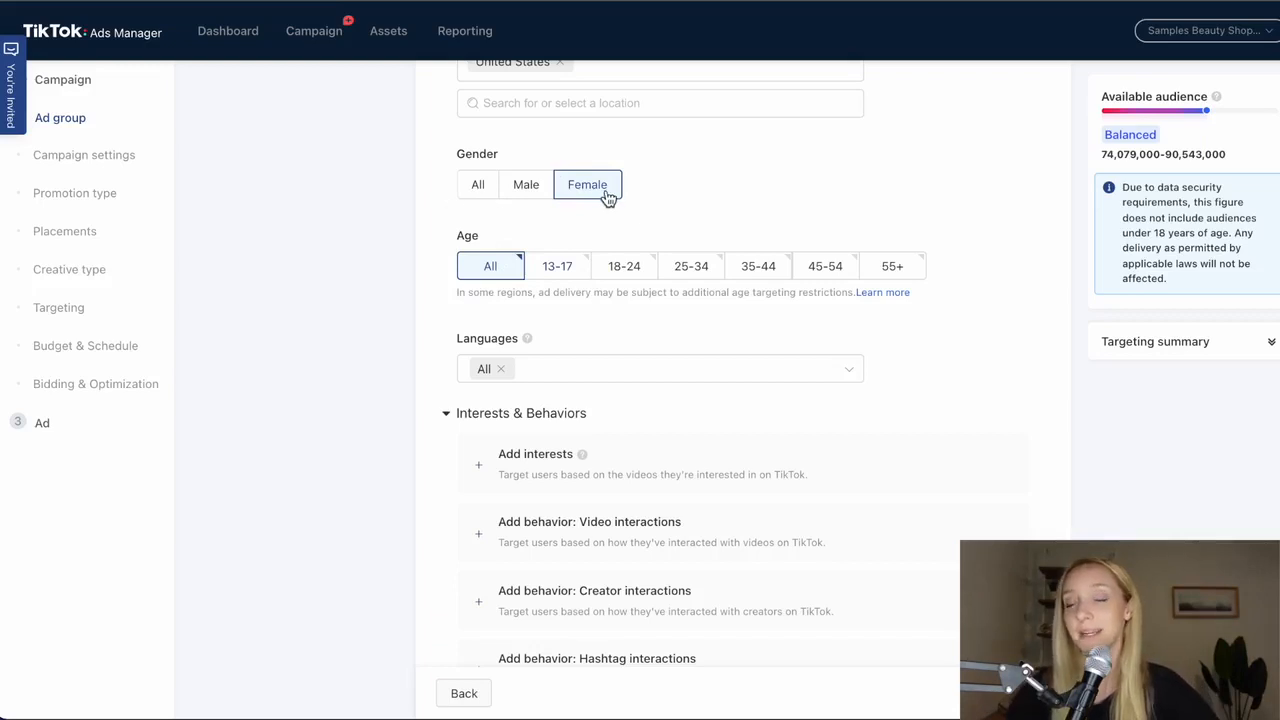
# - Limit the ad group's age targeting to the 18-24, 25-34, 35-44, 45-54 and 55+ groups
pyautogui.click(620, 274)
pyautogui.click(684, 272)
pyautogui.click(736, 260)
pyautogui.click(841, 270)
pyautogui.click(892, 268)
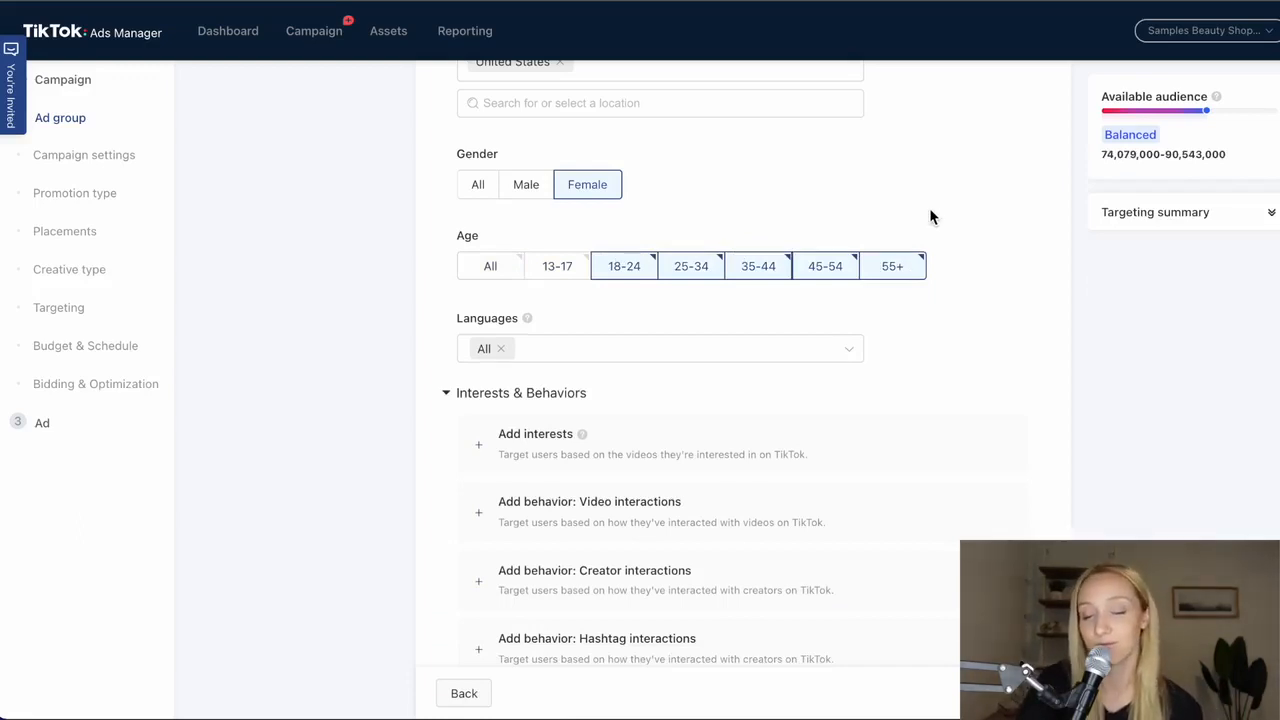
# - Try removing the 45-54 and 55+ age groups from the targeting, and restore both
pyautogui.click(889, 283)
pyautogui.click(823, 260)
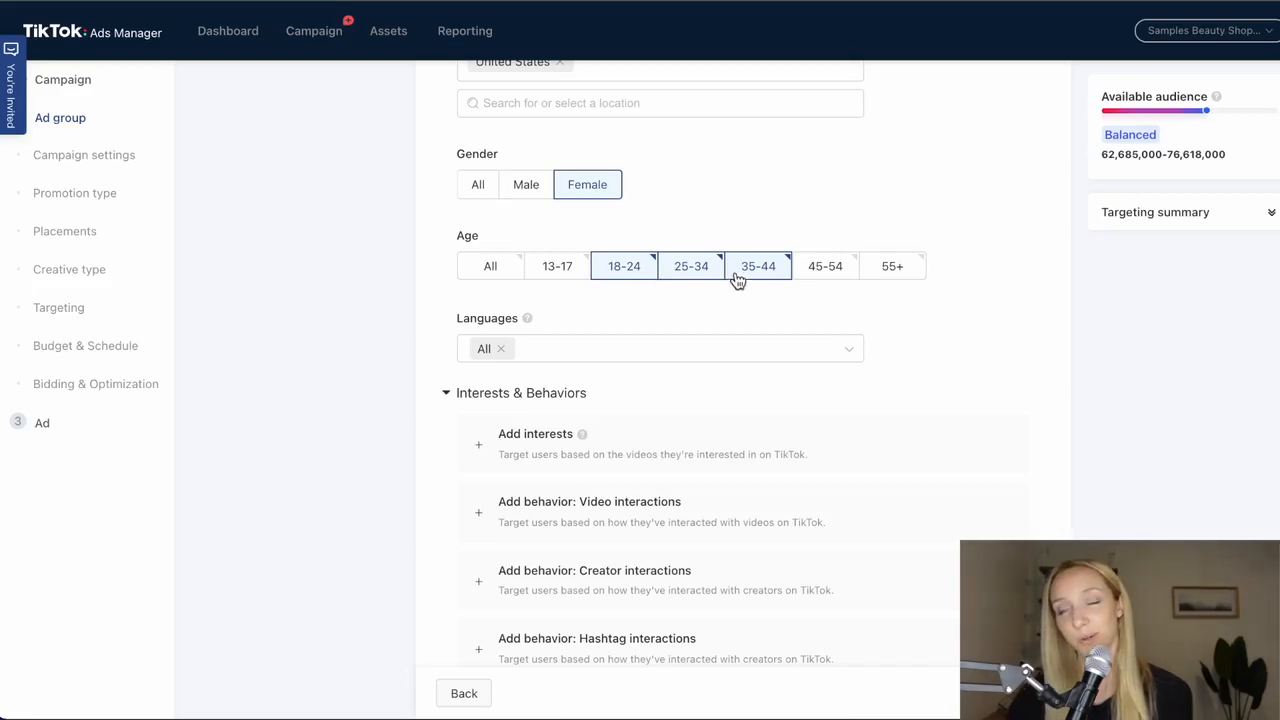
pyautogui.click(822, 280)
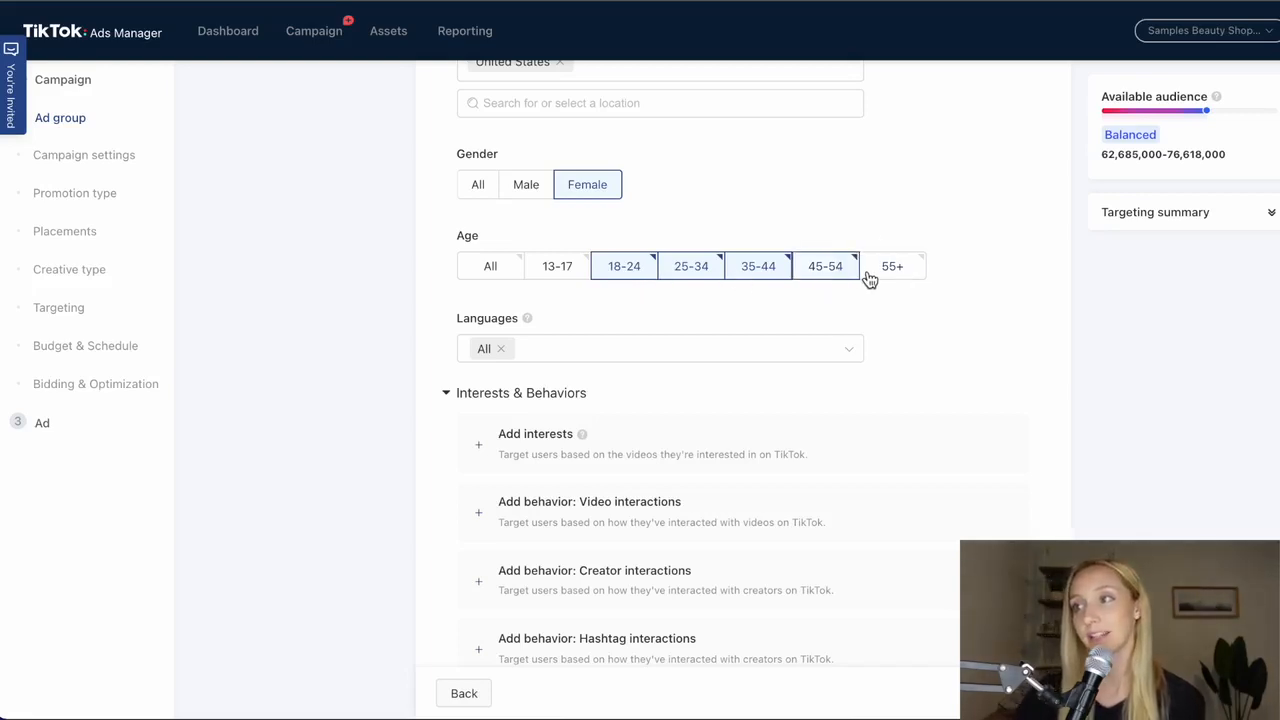
pyautogui.click(866, 281)
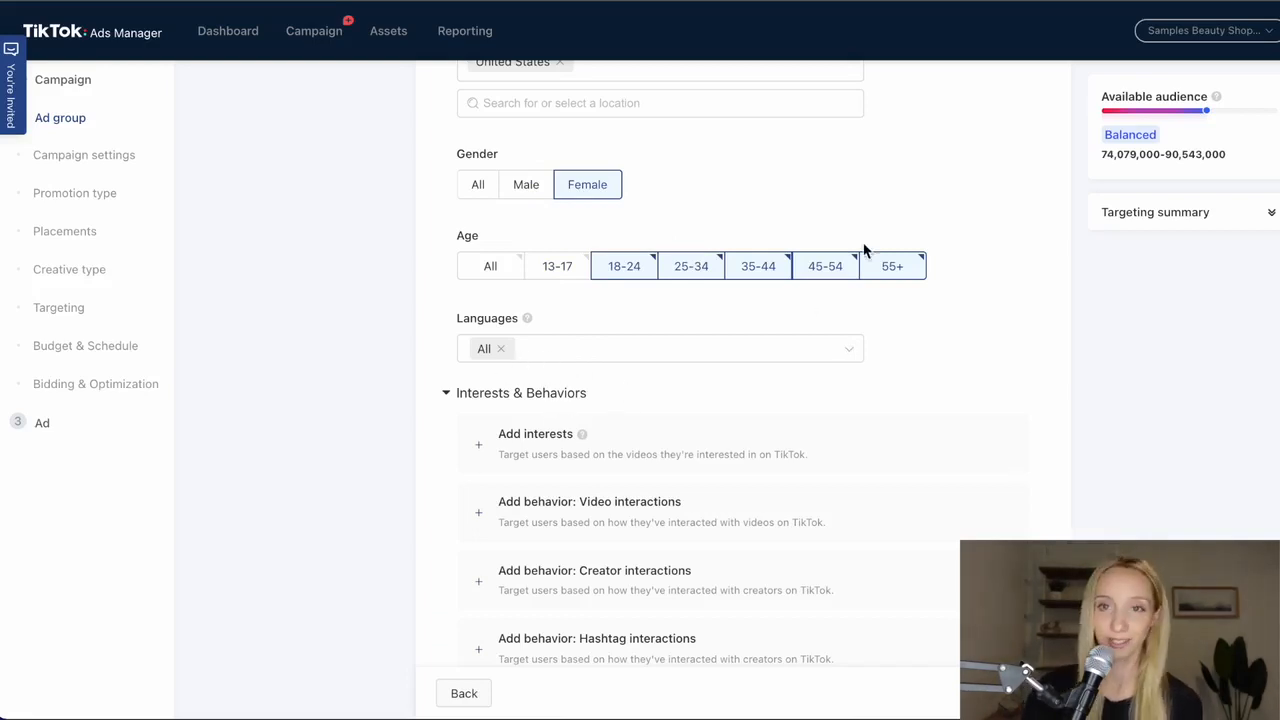
# - Add Beauty & Personal Care as an interest under the ad group's Interests & Behaviors targeting
pyautogui.scroll(3, 712, 278)
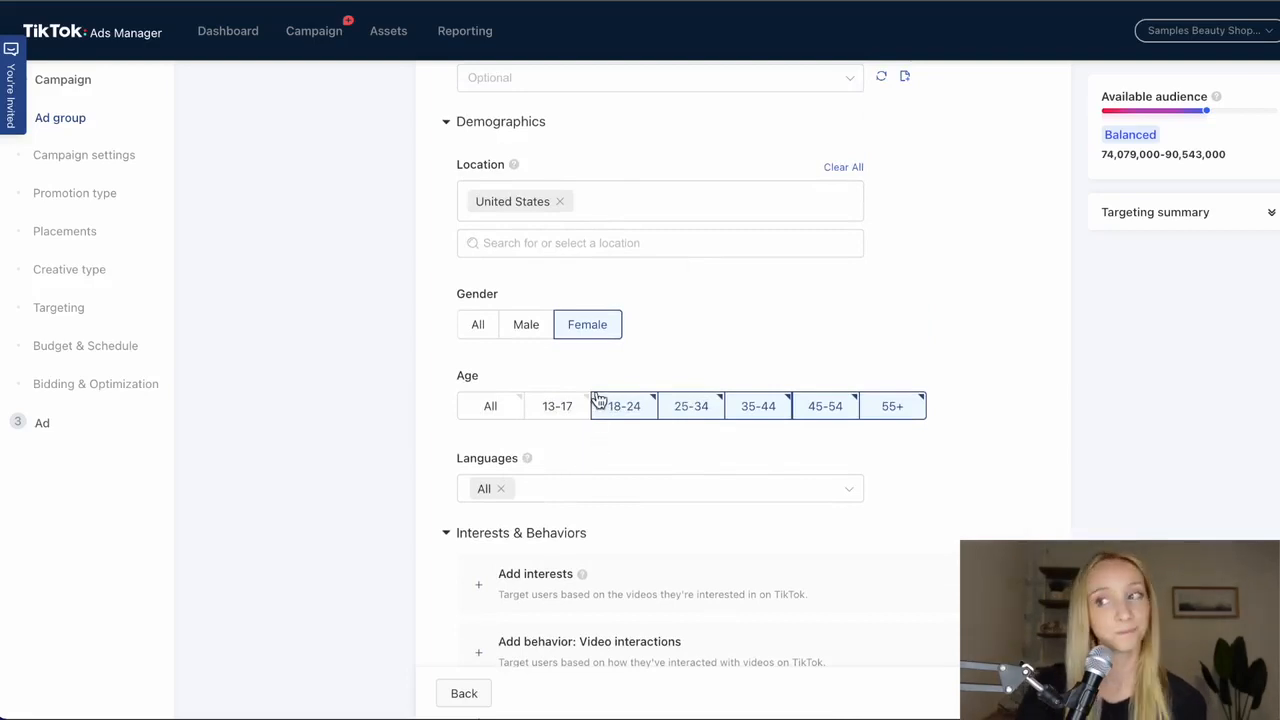
pyautogui.scroll(-4, 594, 396)
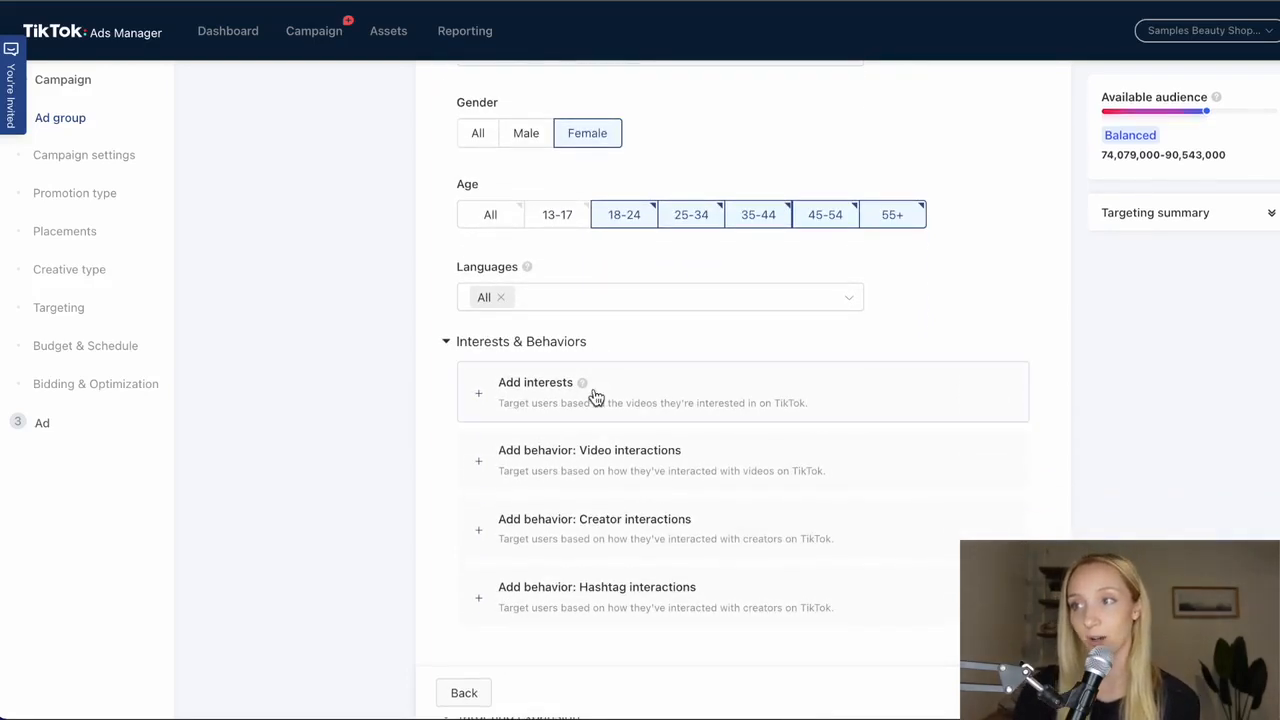
pyautogui.scroll(-1, 617, 410)
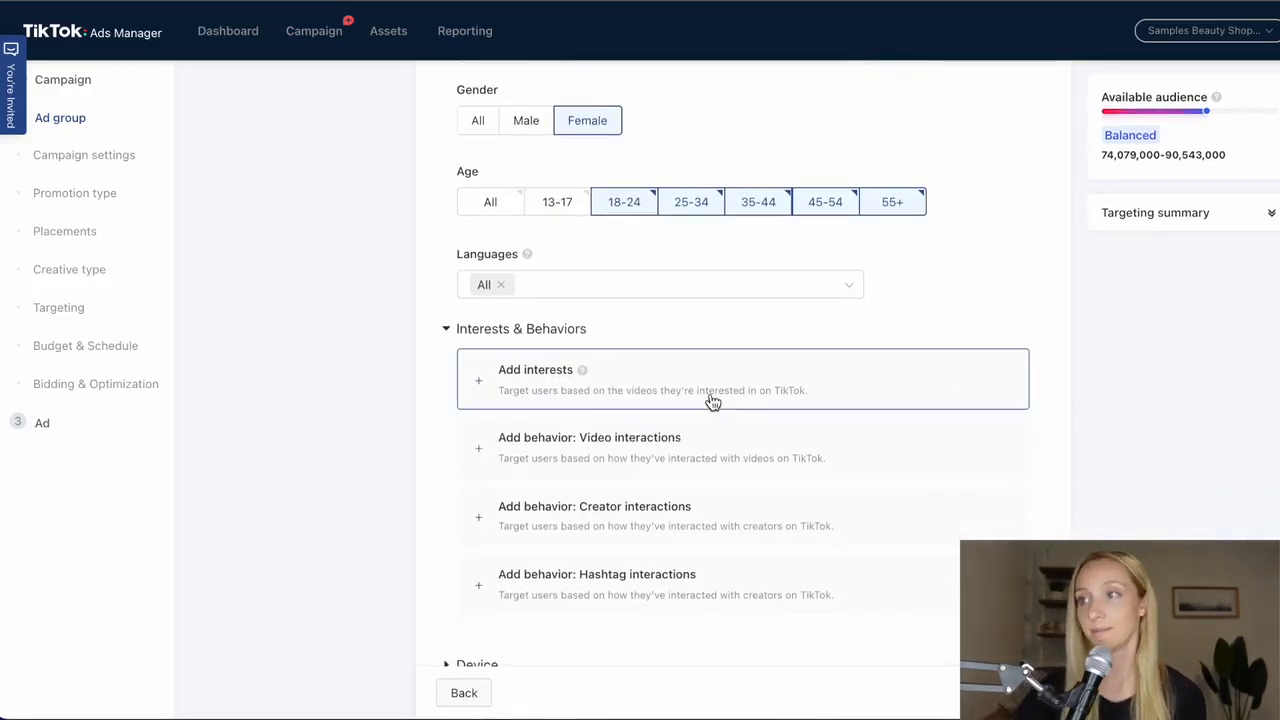
pyautogui.scroll(-3, 720, 404)
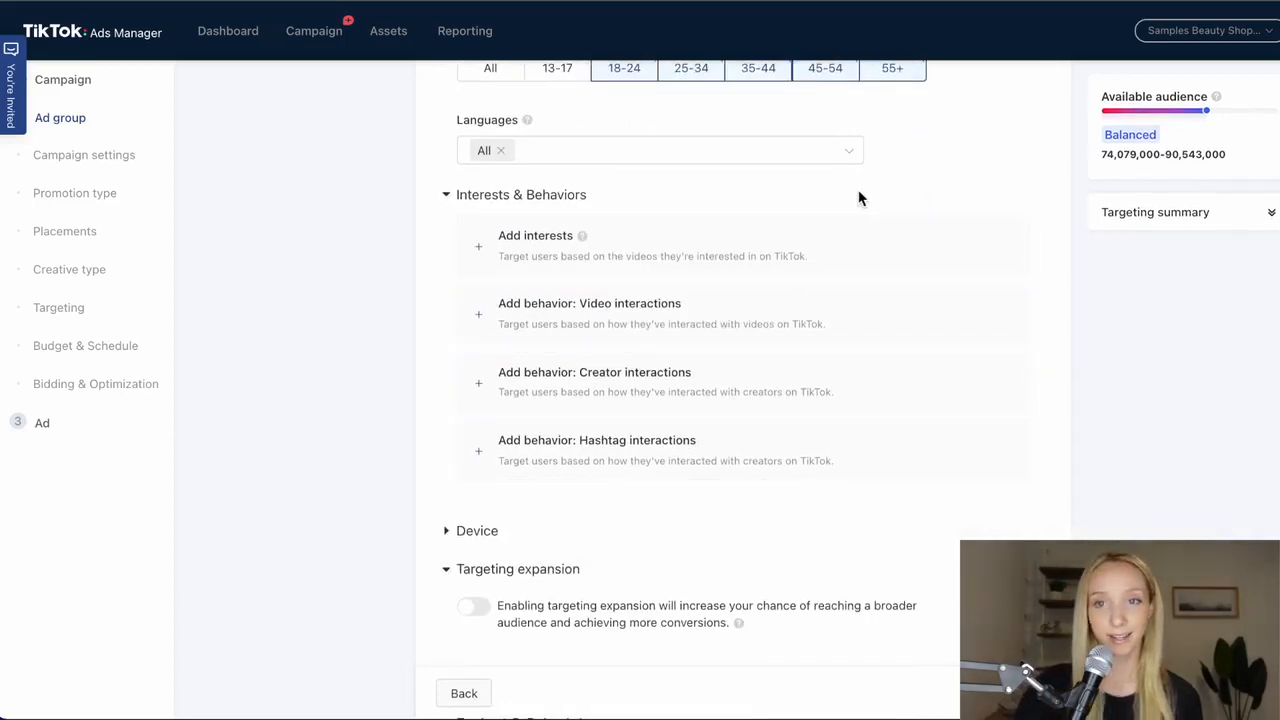
pyautogui.click(866, 245)
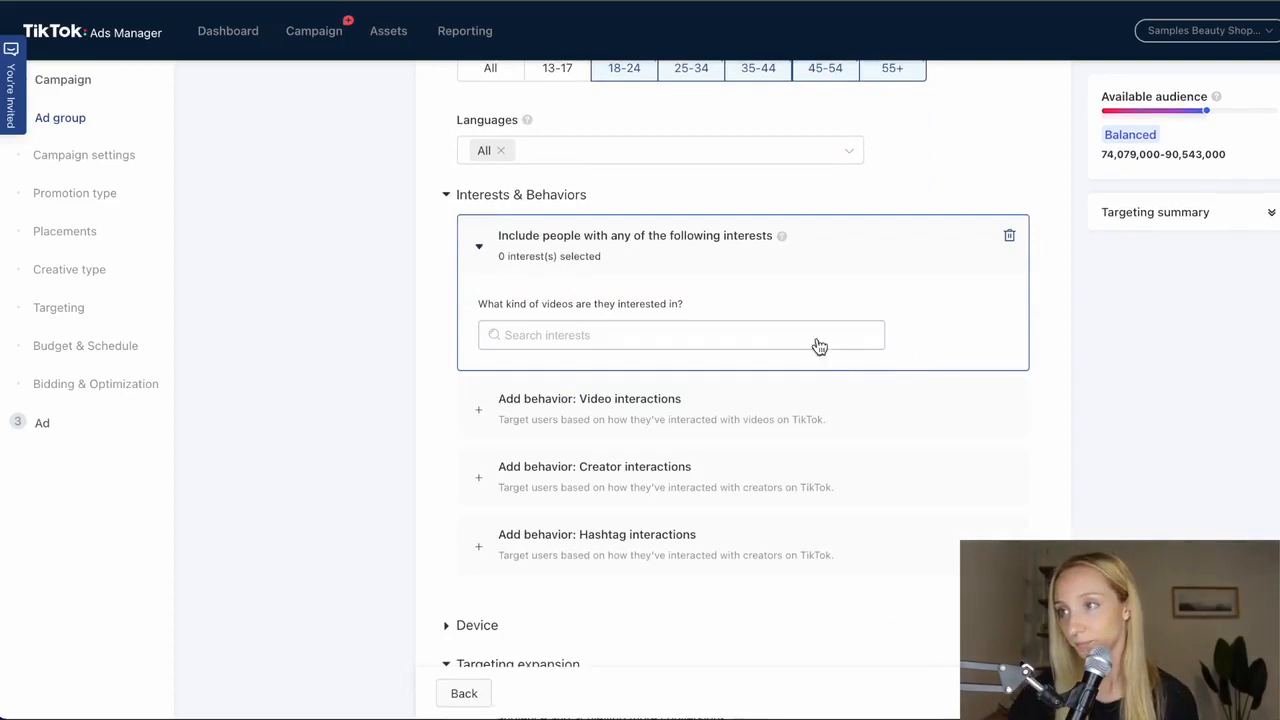
pyautogui.click(800, 341)
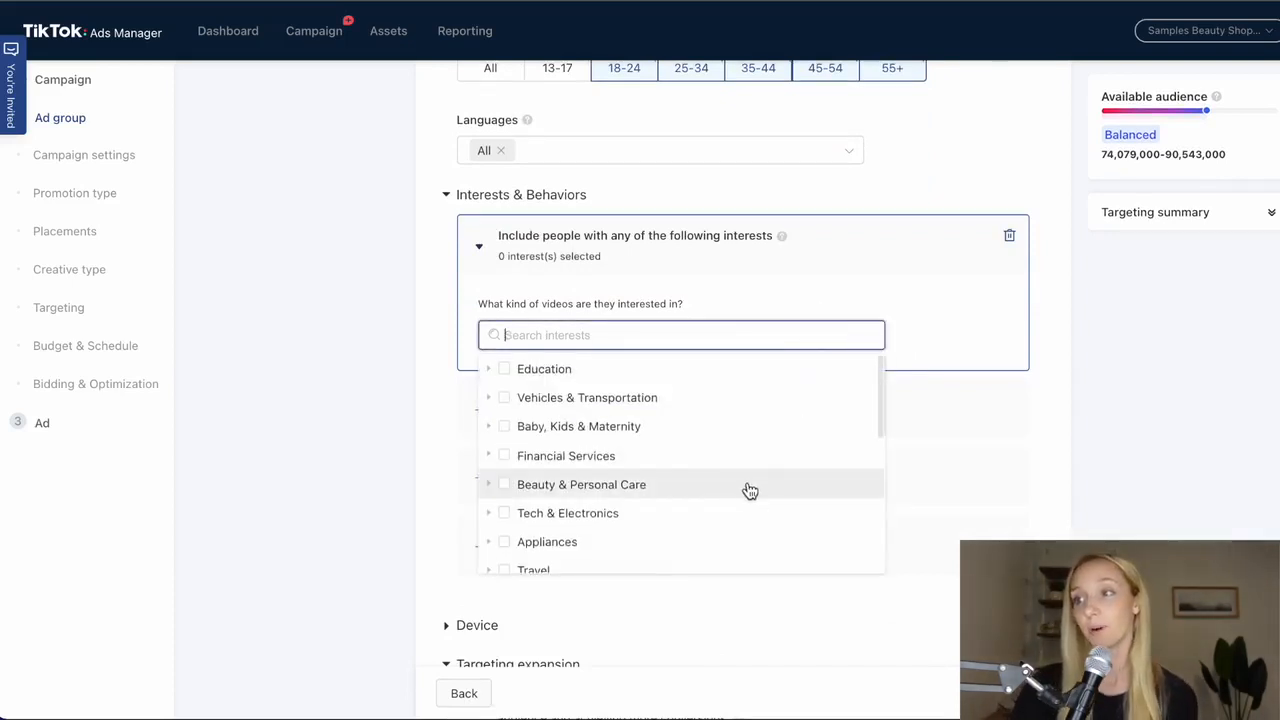
pyautogui.moveTo(760, 497)
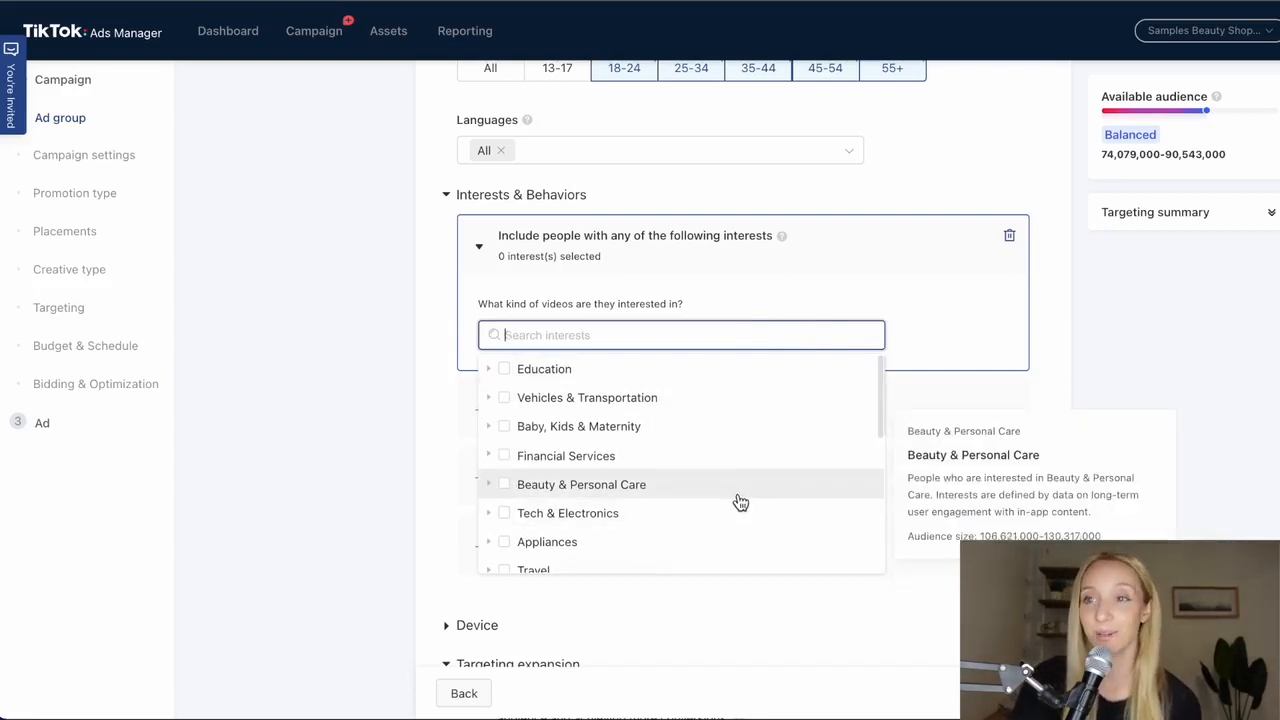
pyautogui.click(505, 485)
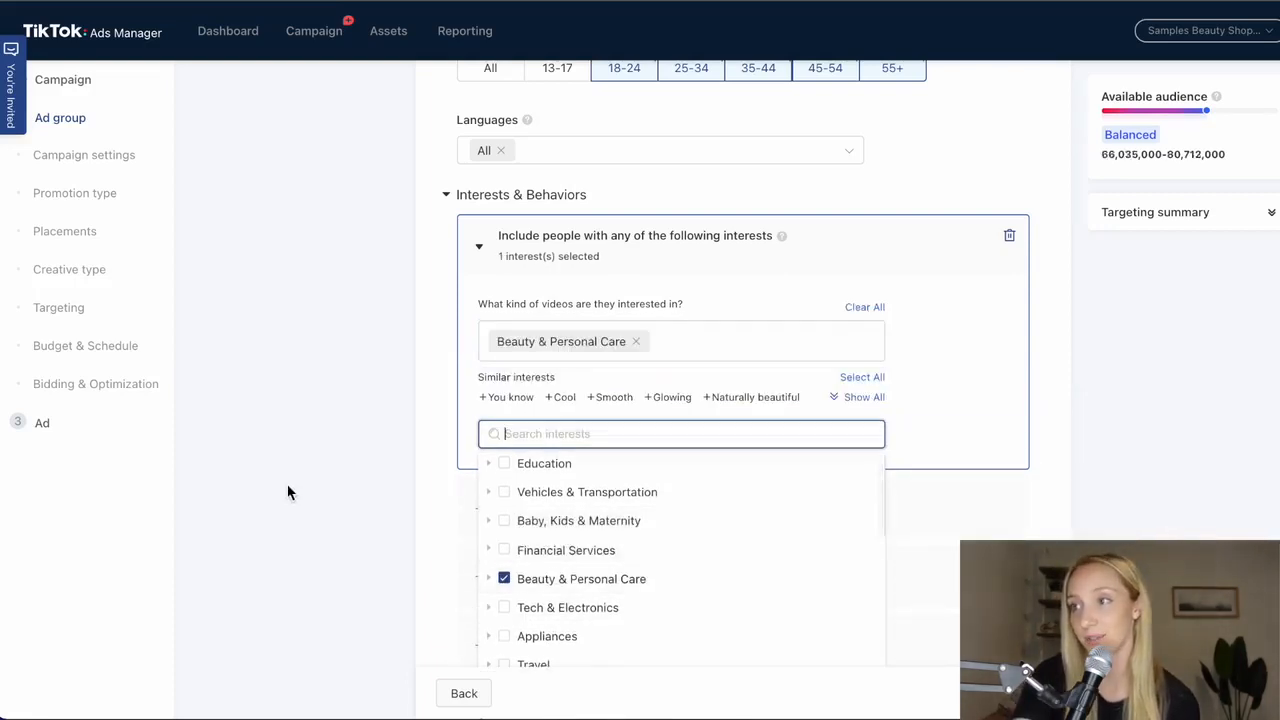
# - Examine the subcategories included in the Beauty & Personal Care interest, and close the interest list
pyautogui.scroll(-1, 418, 476)
pyautogui.scroll(-1, 640, 528)
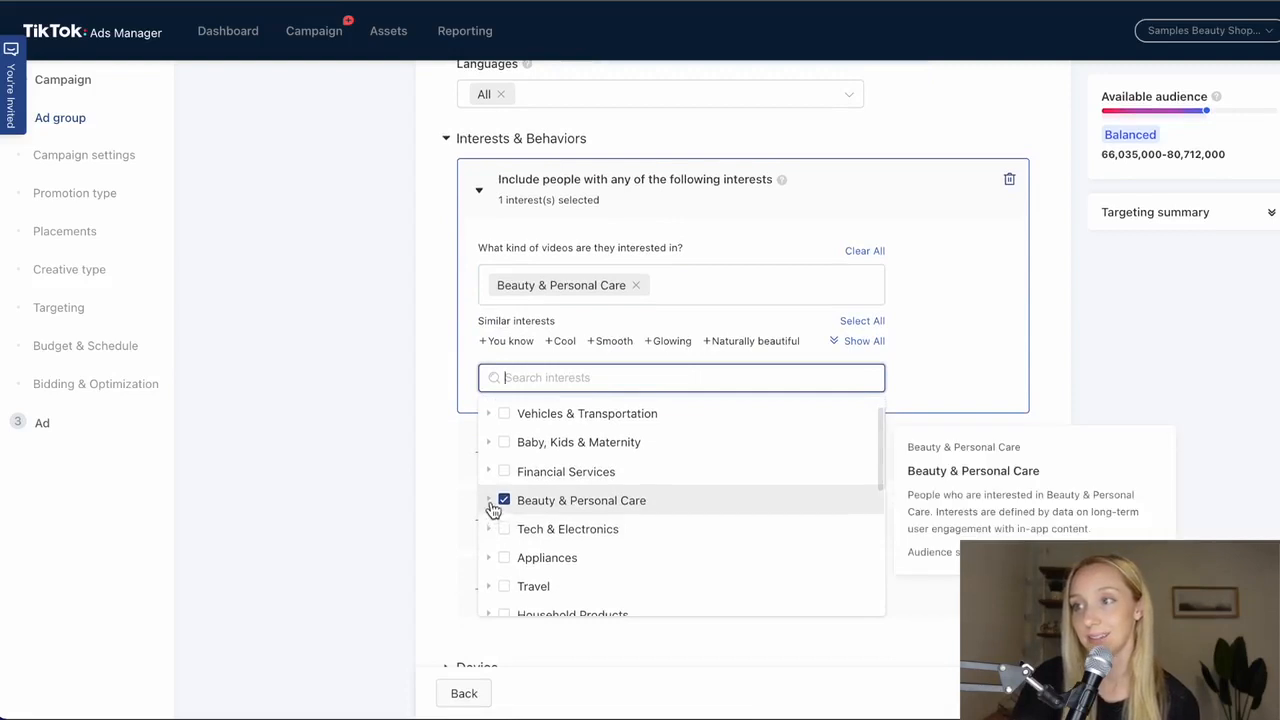
pyautogui.click(489, 500)
pyautogui.scroll(-4, 645, 528)
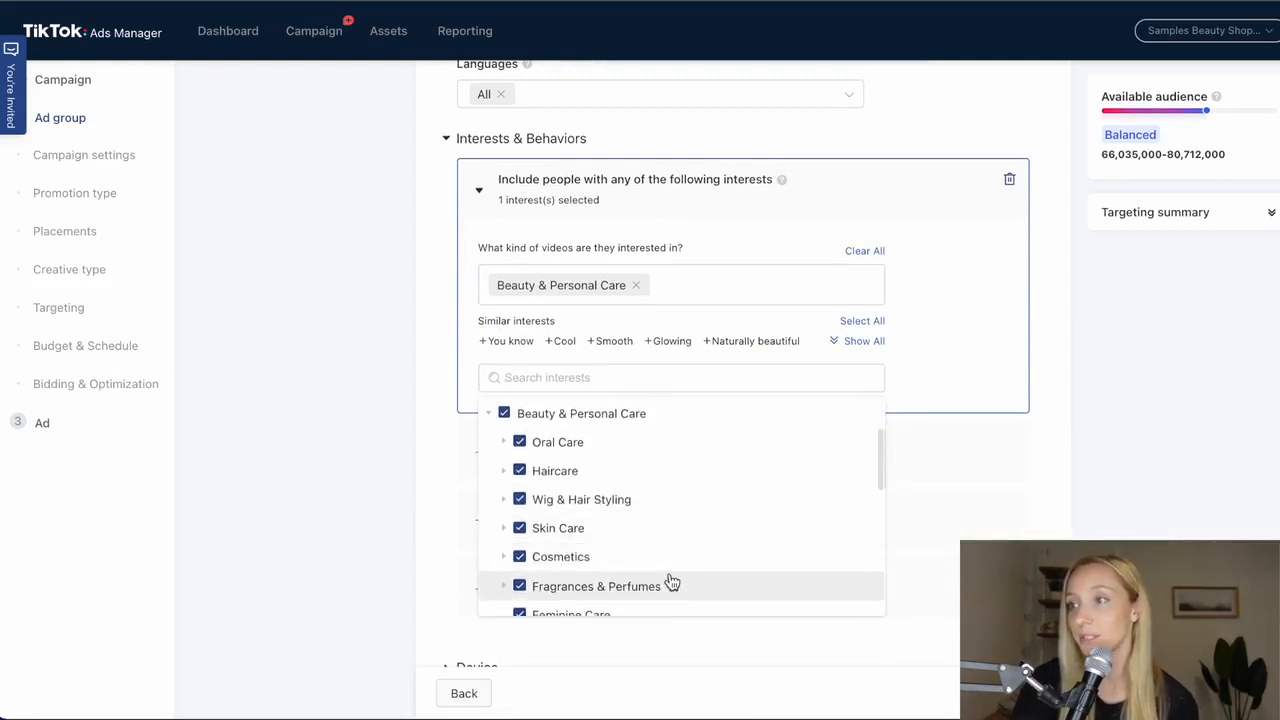
pyautogui.scroll(-2, 704, 563)
pyautogui.scroll(4, 720, 540)
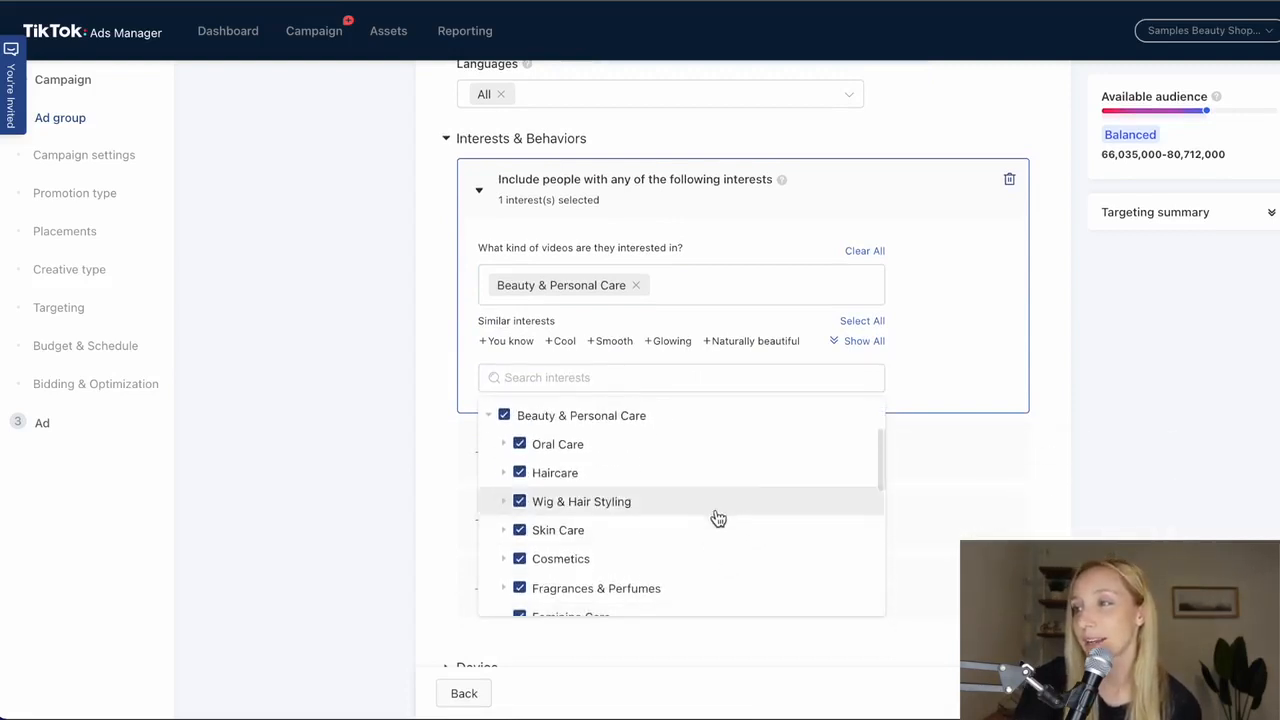
pyautogui.moveTo(496, 424)
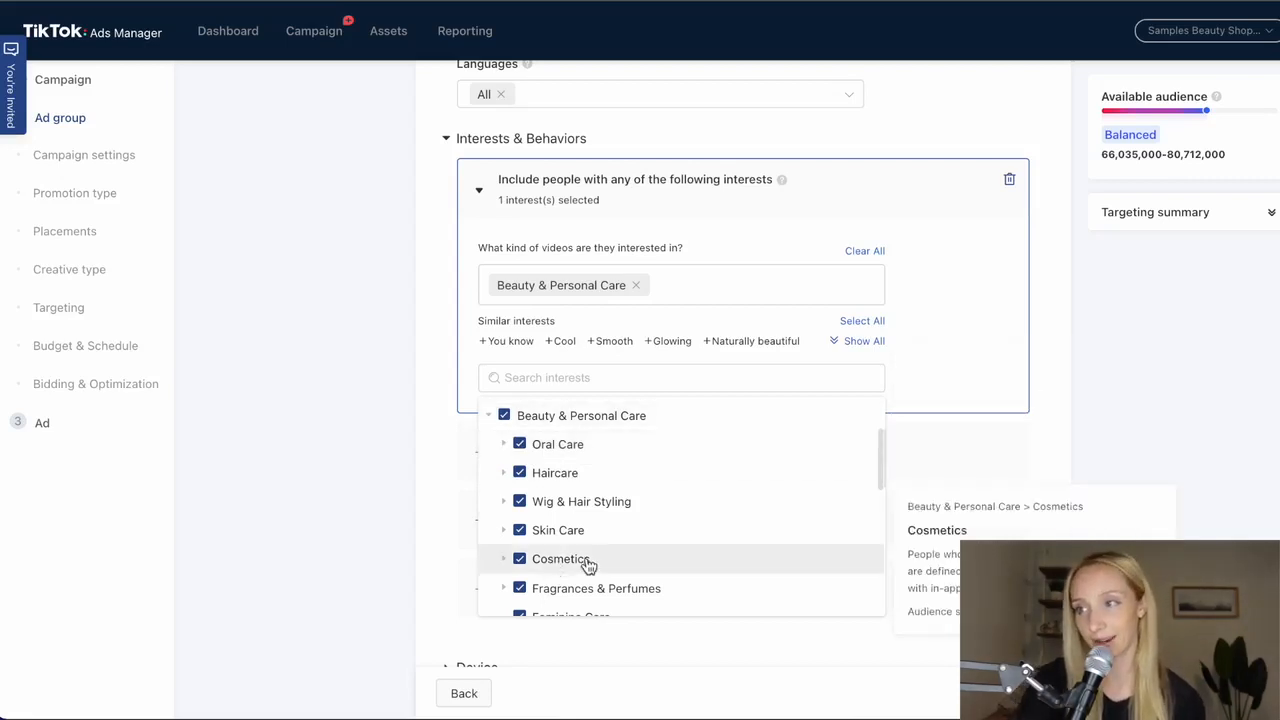
pyautogui.moveTo(666, 523)
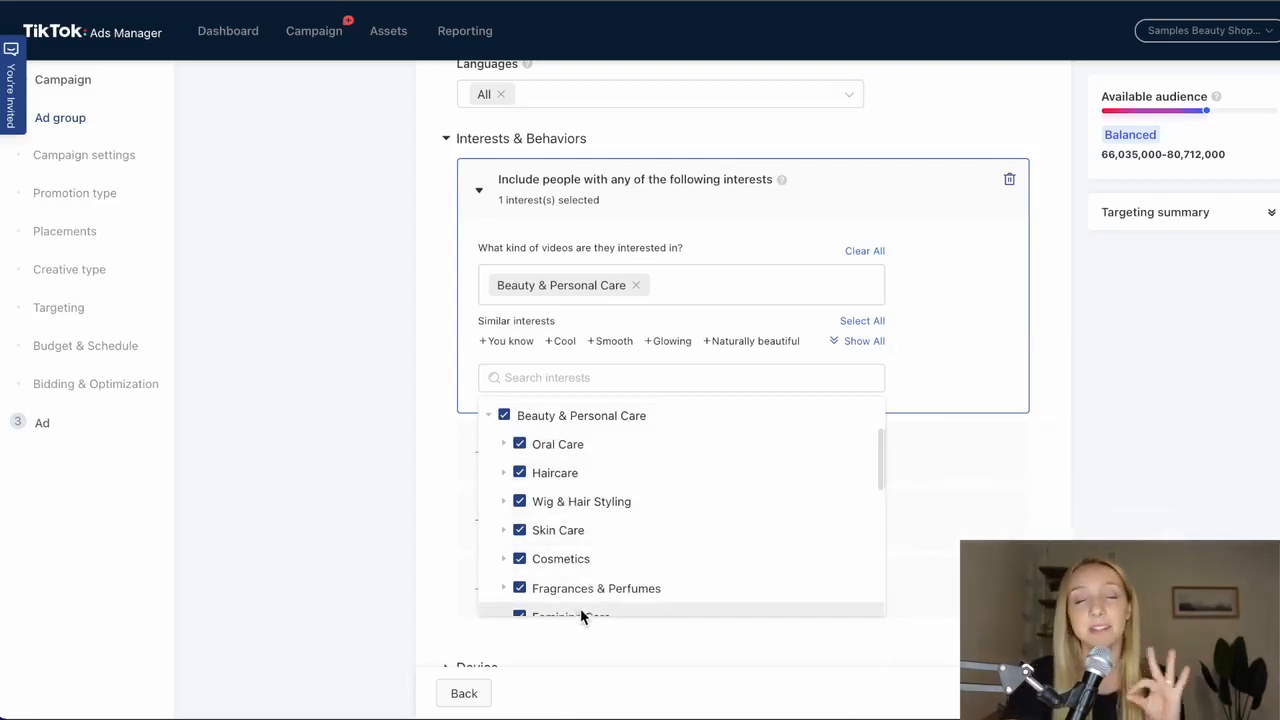
pyautogui.moveTo(544, 516)
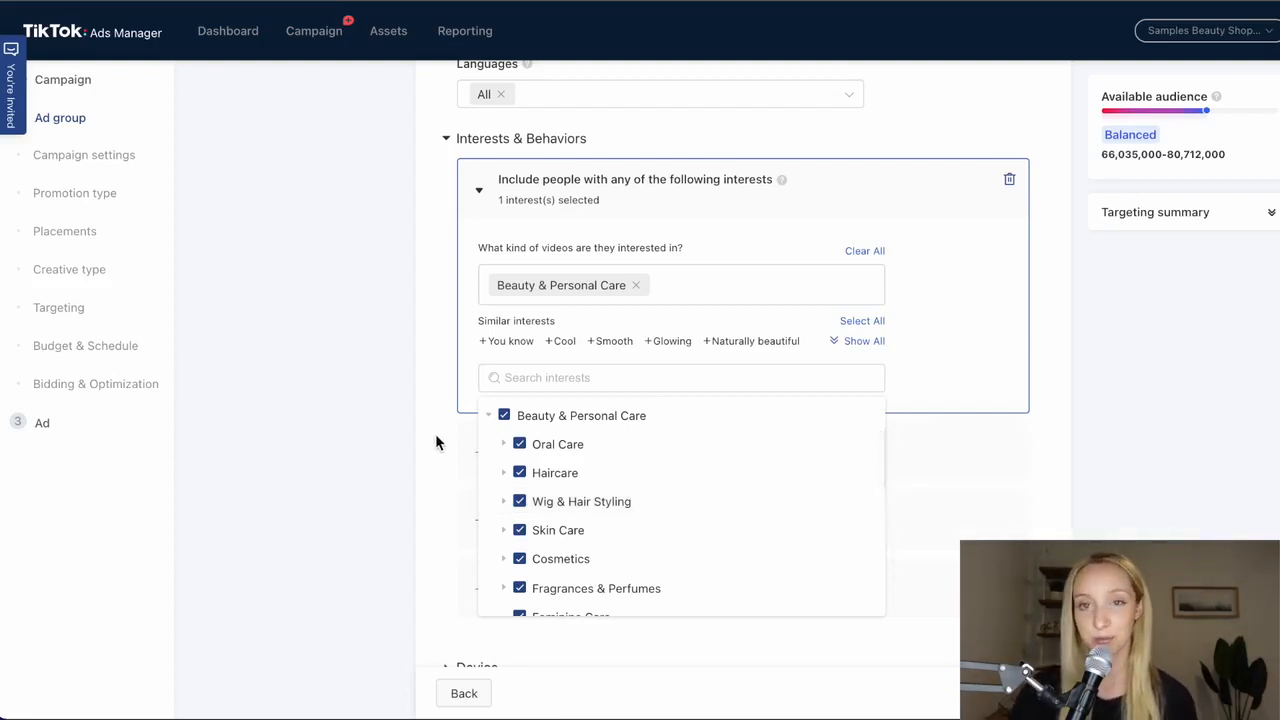
pyautogui.scroll(3, 440, 442)
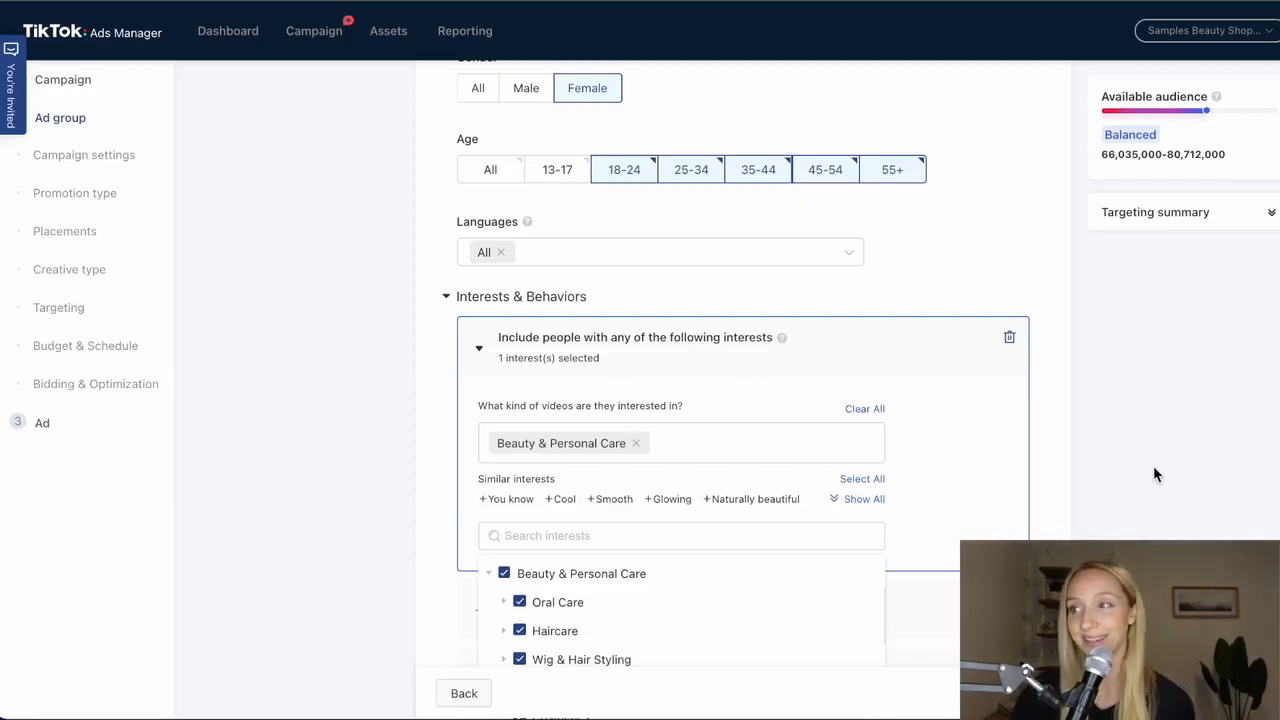
pyautogui.click(1114, 415)
pyautogui.click(817, 455)
pyautogui.click(668, 454)
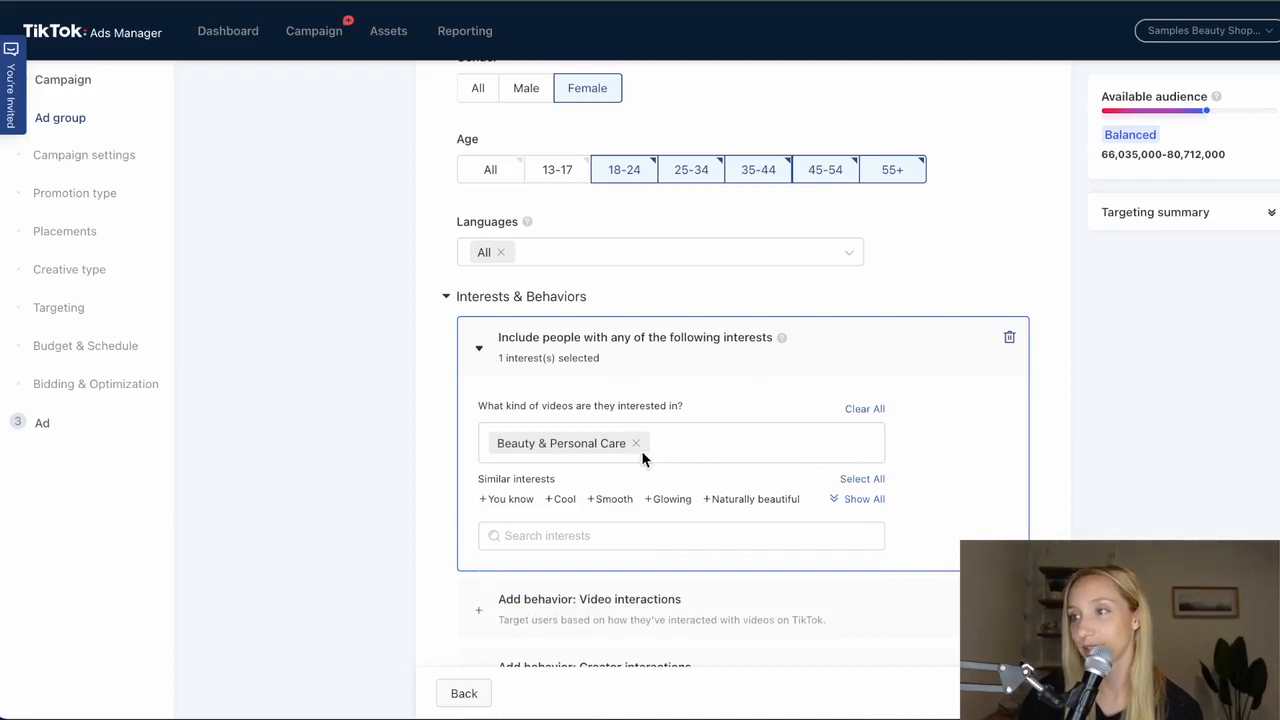
# - Add Apparel & Accessories as a second interest for the ad group
pyautogui.click(735, 540)
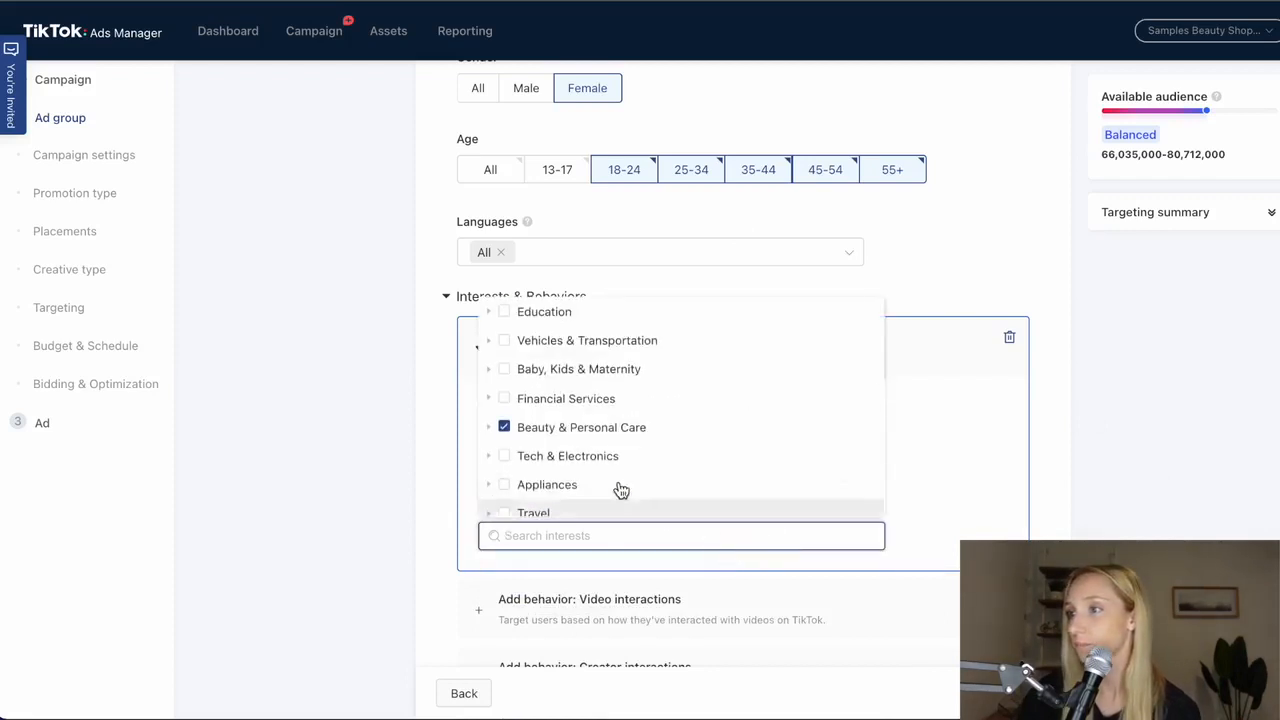
pyautogui.scroll(-4, 621, 489)
pyautogui.scroll(-5, 625, 483)
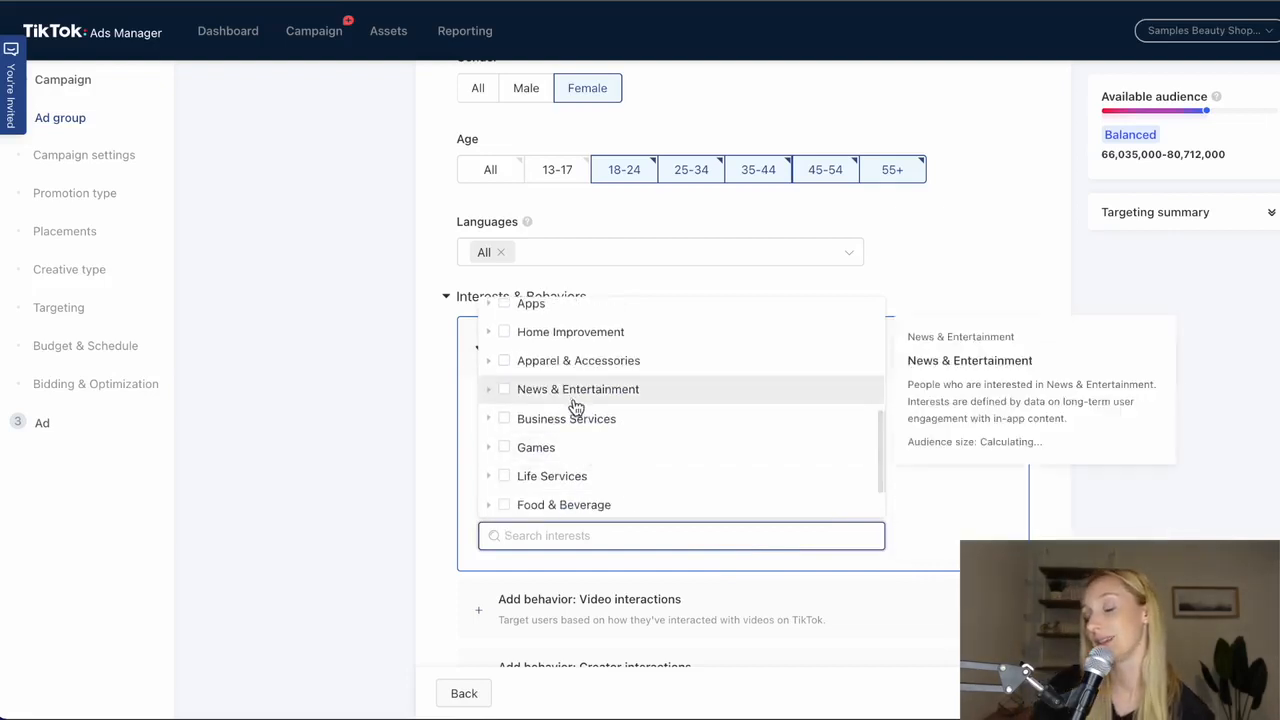
pyautogui.click(504, 362)
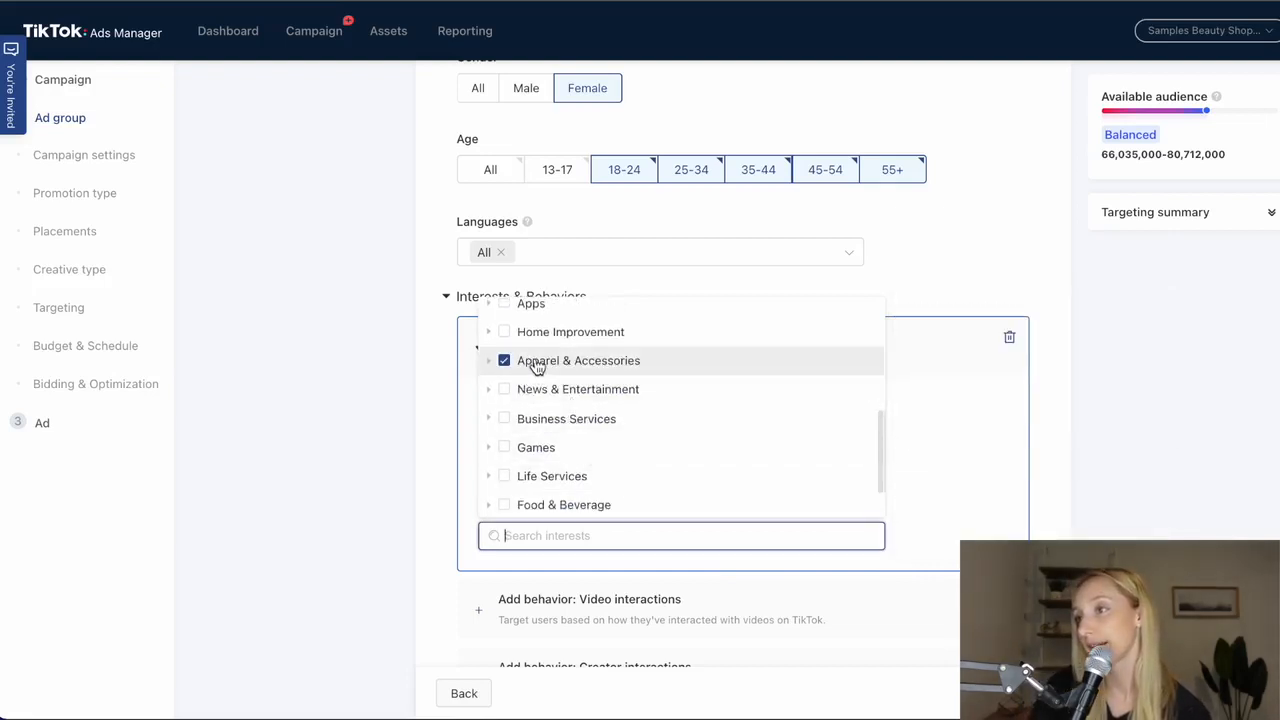
pyautogui.scroll(-1, 590, 362)
pyautogui.scroll(-2, 588, 362)
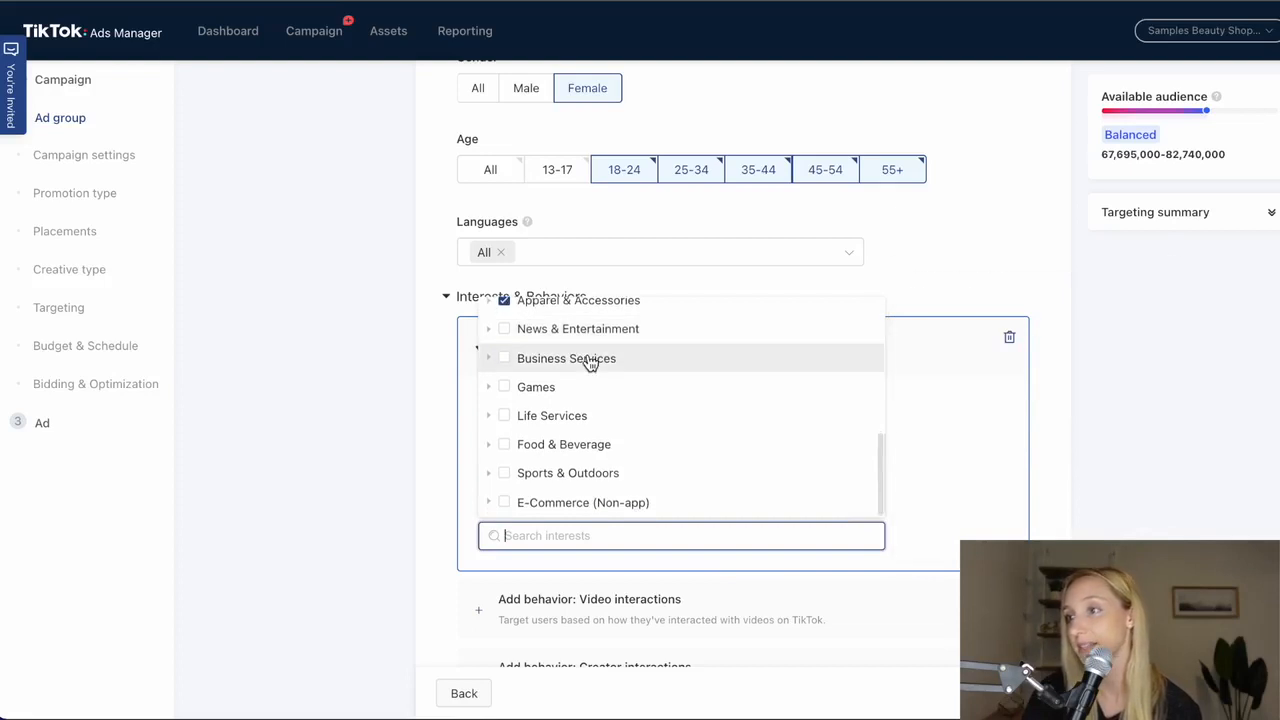
# - Examine the subcategories included in the Apparel & Accessories interest, and close the interest list
pyautogui.scroll(4, 651, 452)
pyautogui.click(488, 419)
pyautogui.scroll(-2, 631, 457)
pyautogui.scroll(-5, 648, 452)
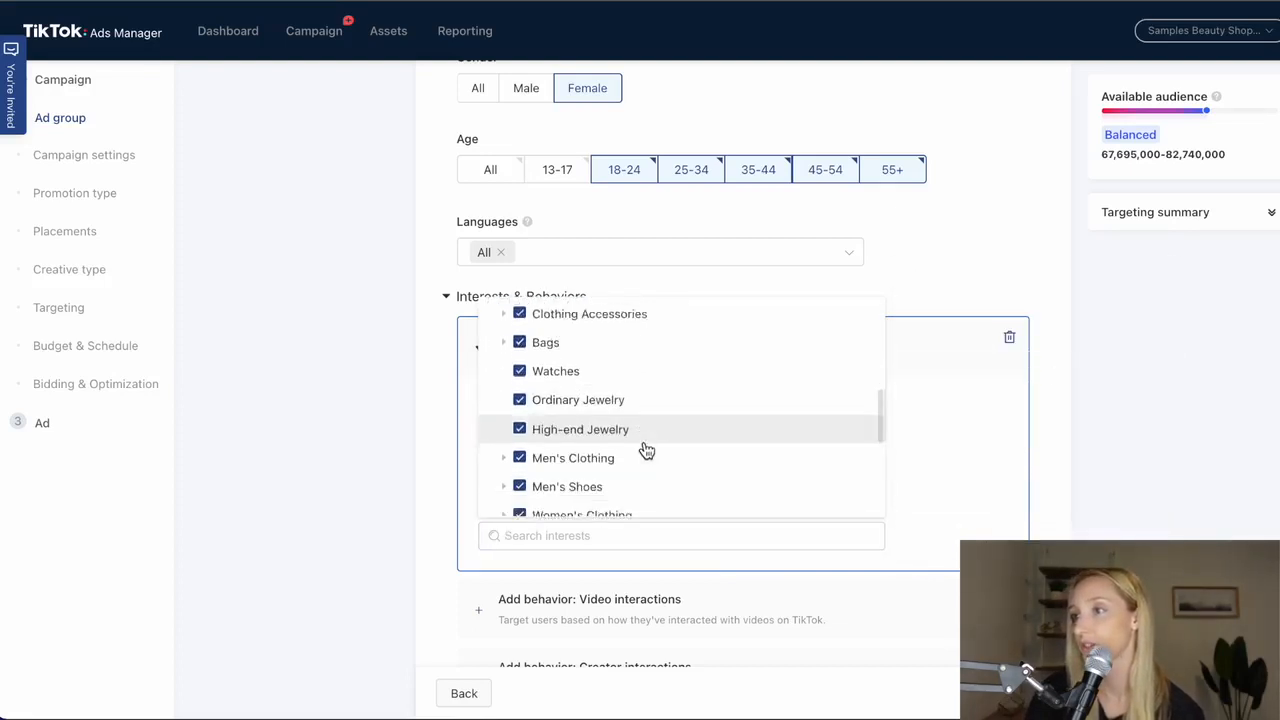
pyautogui.scroll(12, 697, 458)
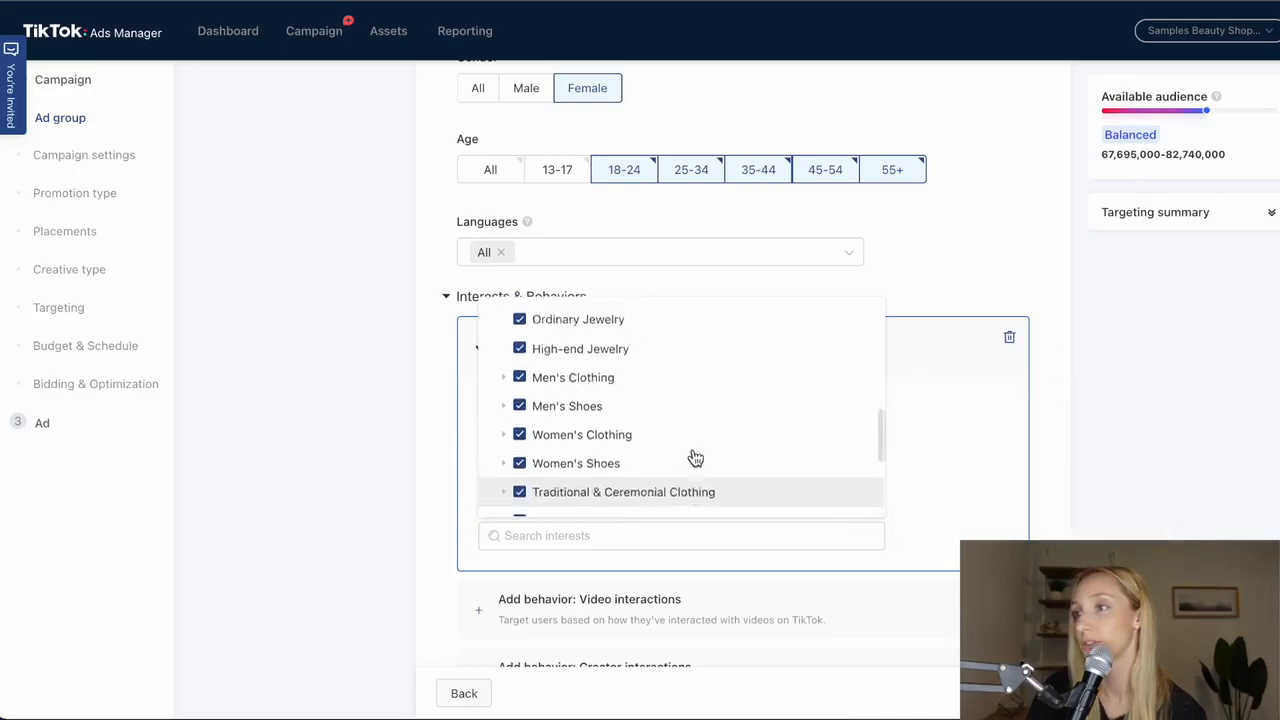
pyautogui.scroll(3, 634, 383)
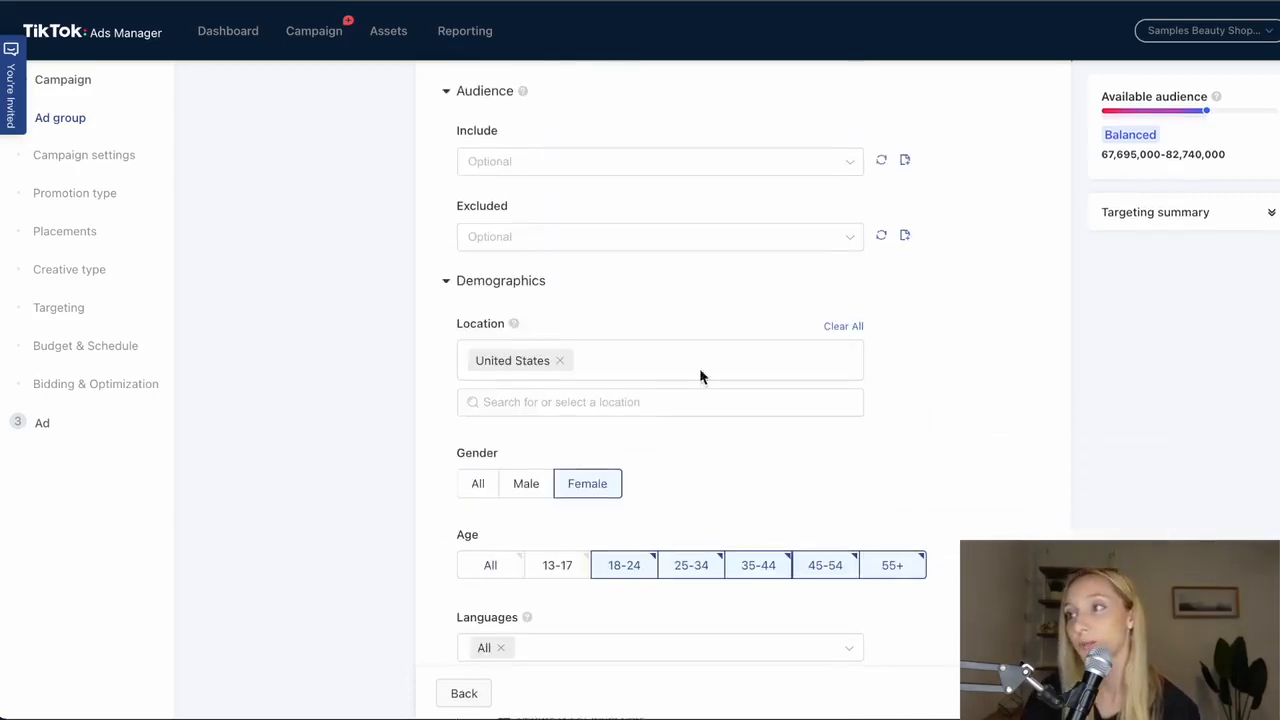
pyautogui.scroll(-1, 640, 386)
pyautogui.click(1190, 489)
# - Review the available audience and targeting summary, and check the chosen demographics and interests against them
pyautogui.scroll(-1, 1092, 455)
pyautogui.scroll(-3, 1090, 452)
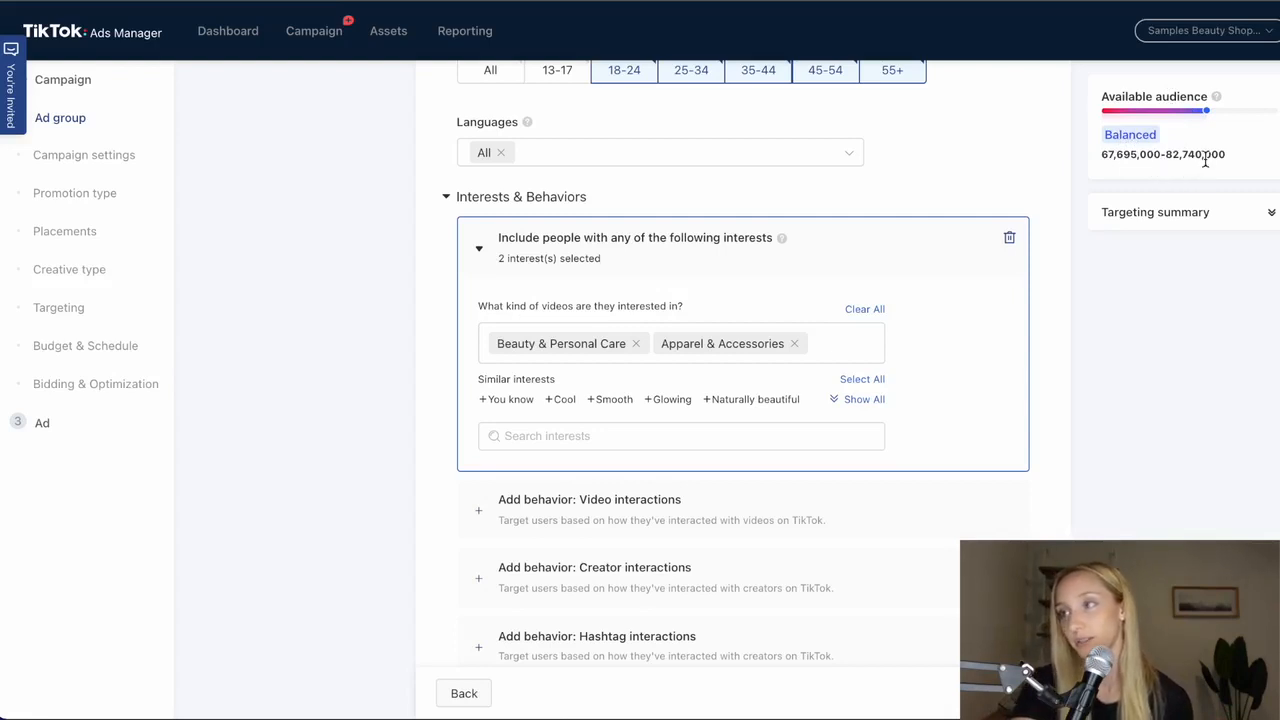
pyautogui.click(1180, 211)
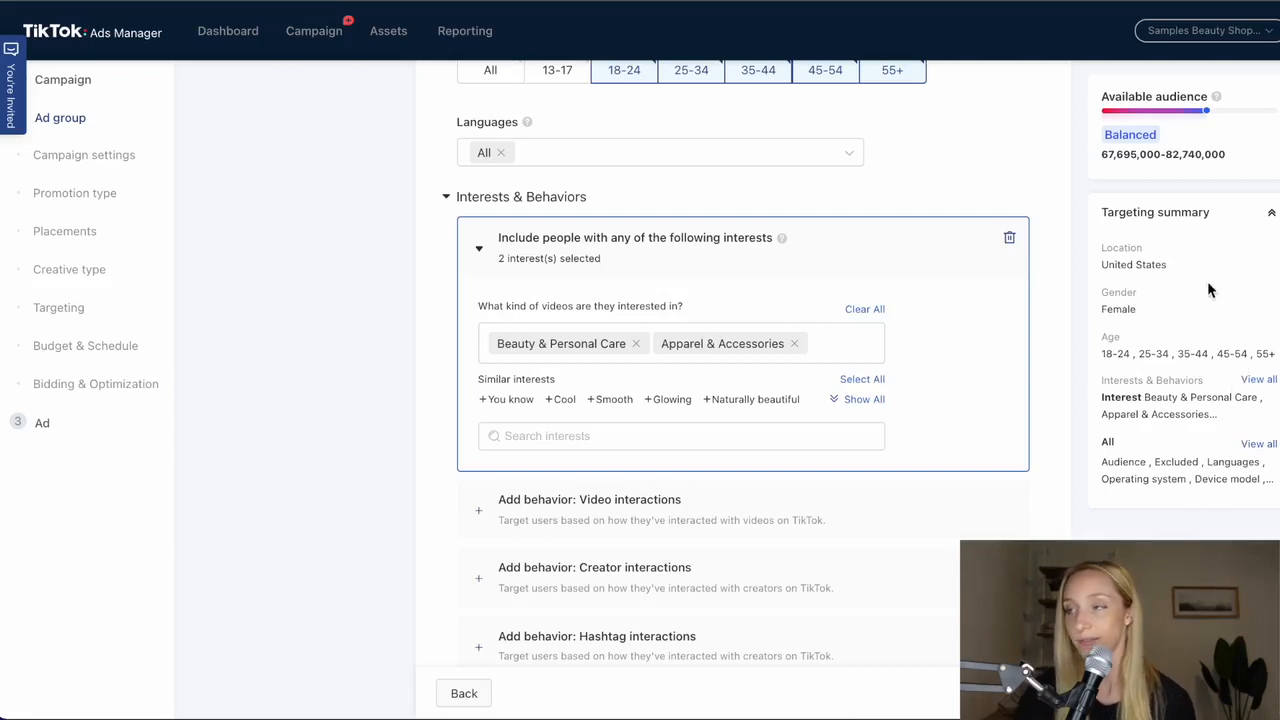
pyautogui.click(1246, 217)
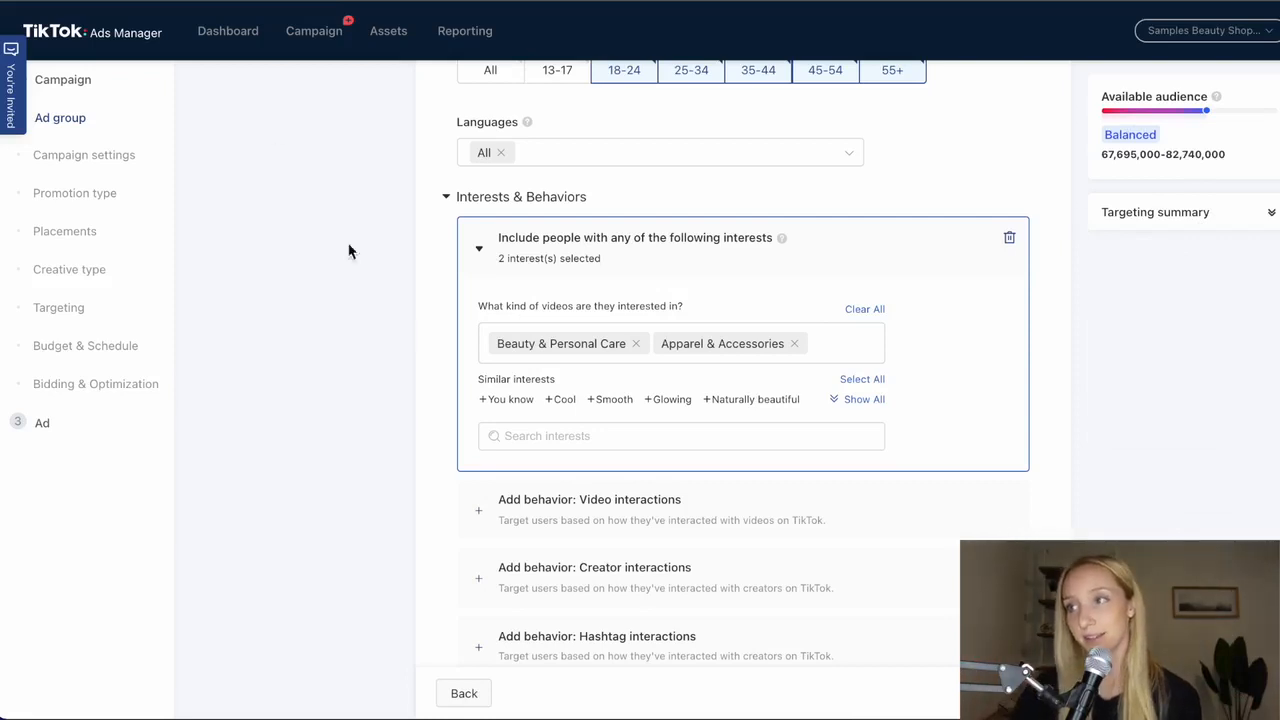
pyautogui.scroll(2, 586, 150)
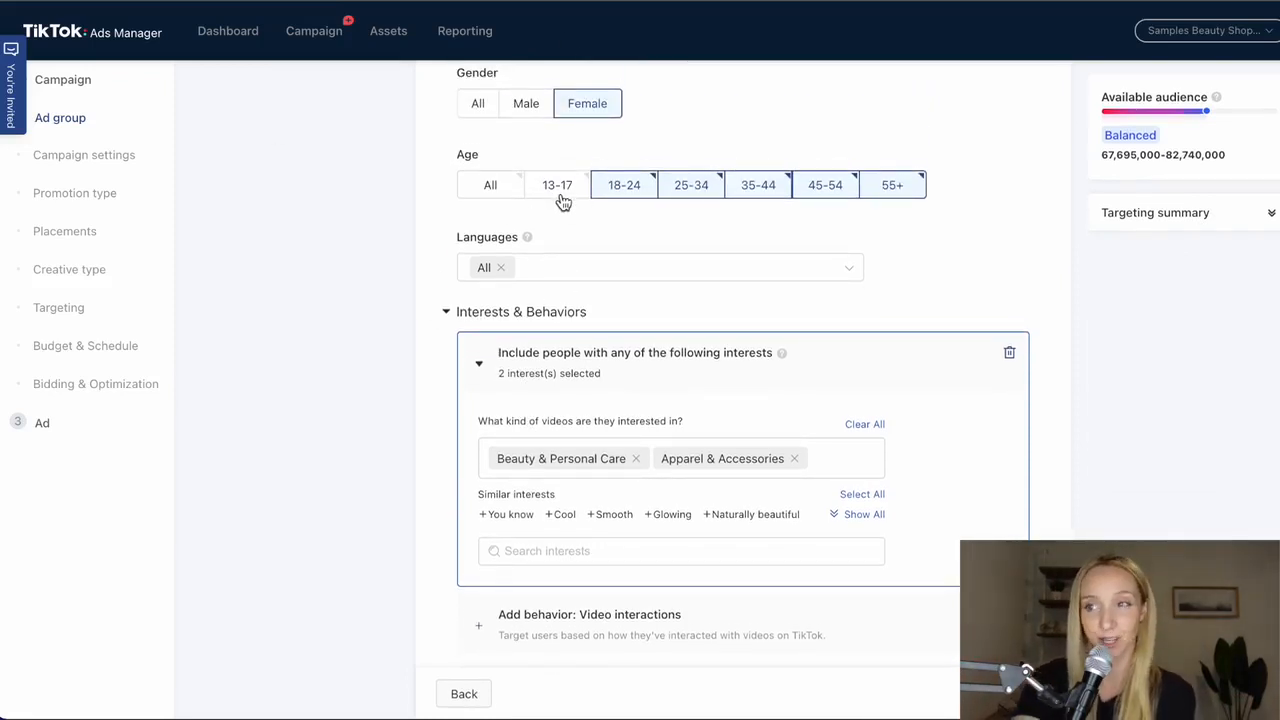
pyautogui.scroll(-2, 603, 401)
pyautogui.scroll(-1, 604, 398)
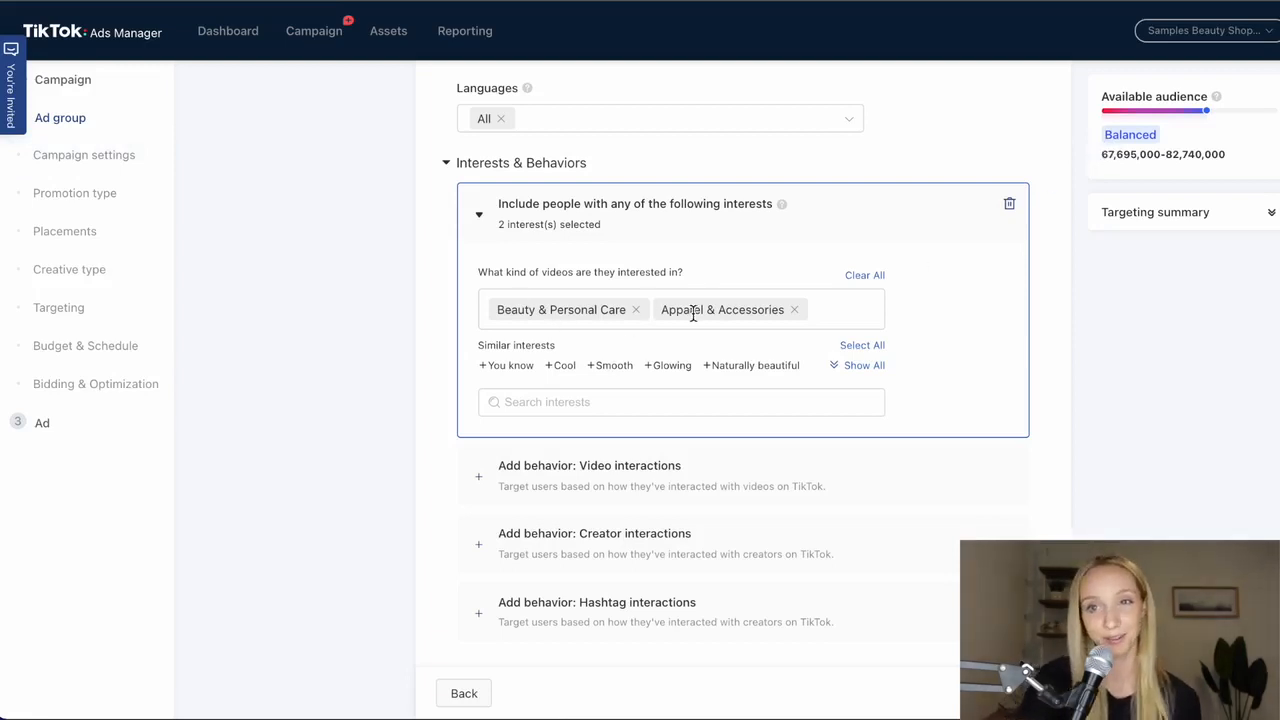
pyautogui.scroll(5, 637, 350)
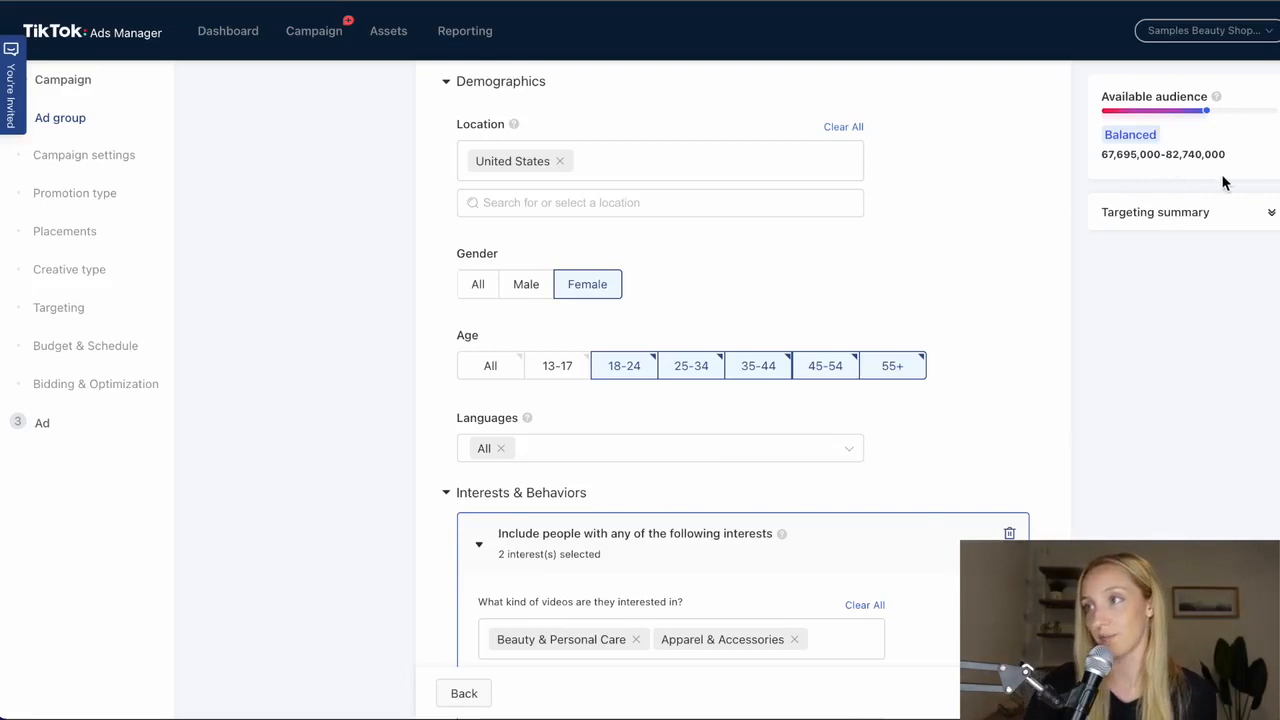
pyautogui.scroll(-5, 949, 320)
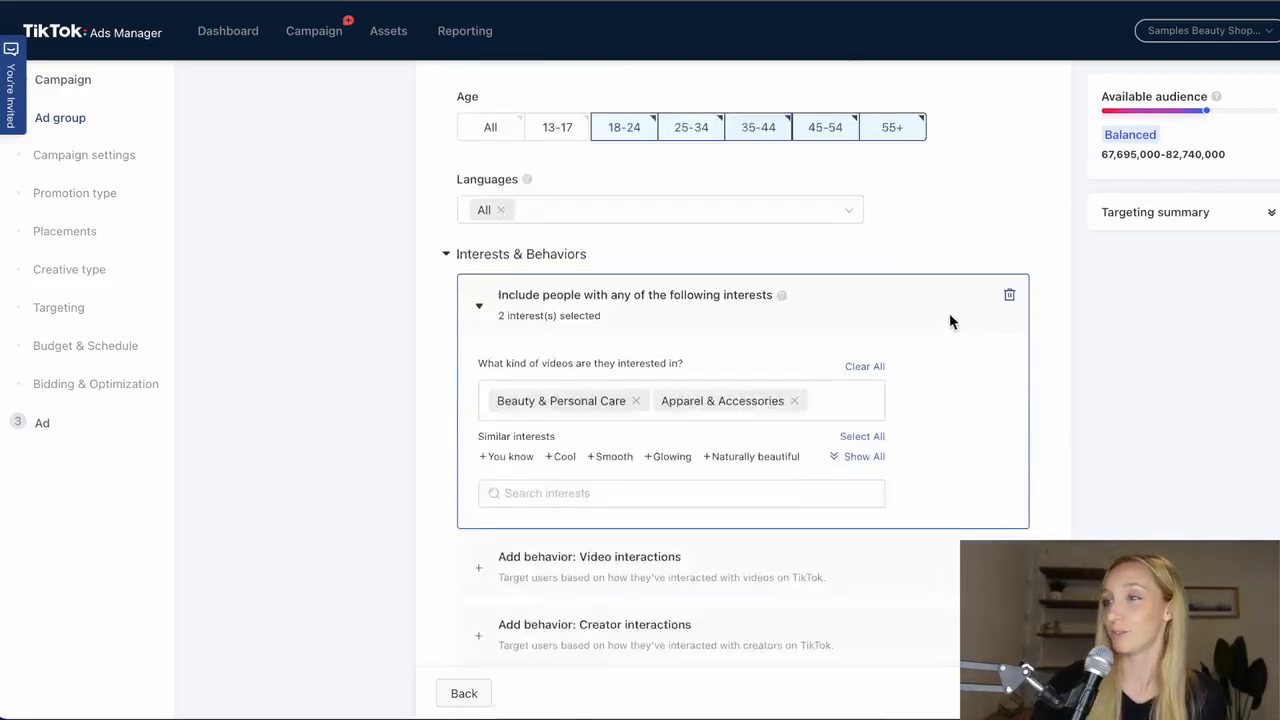
pyautogui.scroll(1, 554, 403)
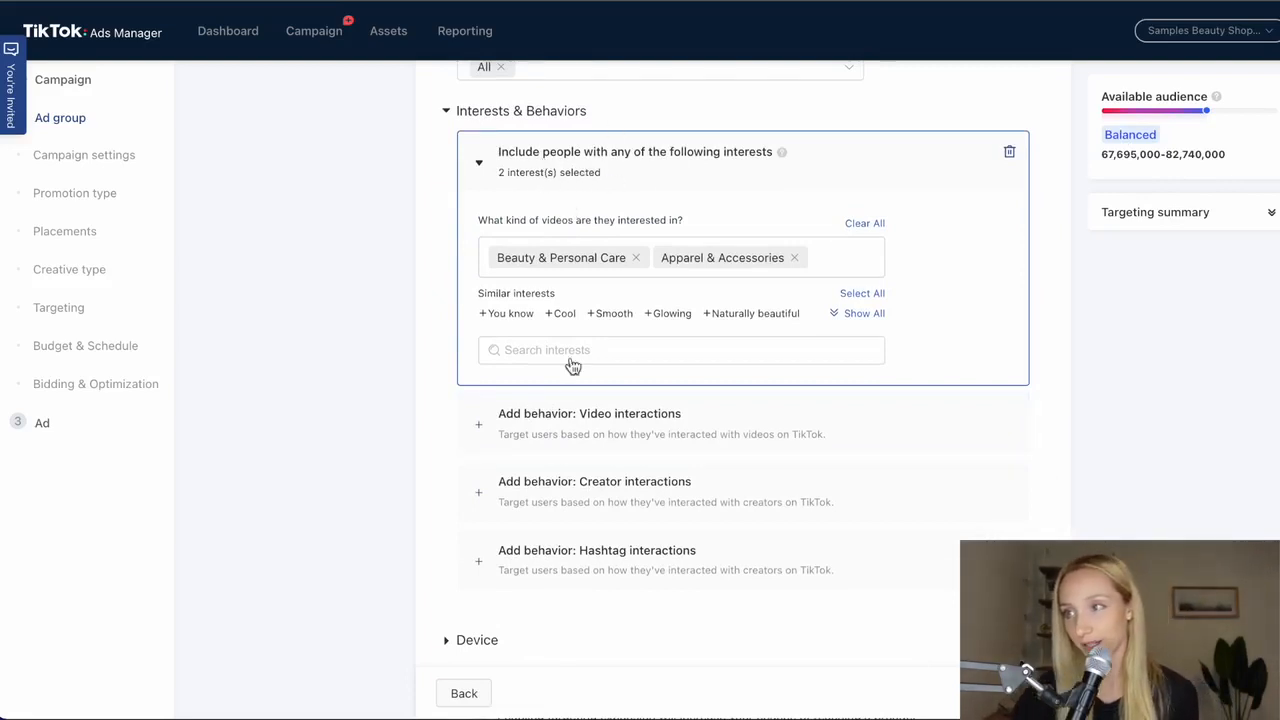
# - Add a video interactions behavior covering videos that were Watched till end, Liked, Commented and Shared
pyautogui.click(580, 428)
pyautogui.scroll(-3, 537, 563)
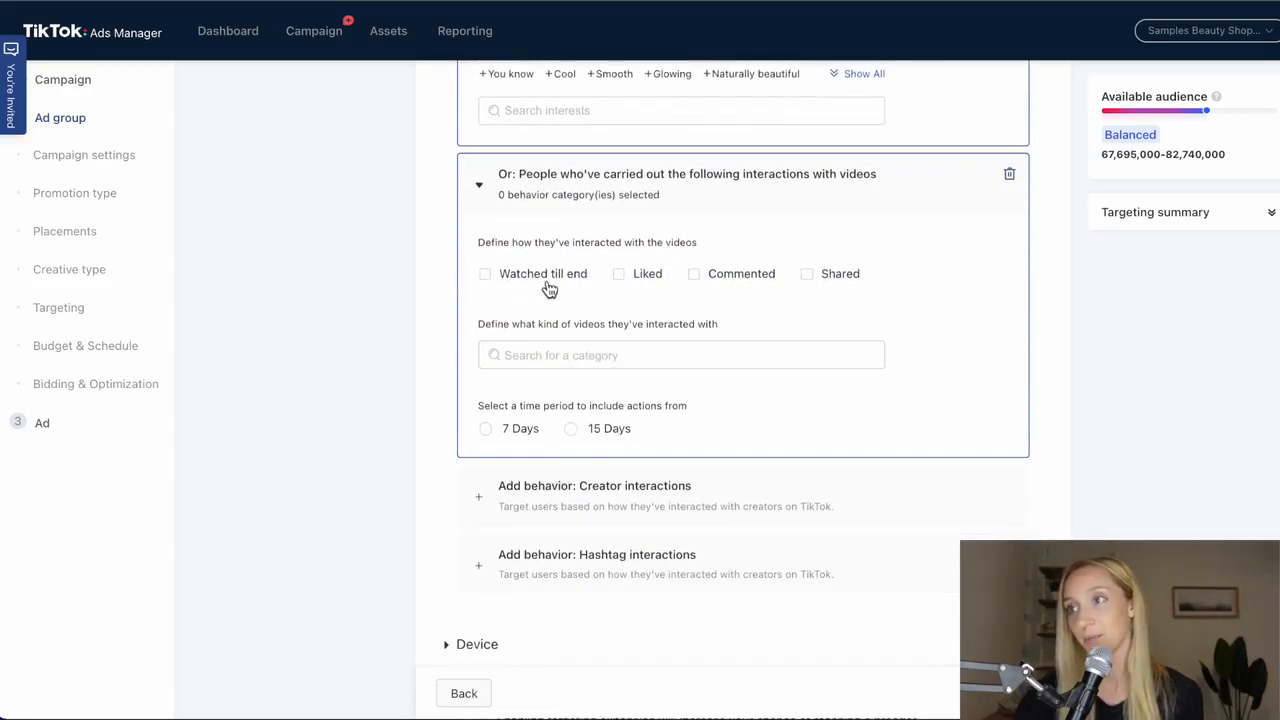
pyautogui.click(585, 282)
pyautogui.click(649, 285)
pyautogui.click(720, 284)
pyautogui.click(823, 287)
# - Set the video interactions category to Beauty & Style, and include actions from the last 7 Days
pyautogui.click(750, 360)
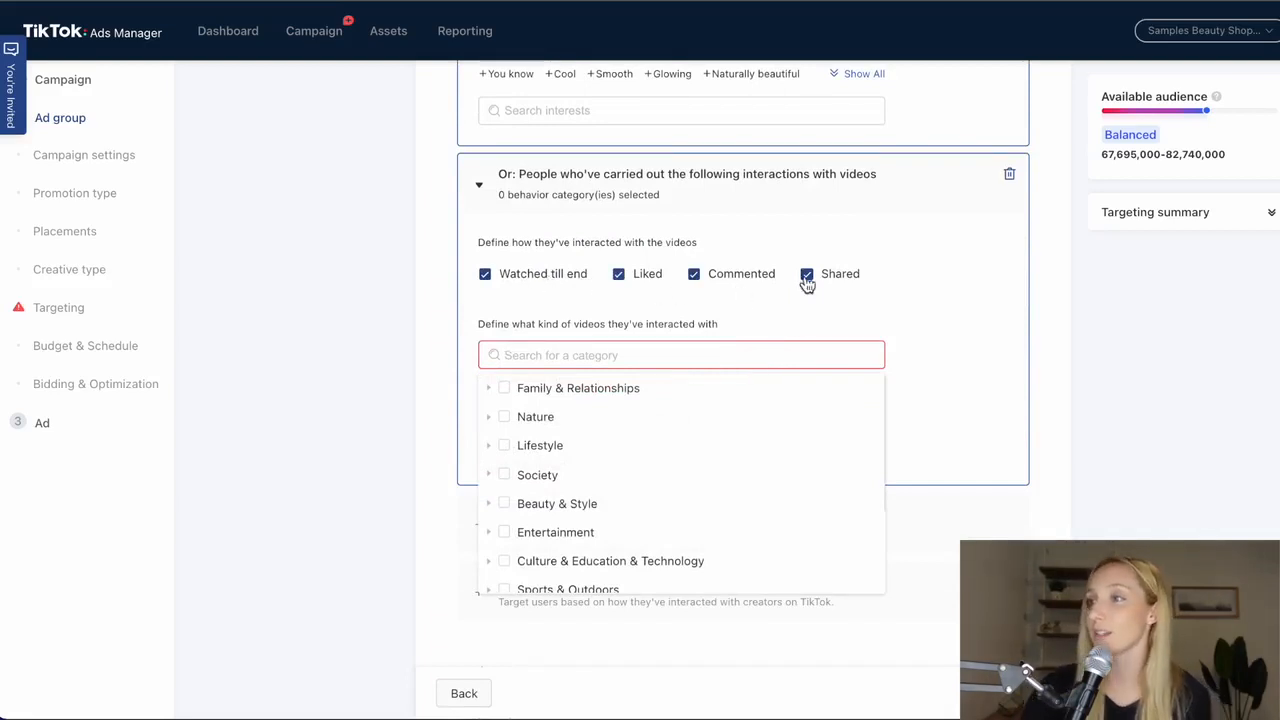
pyautogui.scroll(-1, 640, 470)
pyautogui.click(506, 500)
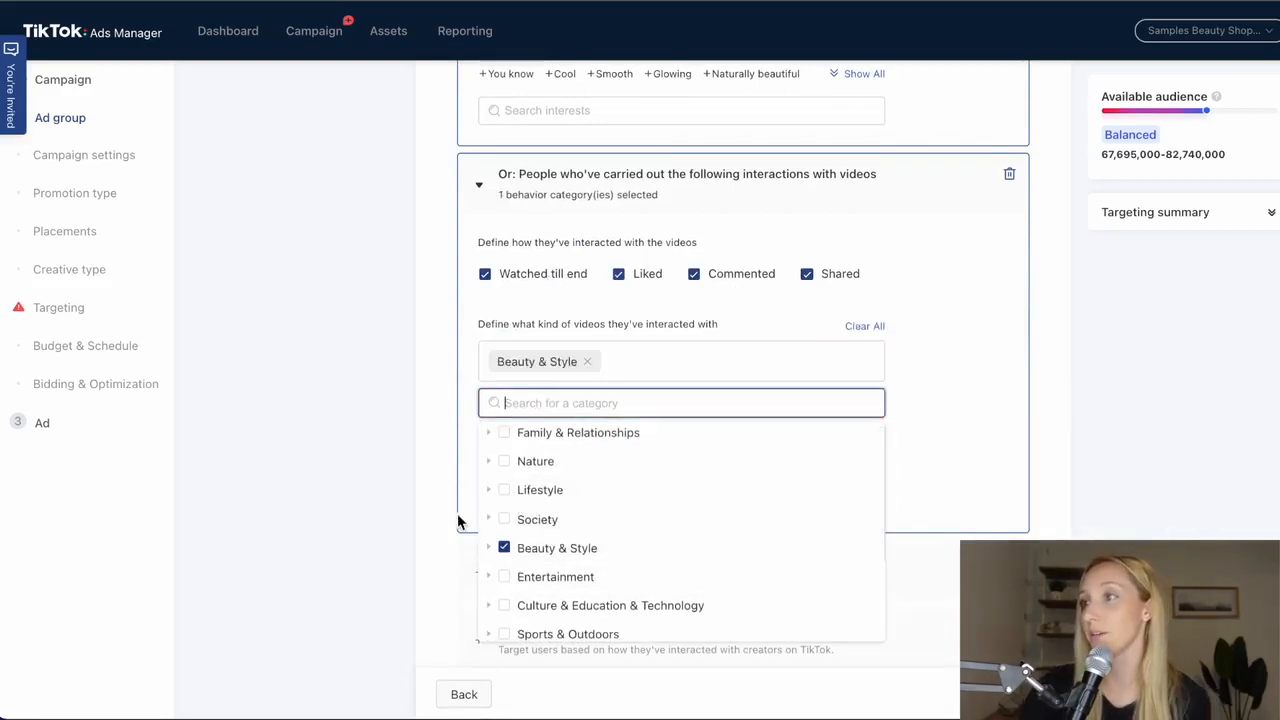
pyautogui.click(377, 420)
pyautogui.click(532, 482)
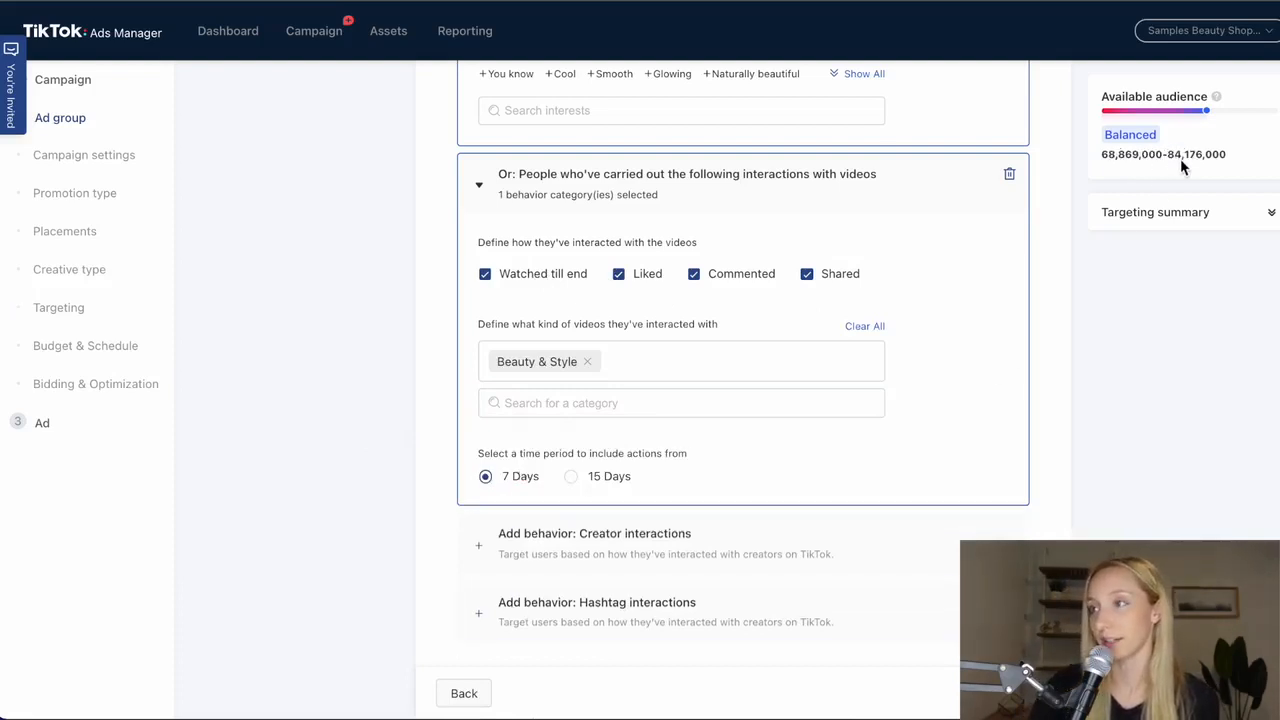
# - Review the selected interests together with the video interaction settings and the available audience
pyautogui.scroll(2, 1010, 394)
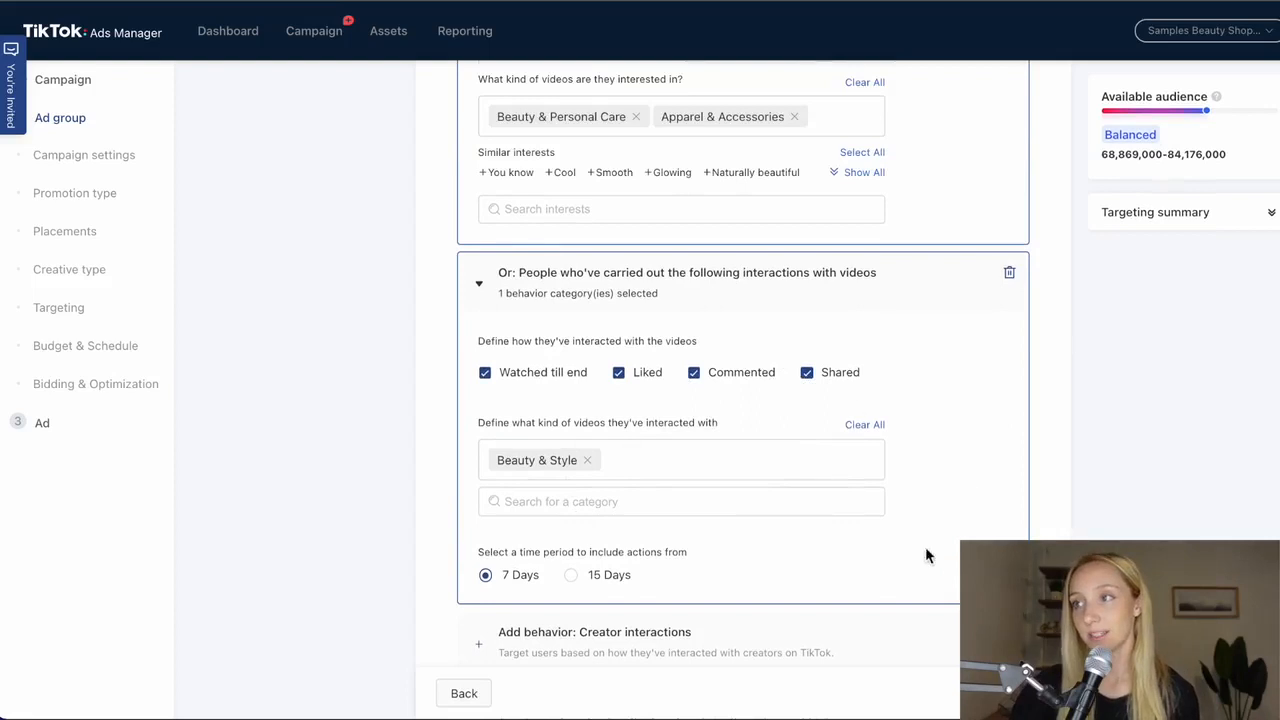
pyautogui.scroll(3, 677, 440)
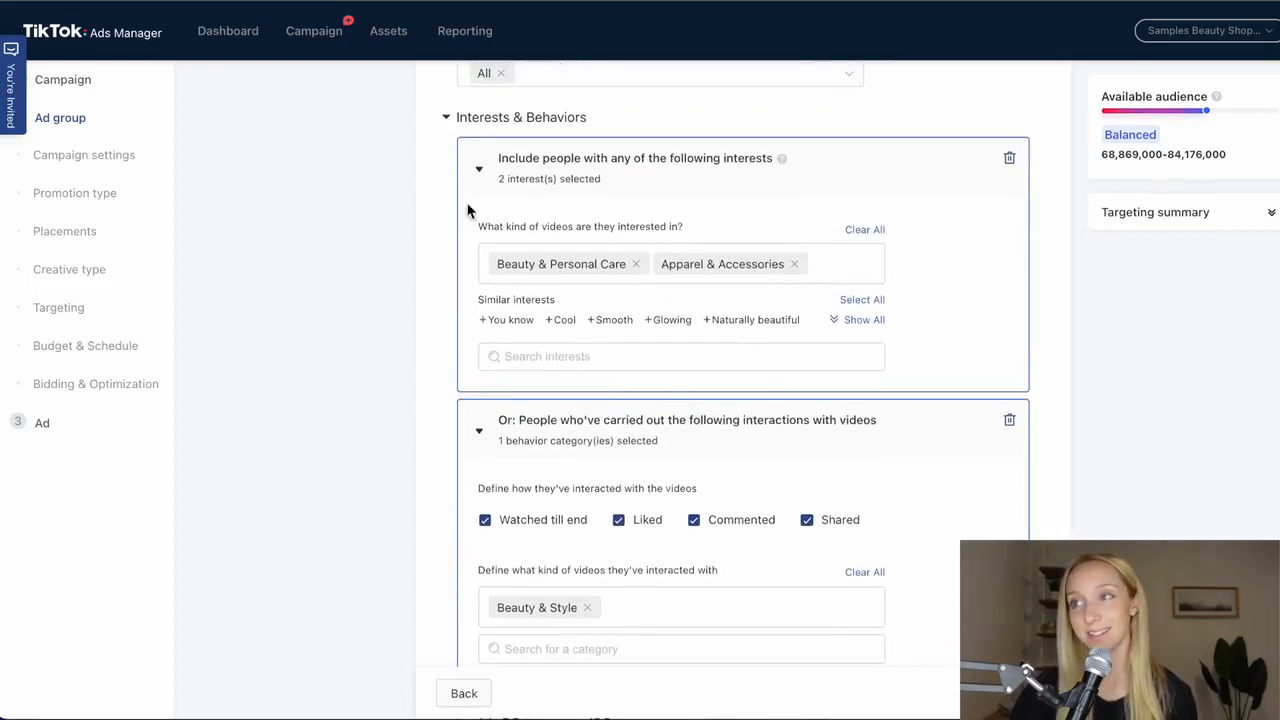
pyautogui.scroll(-1, 640, 420)
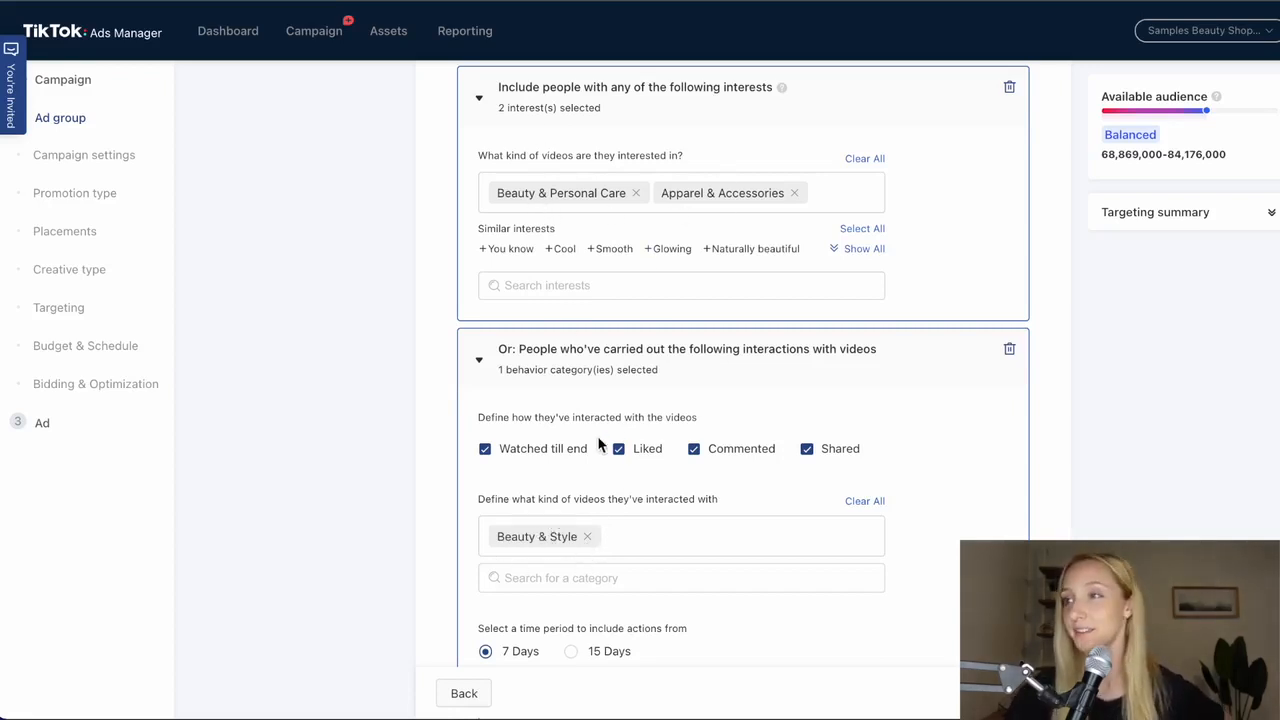
pyautogui.scroll(-2, 600, 440)
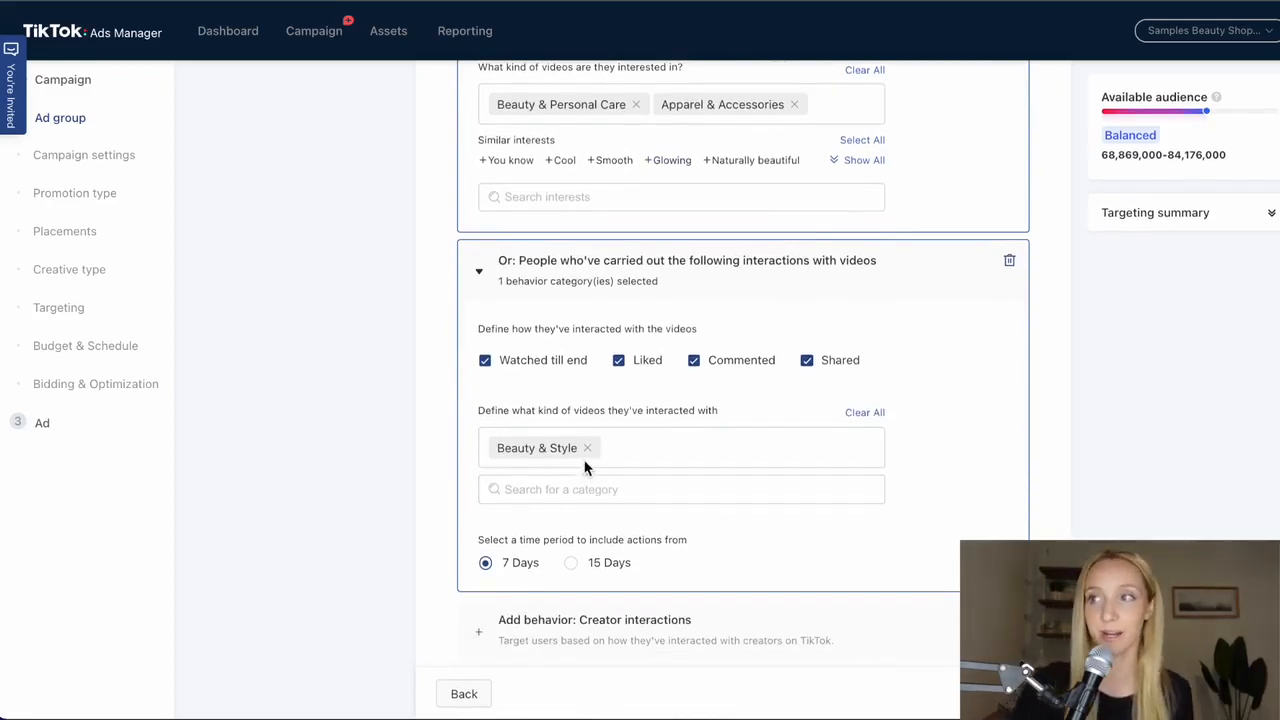
pyautogui.scroll(2, 585, 467)
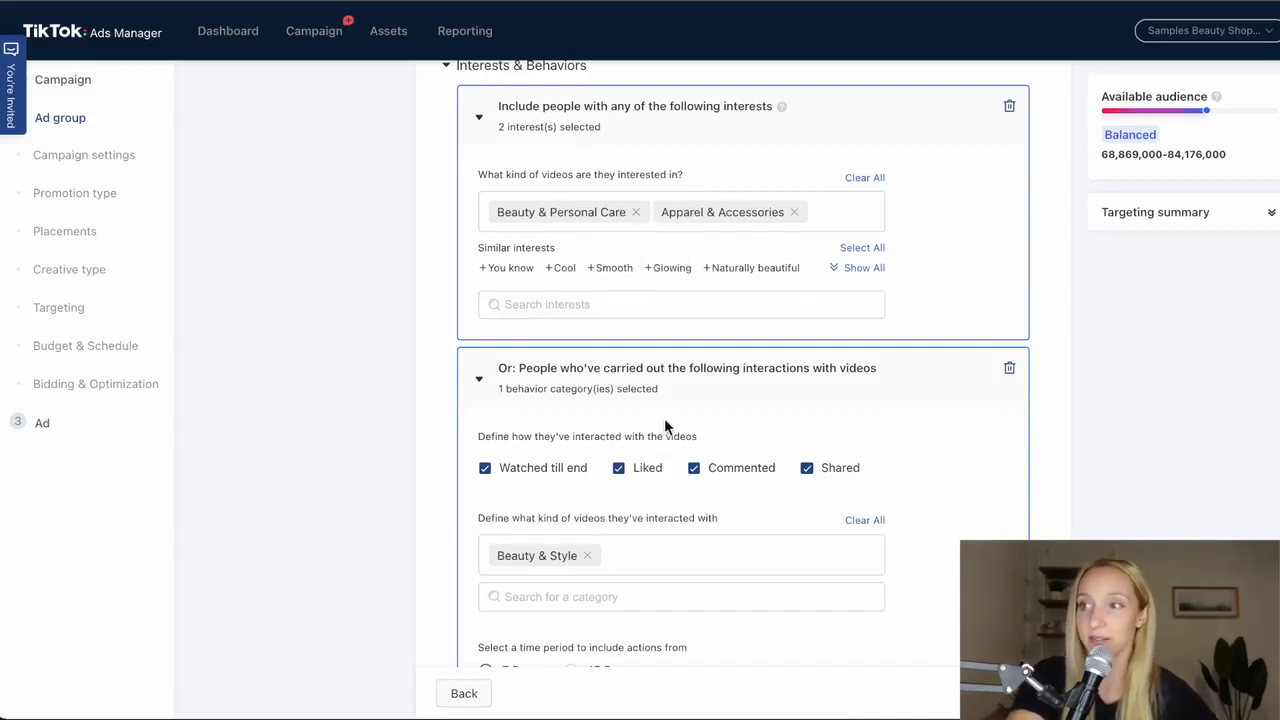
pyautogui.scroll(-3, 600, 418)
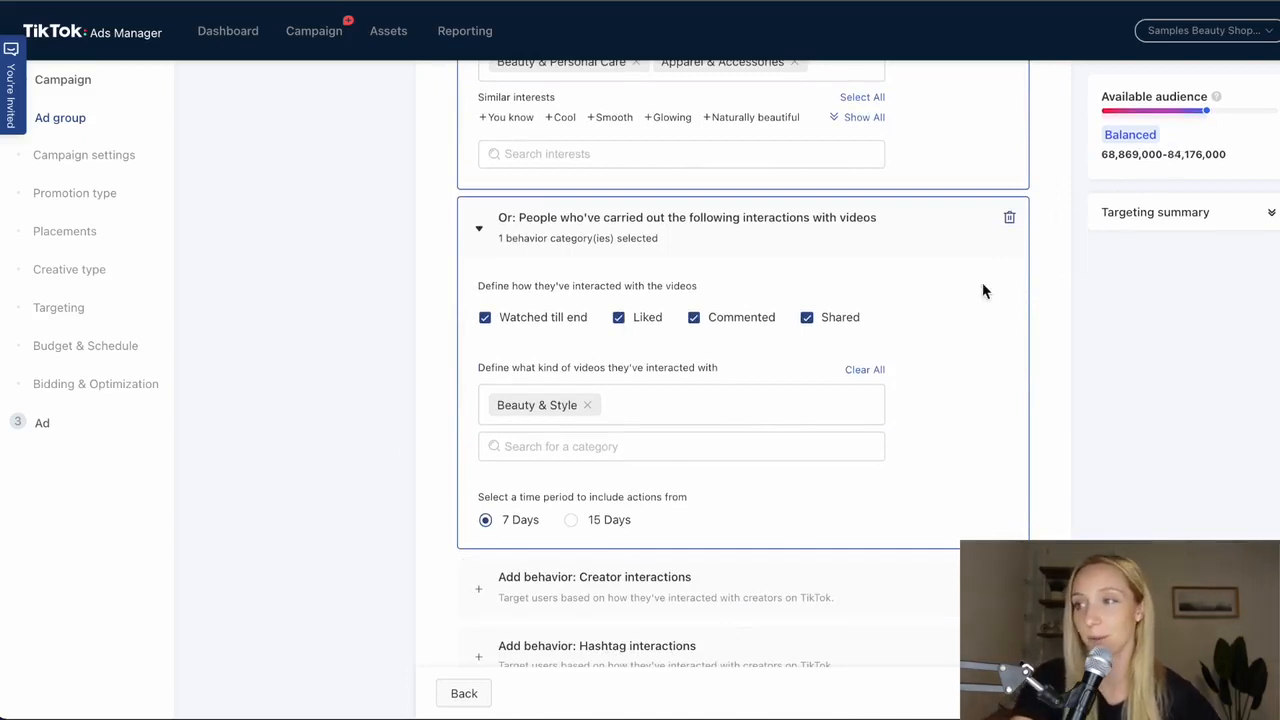
# - Add a creator interactions behavior, and examine its options alongside the interests and video interactions already set
pyautogui.scroll(-1, 636, 513)
pyautogui.click(654, 529)
pyautogui.scroll(-5, 741, 565)
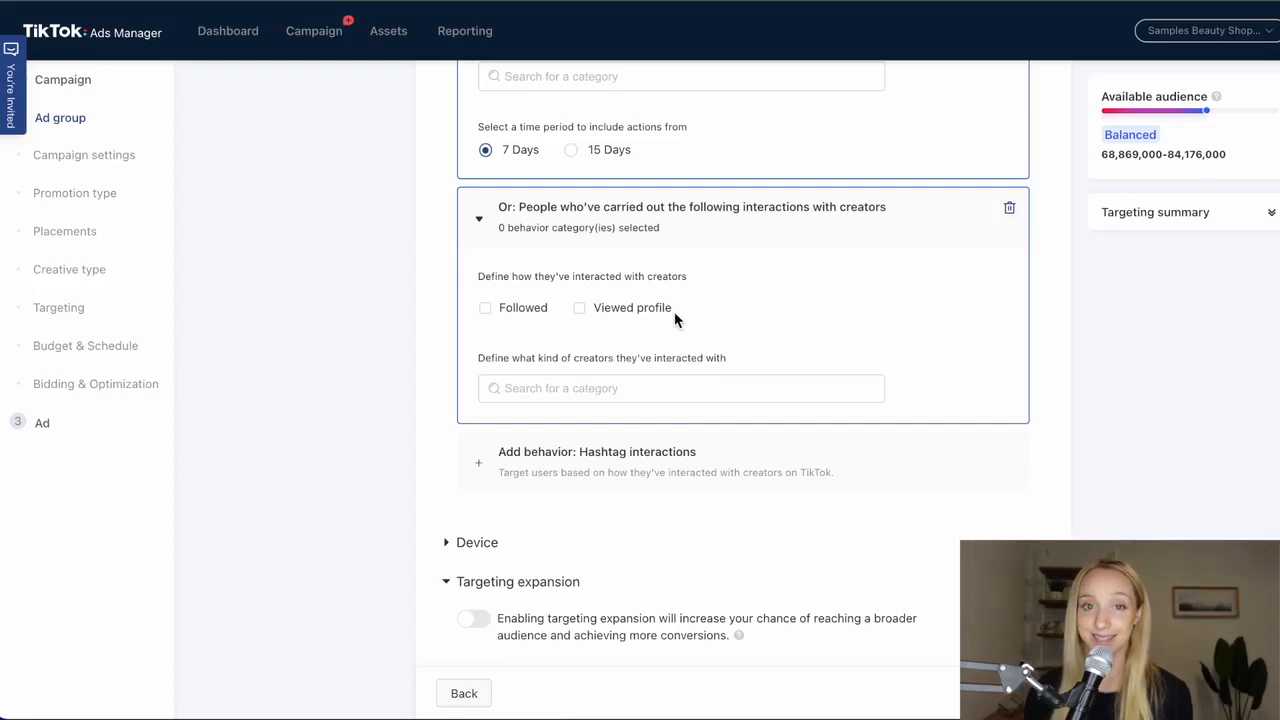
pyautogui.scroll(5, 677, 318)
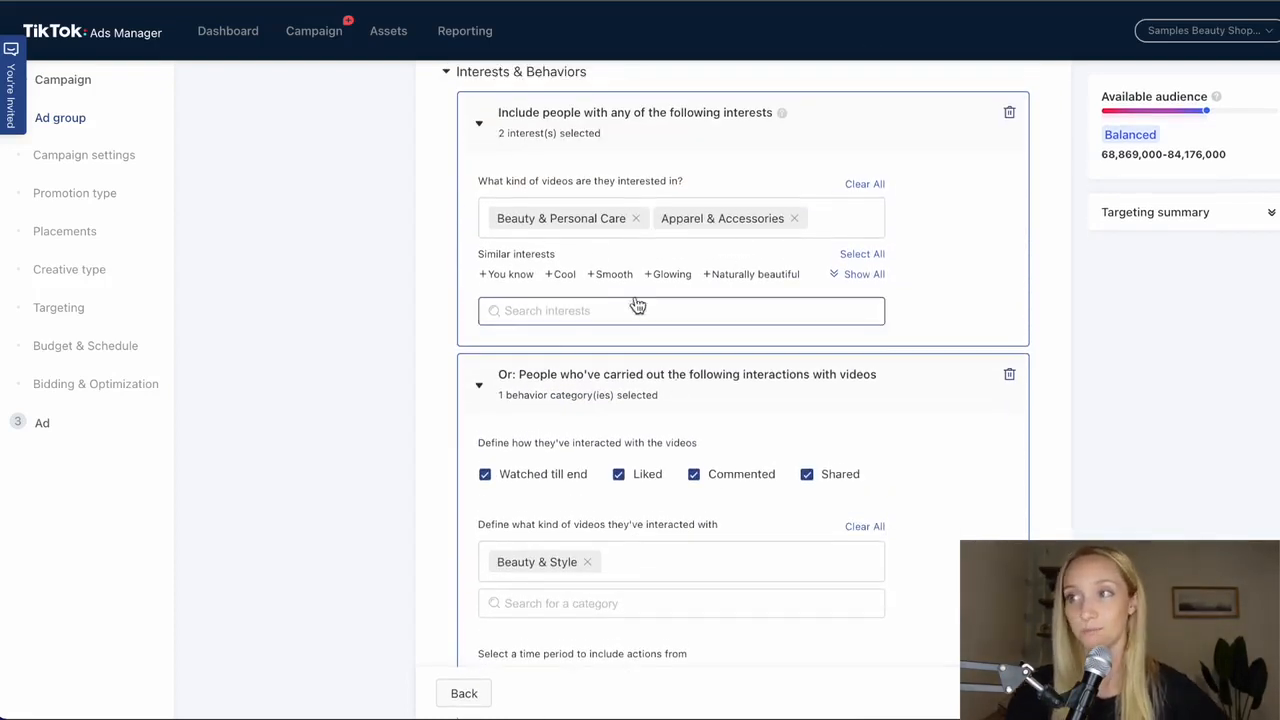
pyautogui.scroll(-1, 636, 387)
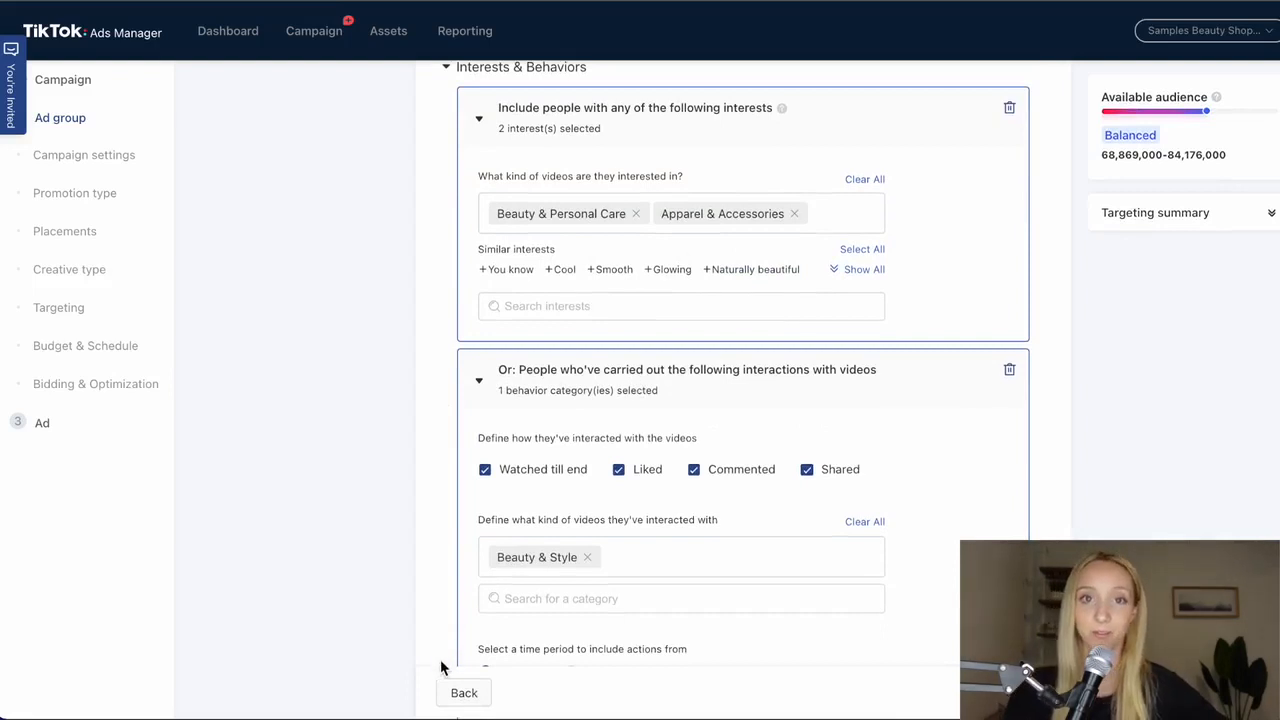
pyautogui.scroll(-3, 515, 285)
pyautogui.scroll(-3, 532, 299)
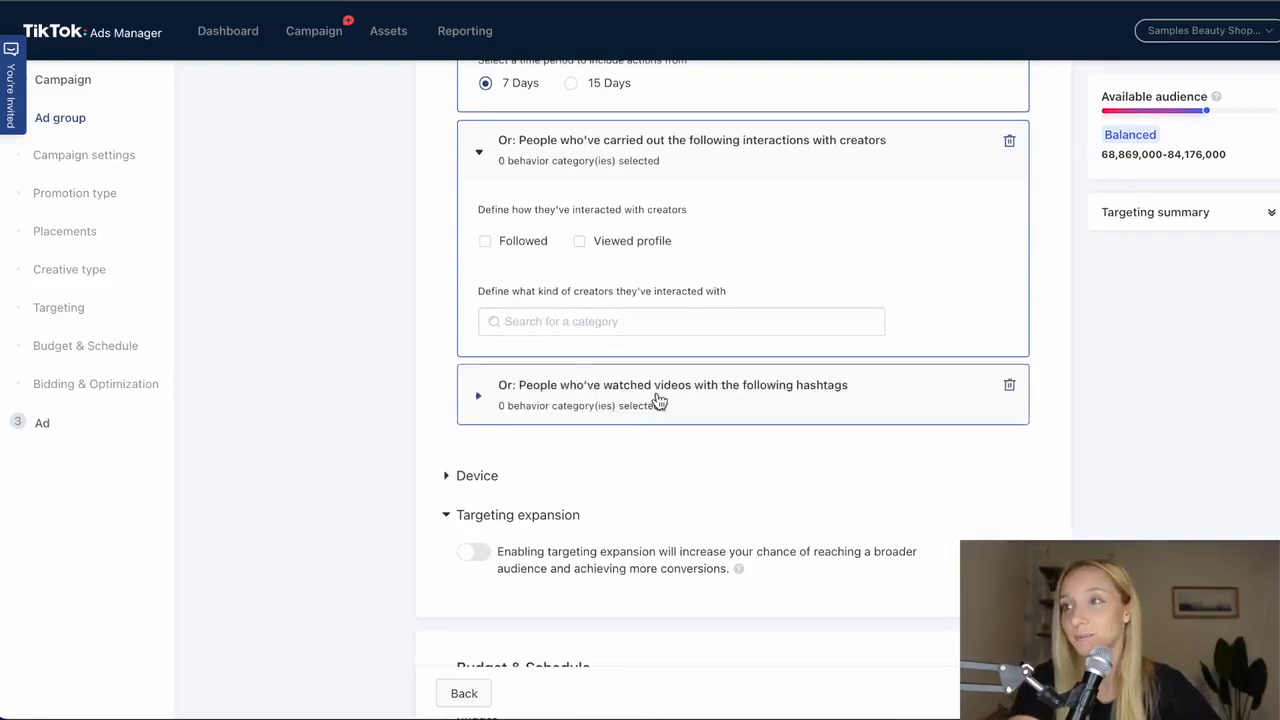
# - Add a hashtag interactions behavior, look at its hashtag search, and remove both the empty hashtag and creator behaviors
pyautogui.click(636, 408)
pyautogui.scroll(-1, 931, 548)
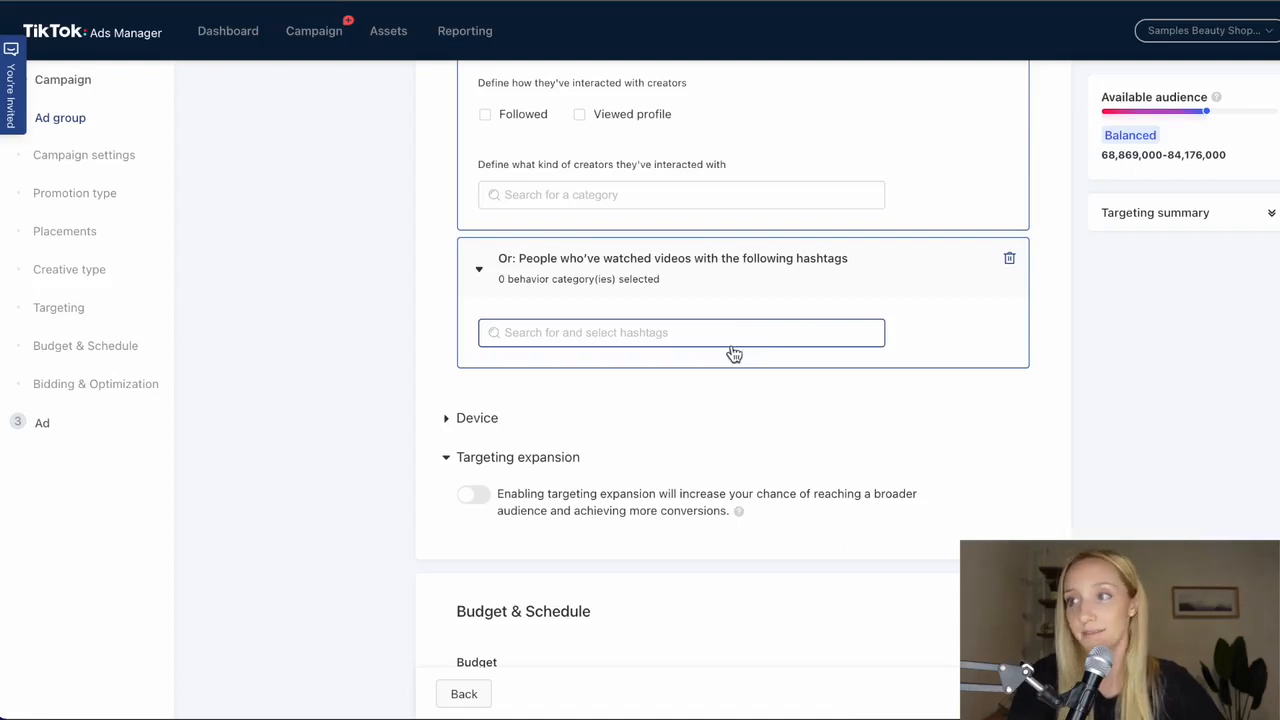
pyautogui.click(572, 338)
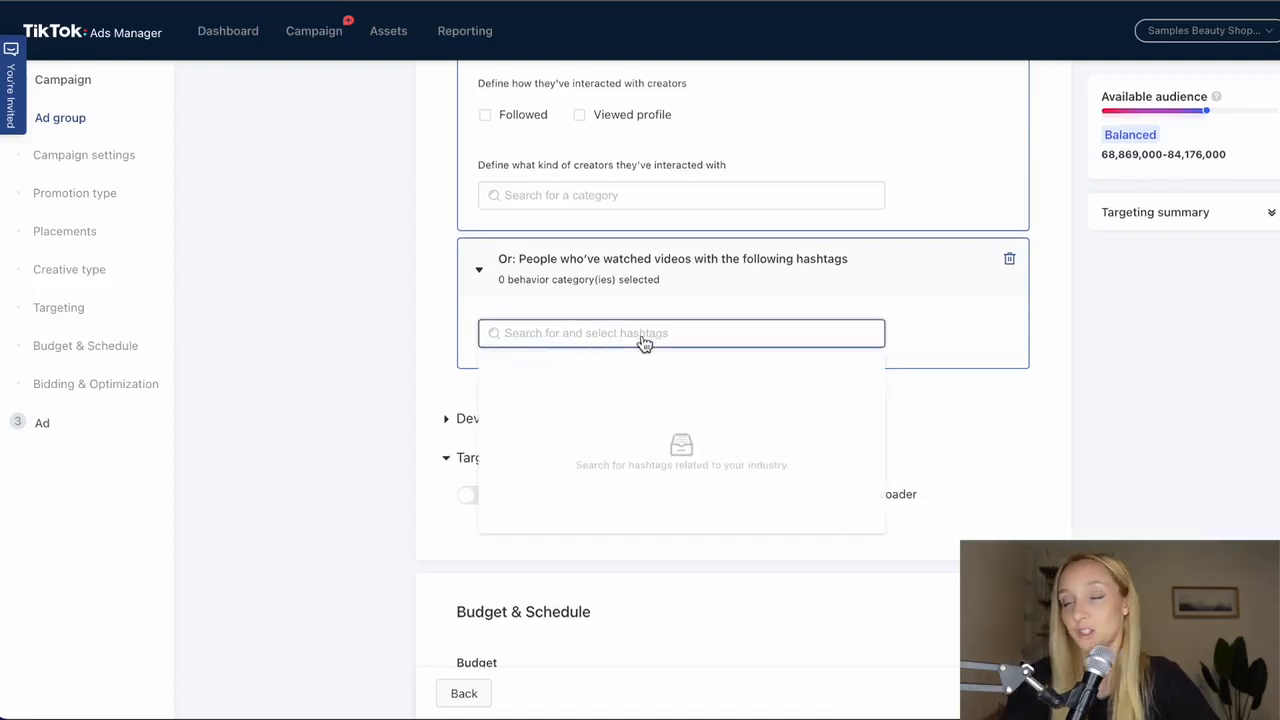
pyautogui.scroll(3, 1040, 412)
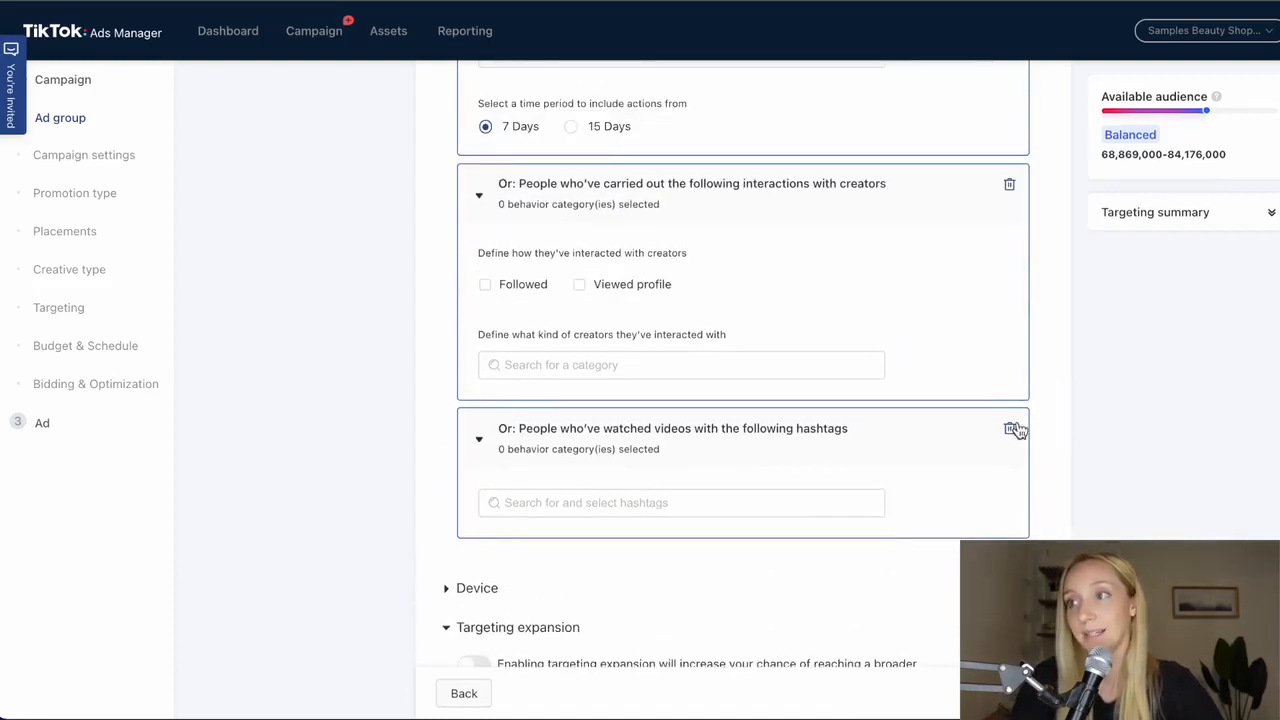
pyautogui.click(1008, 426)
pyautogui.click(1009, 186)
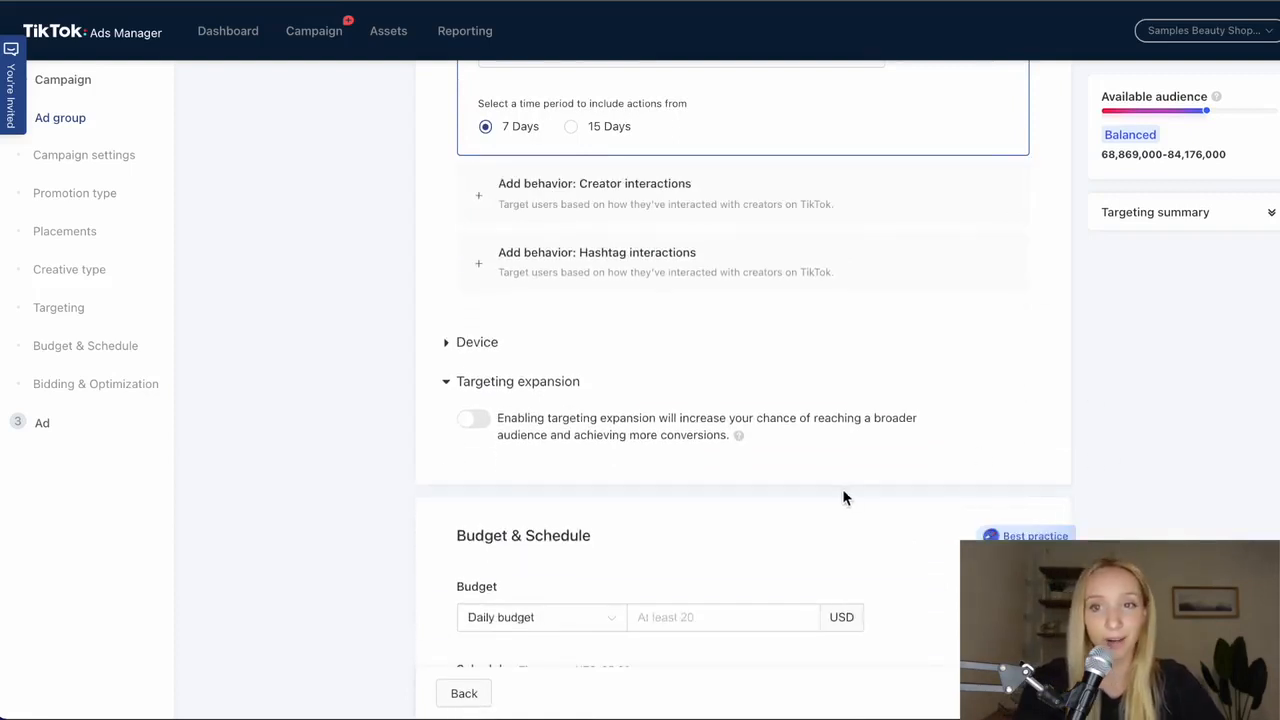
# - Add the suggested similar interests Naturally beautiful and Glowing to the ad group's interest targeting
pyautogui.scroll(5, 677, 320)
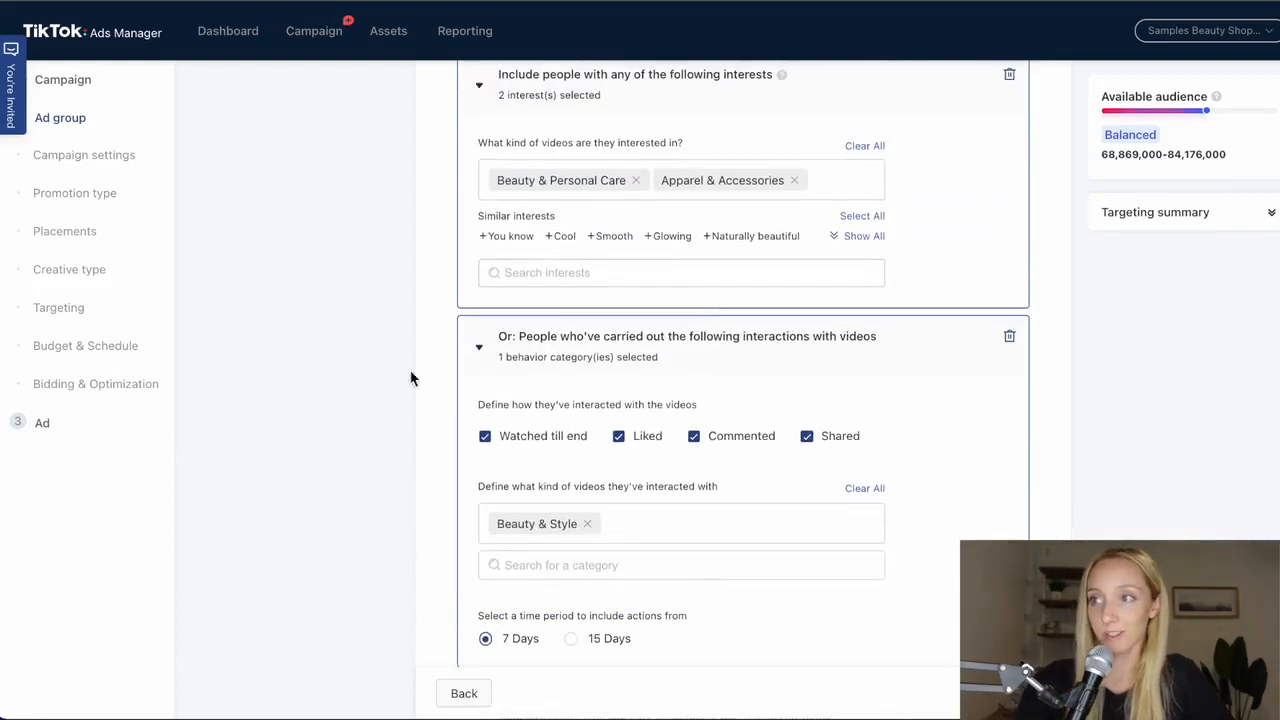
pyautogui.scroll(3, 882, 403)
pyautogui.scroll(-2, 800, 551)
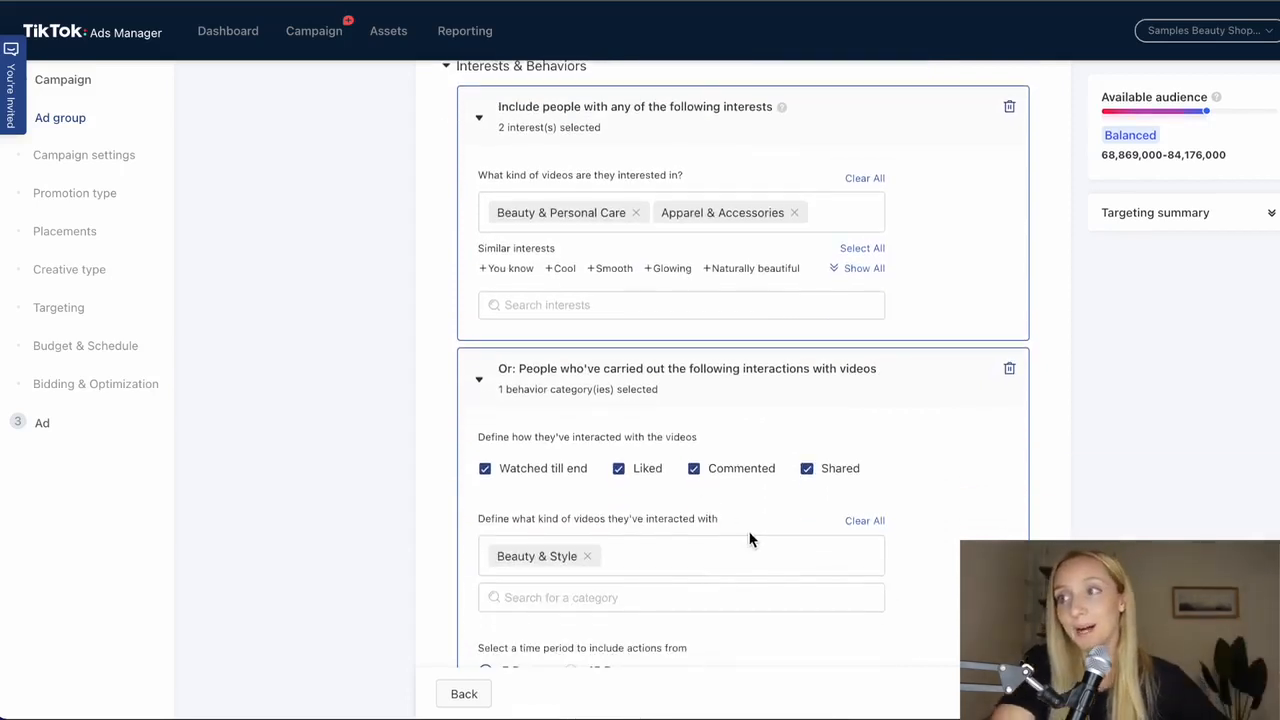
pyautogui.scroll(-1, 800, 495)
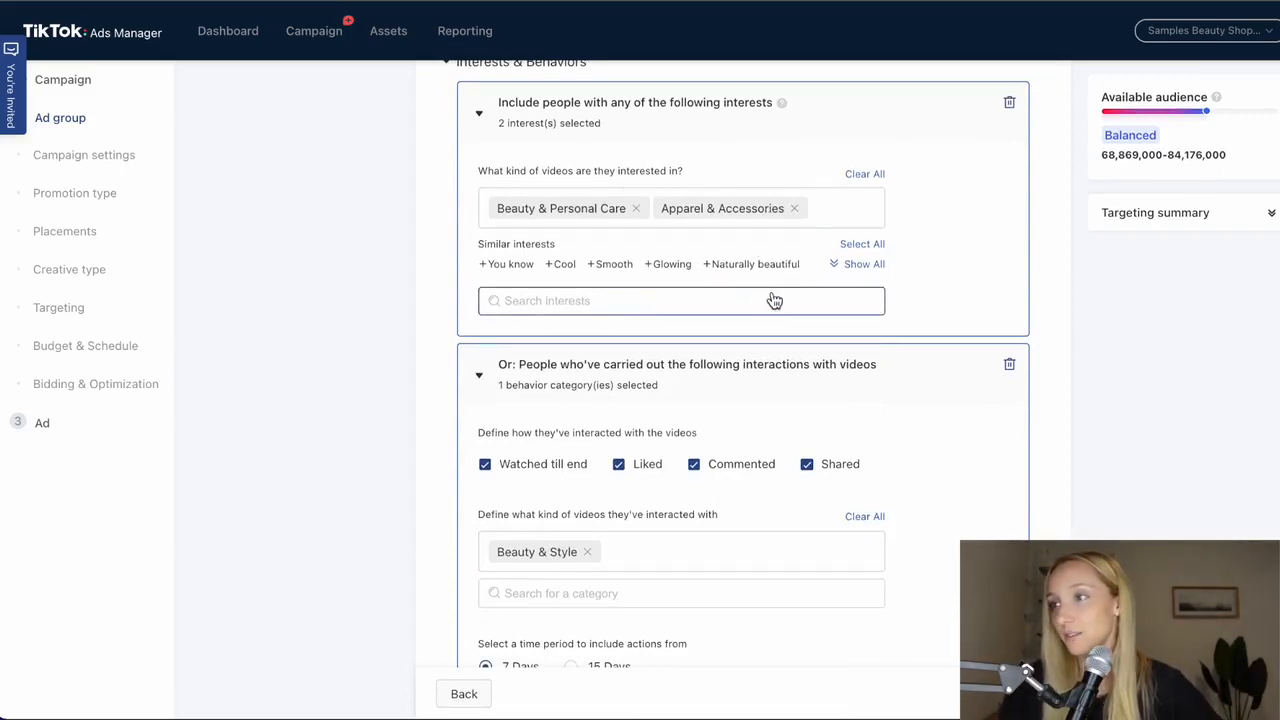
pyautogui.click(757, 266)
pyautogui.click(673, 291)
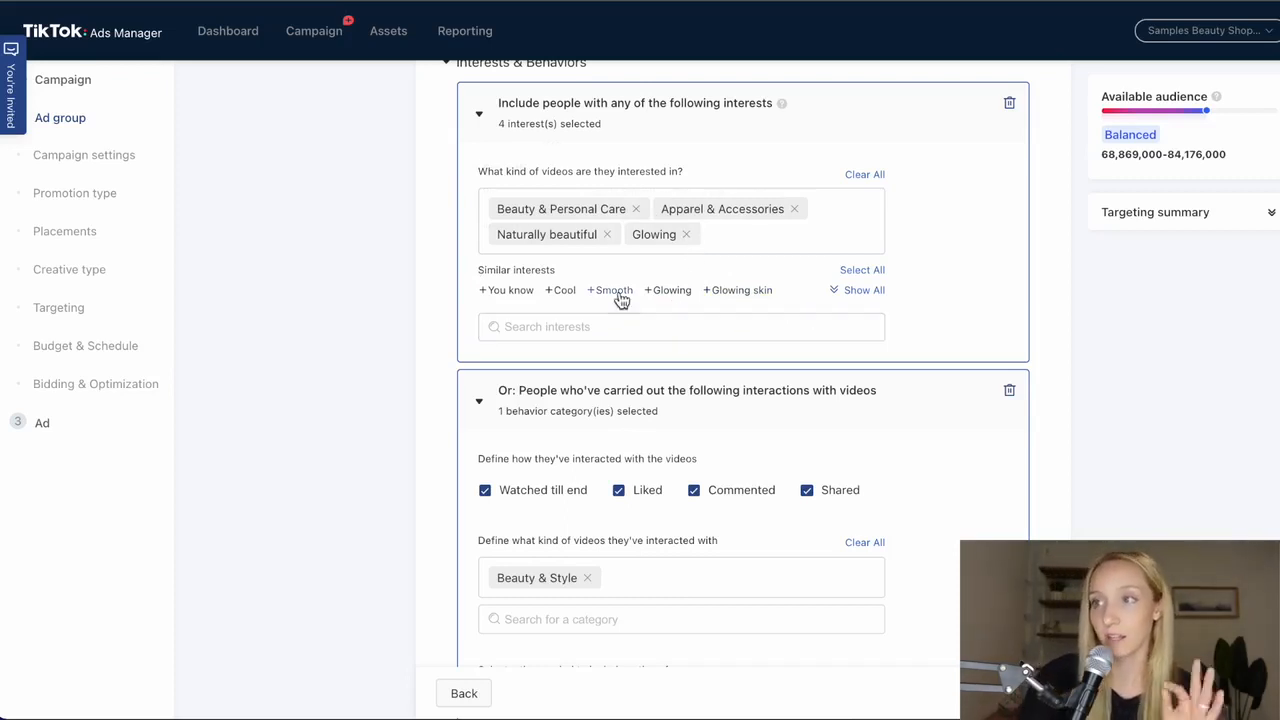
# - Enable targeting expansion for the ad group, and apply it to Interests & Behaviors only
pyautogui.moveTo(618, 297)
pyautogui.scroll(-4, 430, 412)
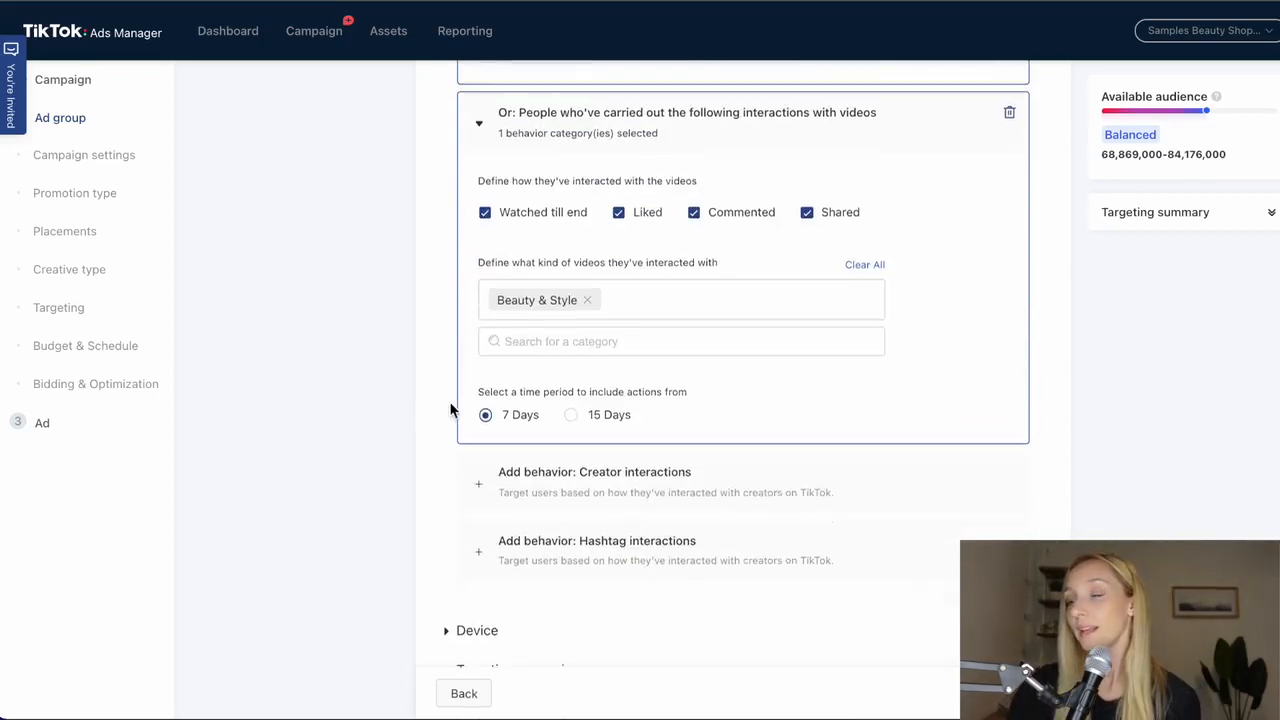
pyautogui.scroll(9, 500, 420)
pyautogui.scroll(-4, 545, 420)
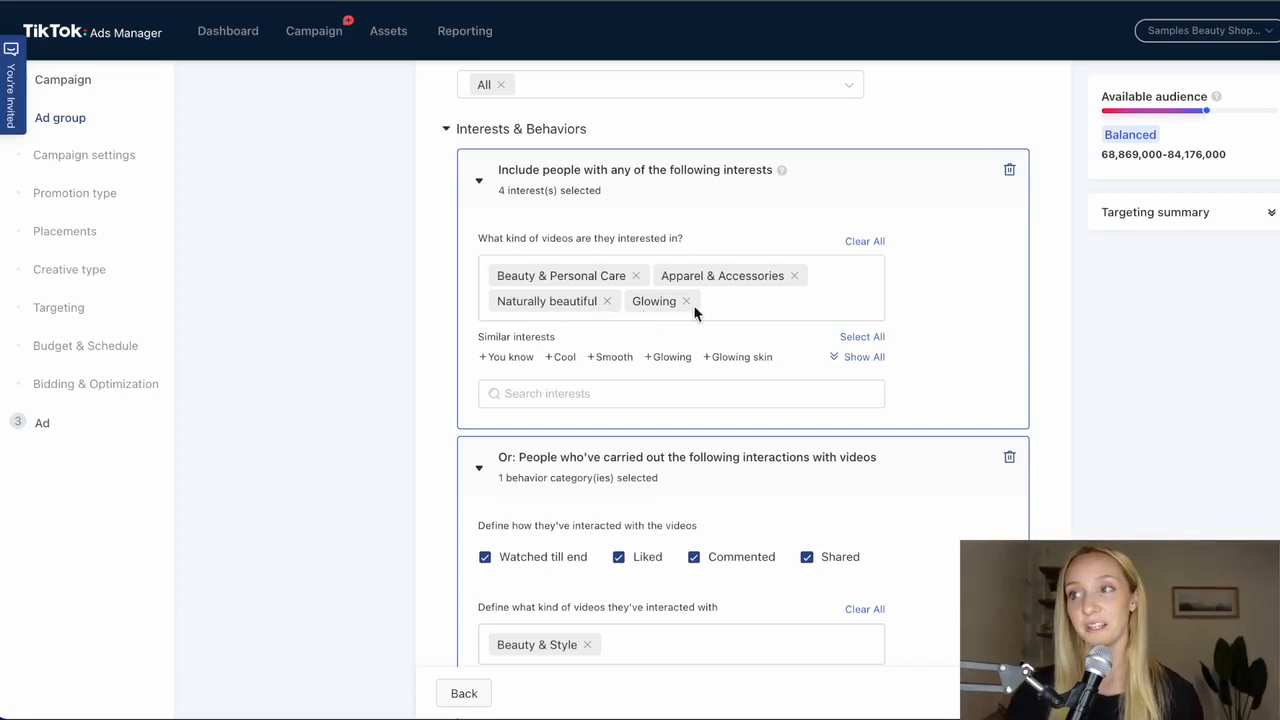
pyautogui.scroll(-5, 832, 370)
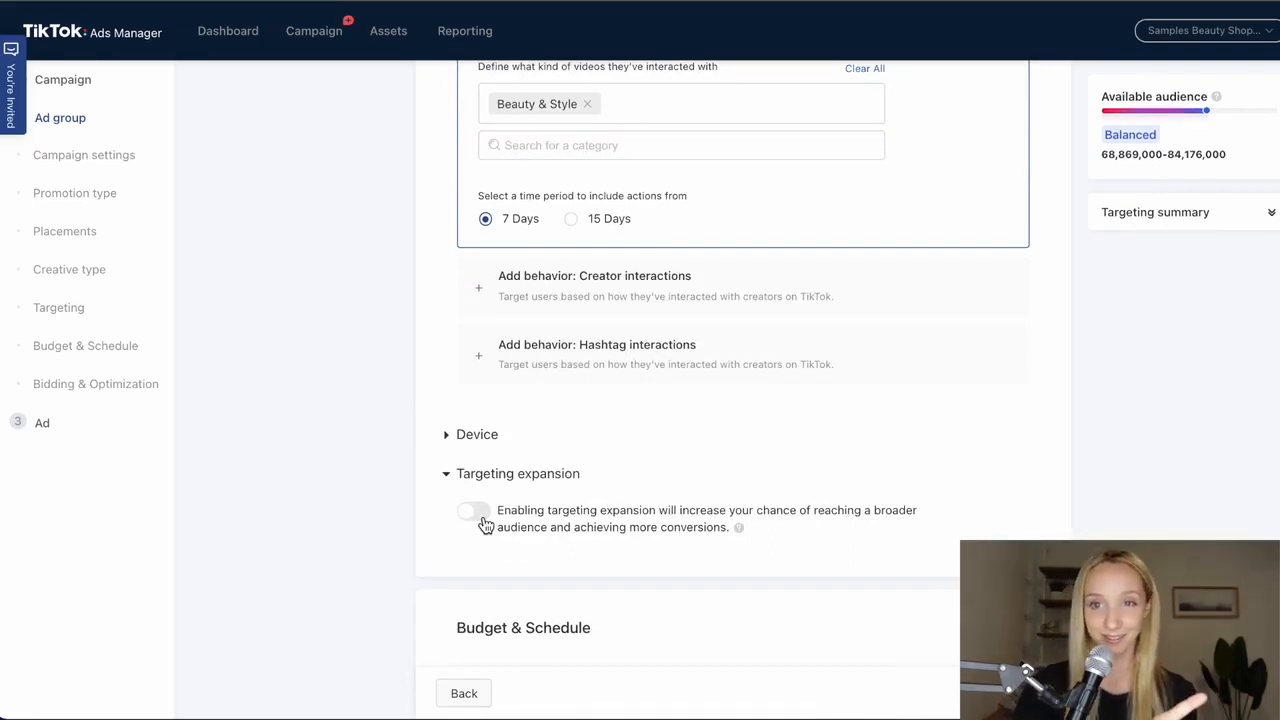
pyautogui.click(478, 513)
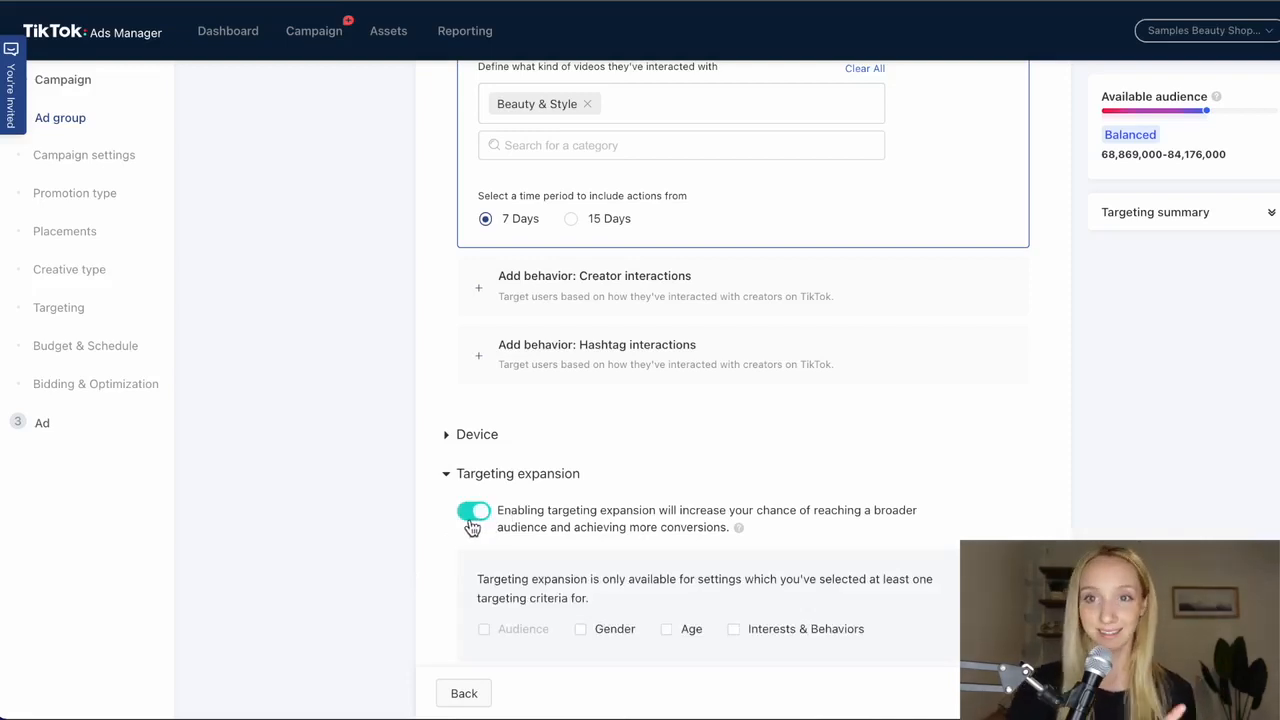
pyautogui.scroll(-3, 471, 528)
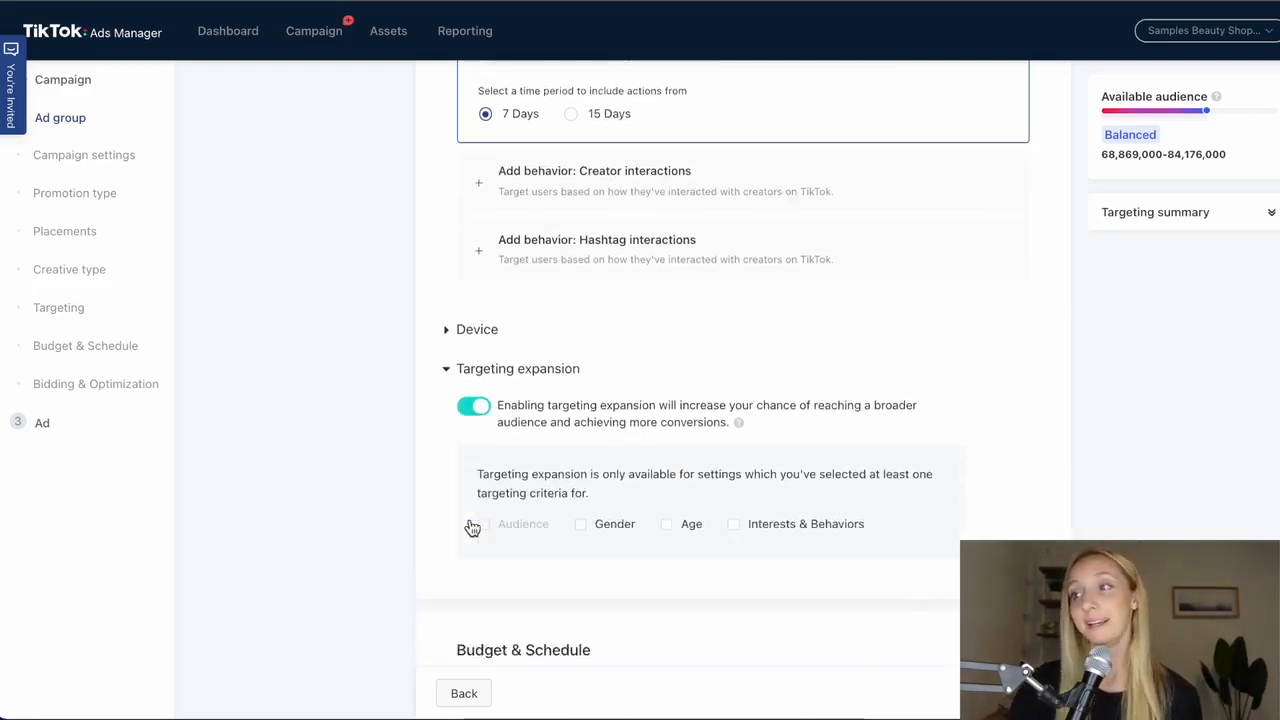
pyautogui.click(765, 473)
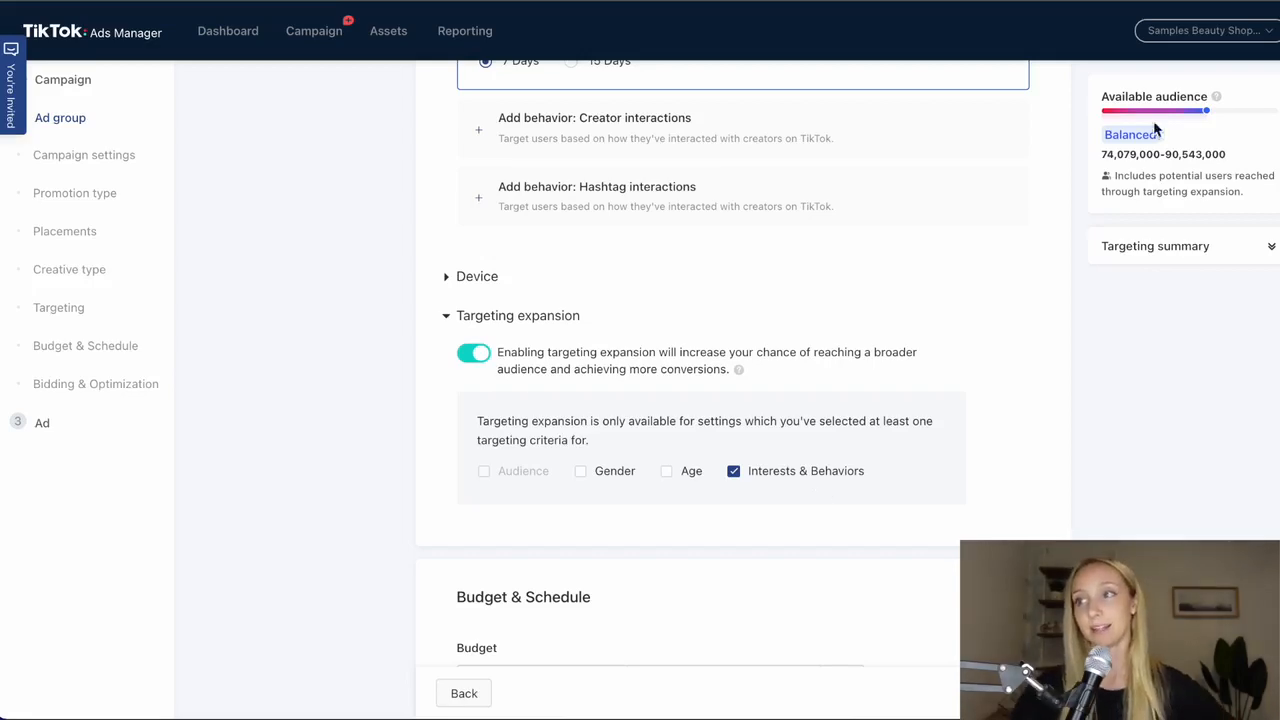
# - Review the chosen interests and check the available audience estimate that includes targeting expansion
pyautogui.scroll(10, 1054, 234)
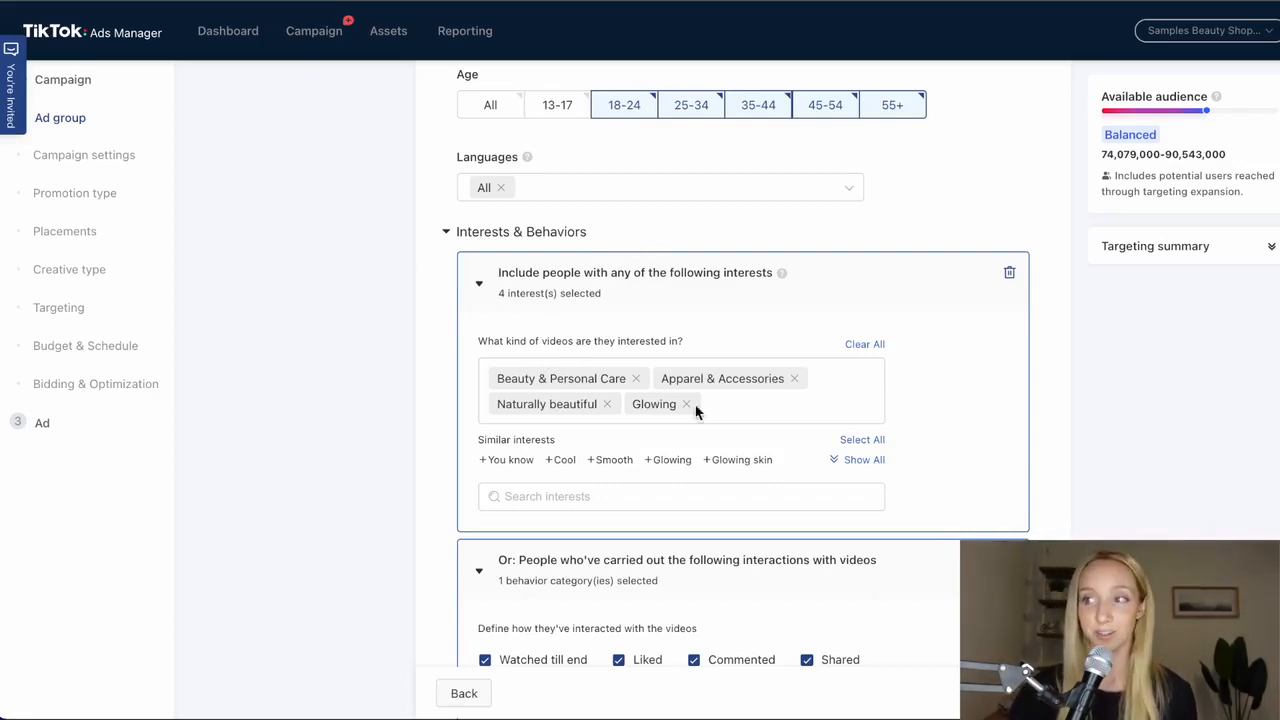
pyautogui.scroll(-6, 829, 410)
pyautogui.scroll(-3, 829, 410)
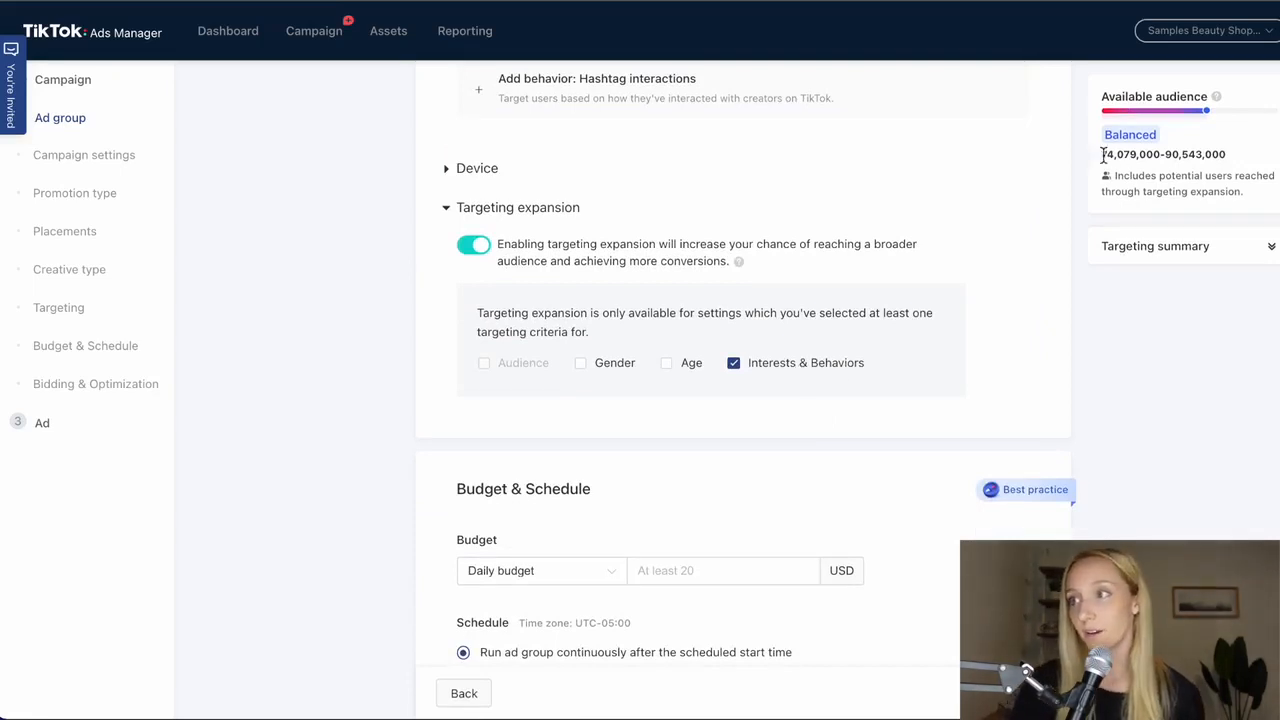
pyautogui.moveTo(1244, 157); pyautogui.dragTo(1083, 164)
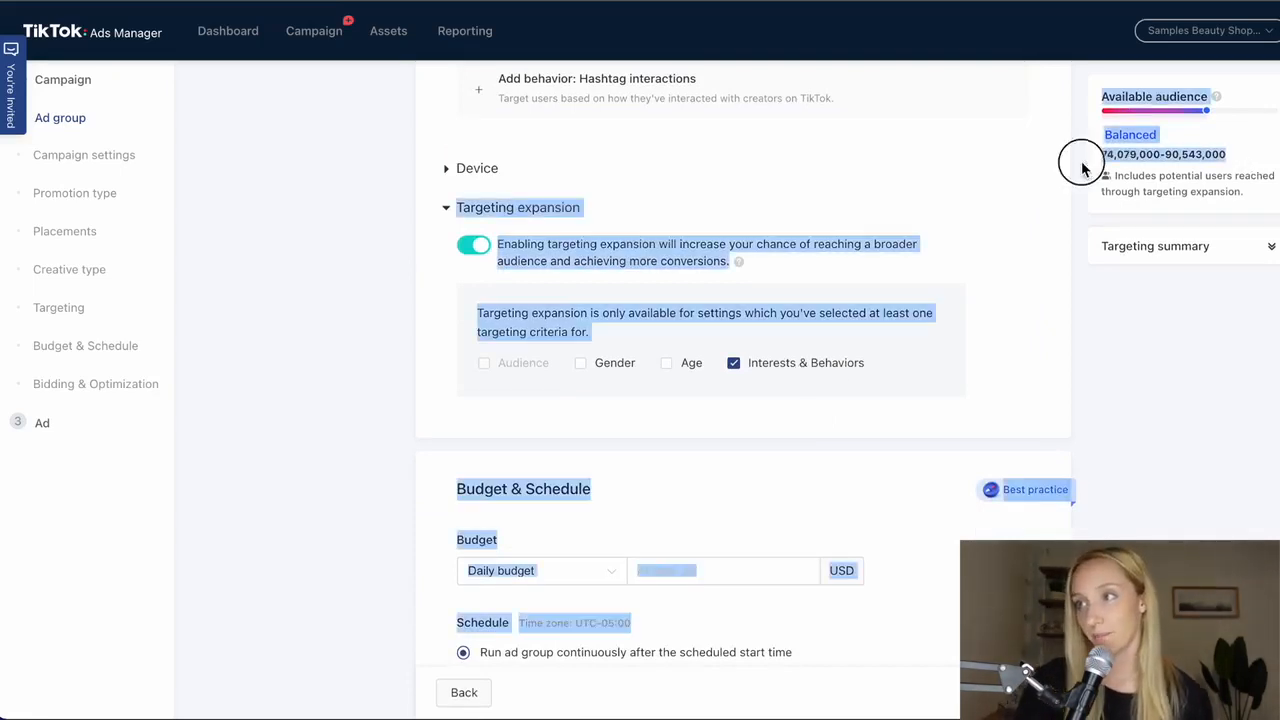
pyautogui.click(1208, 164)
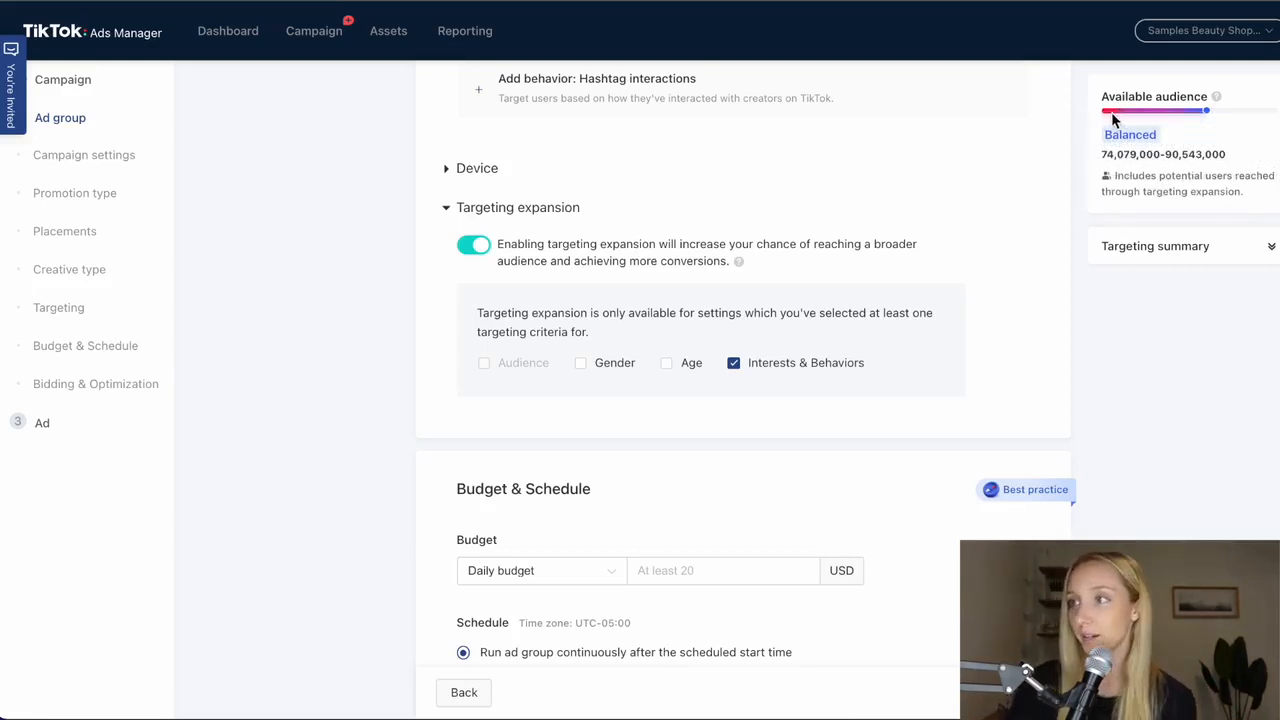
# - Set the ad group's daily budget to 30 USD
pyautogui.scroll(-1, 1105, 260)
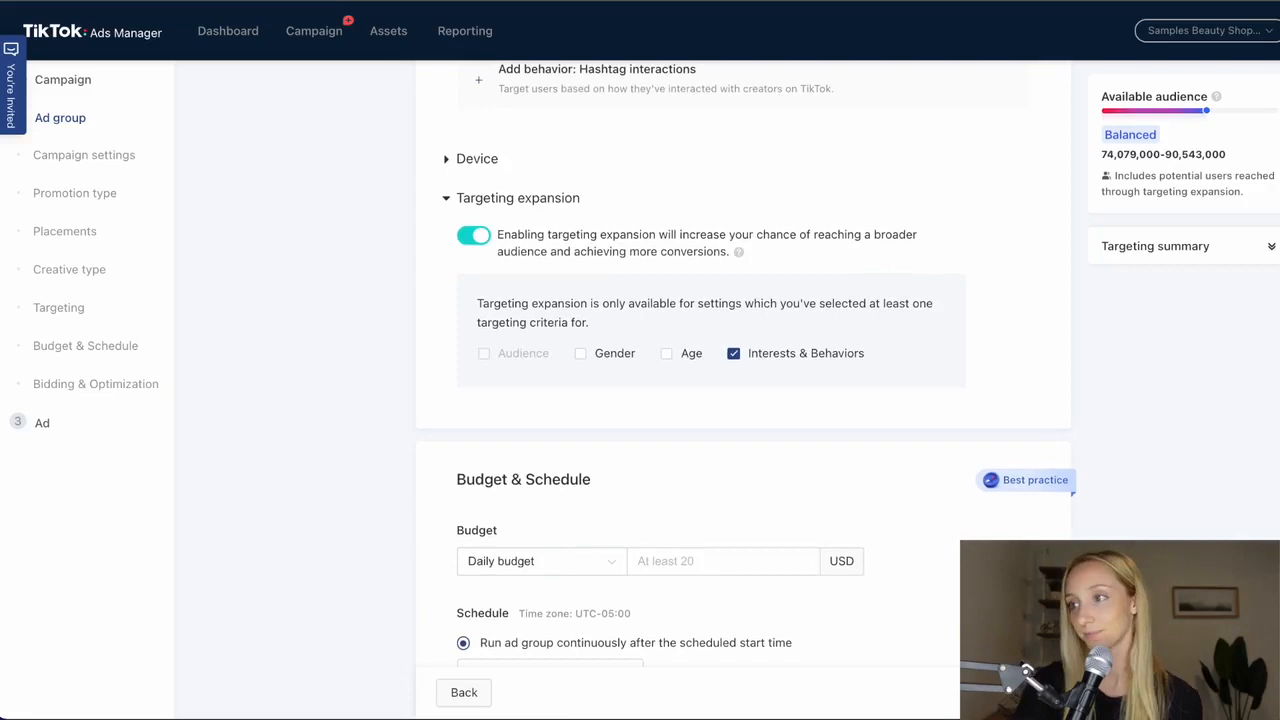
pyautogui.scroll(-3, 1250, 395)
pyautogui.click(769, 323)
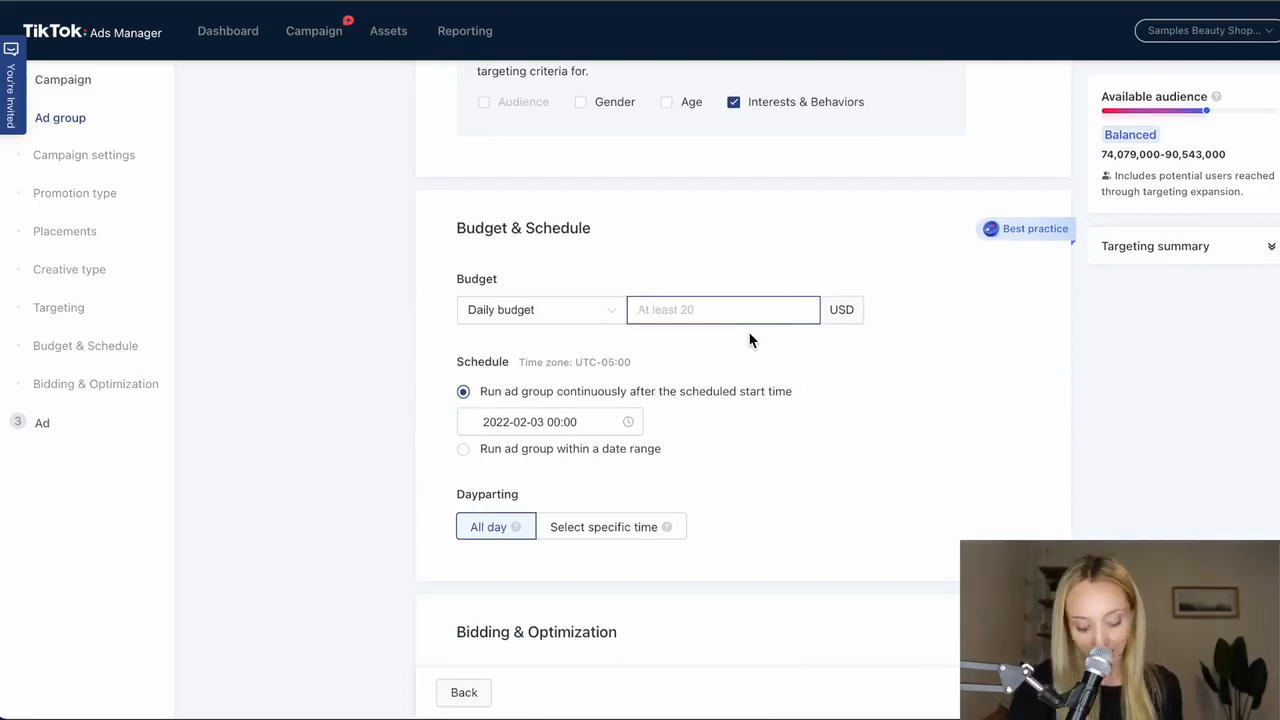
pyautogui.write('30')
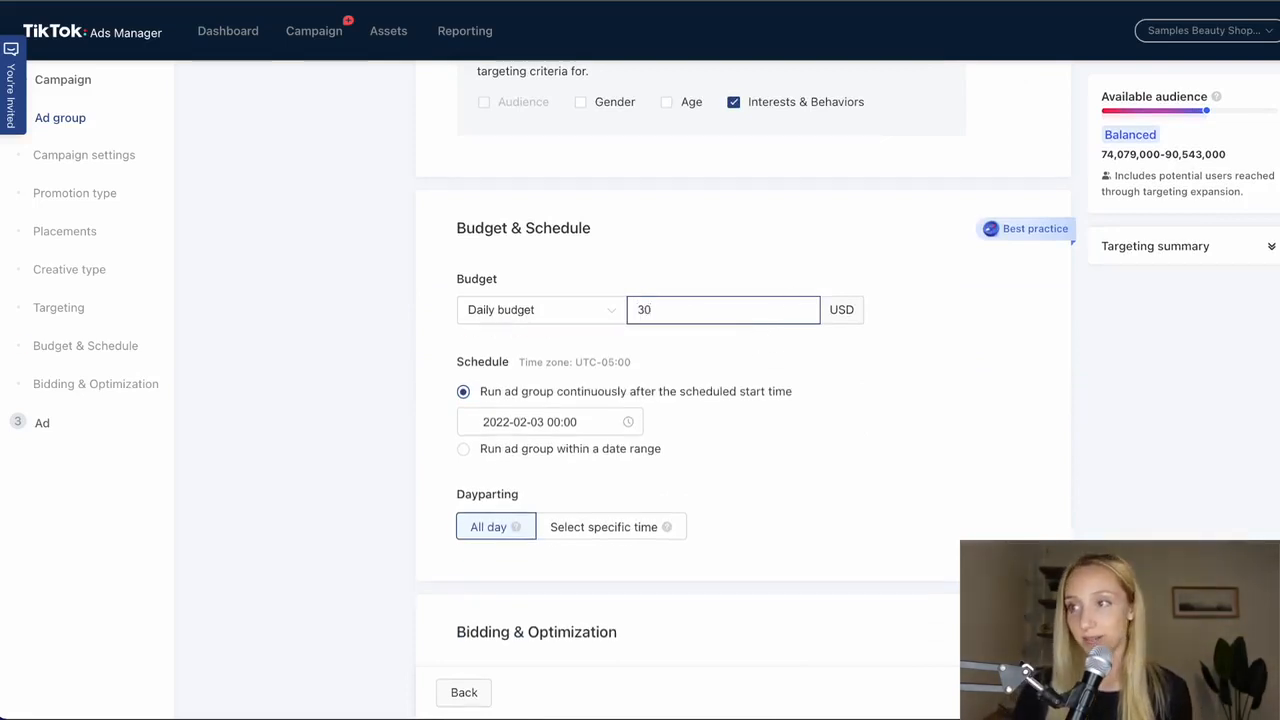
pyautogui.write('0')
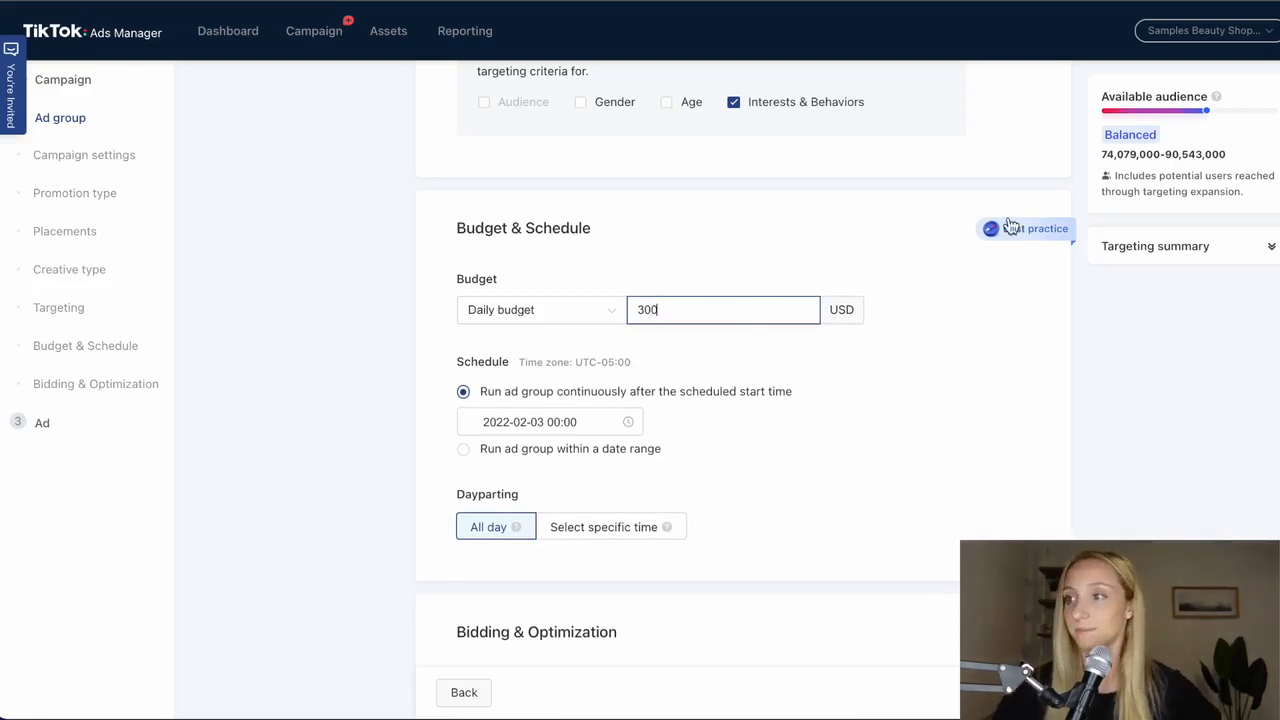
# - Set the ad group's daily budget to 300 USD
pyautogui.click(1022, 393)
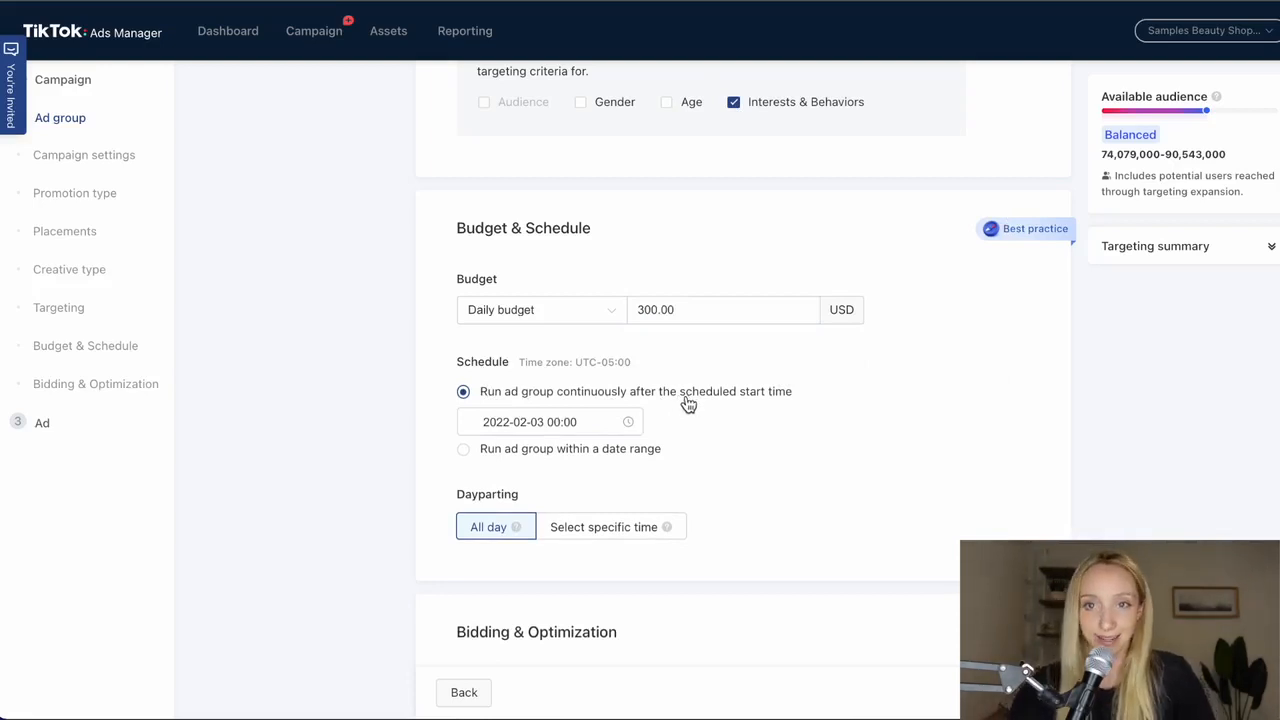
# - Look at the specific-time dayparting grid for the ad group, and return dayparting to All day
pyautogui.scroll(-2, 688, 403)
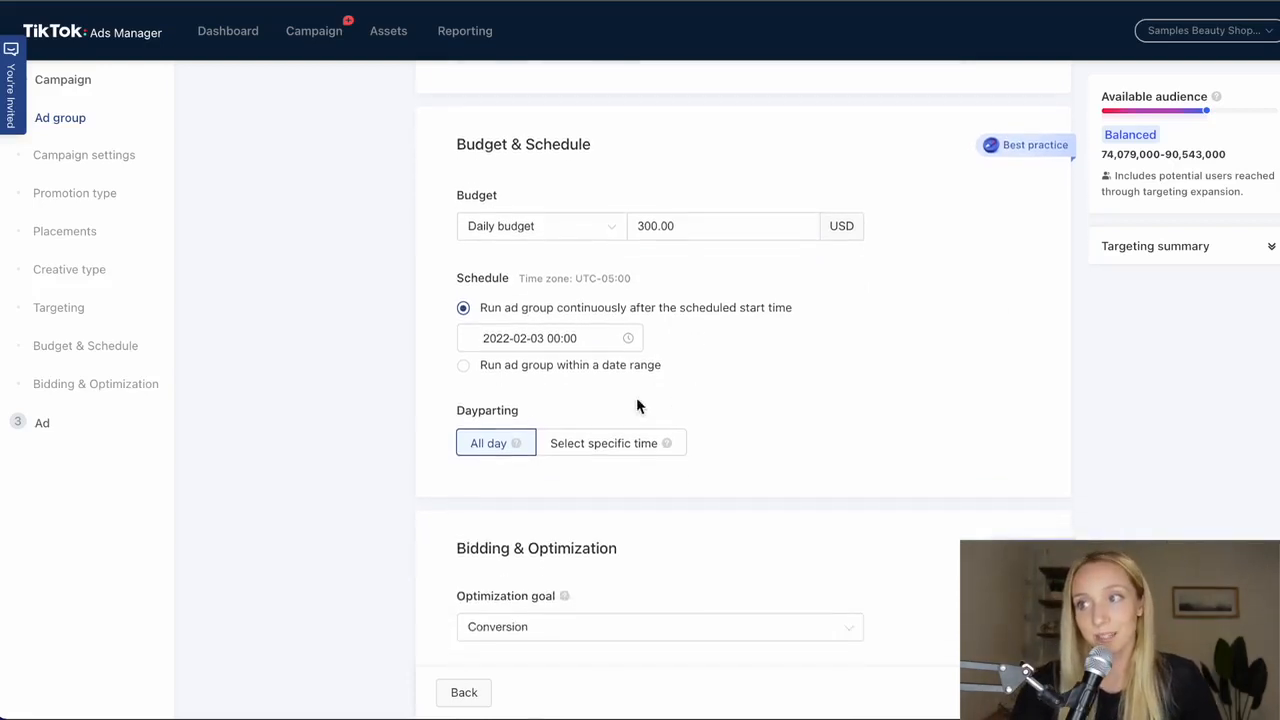
pyautogui.scroll(-1, 566, 444)
pyautogui.click(567, 441)
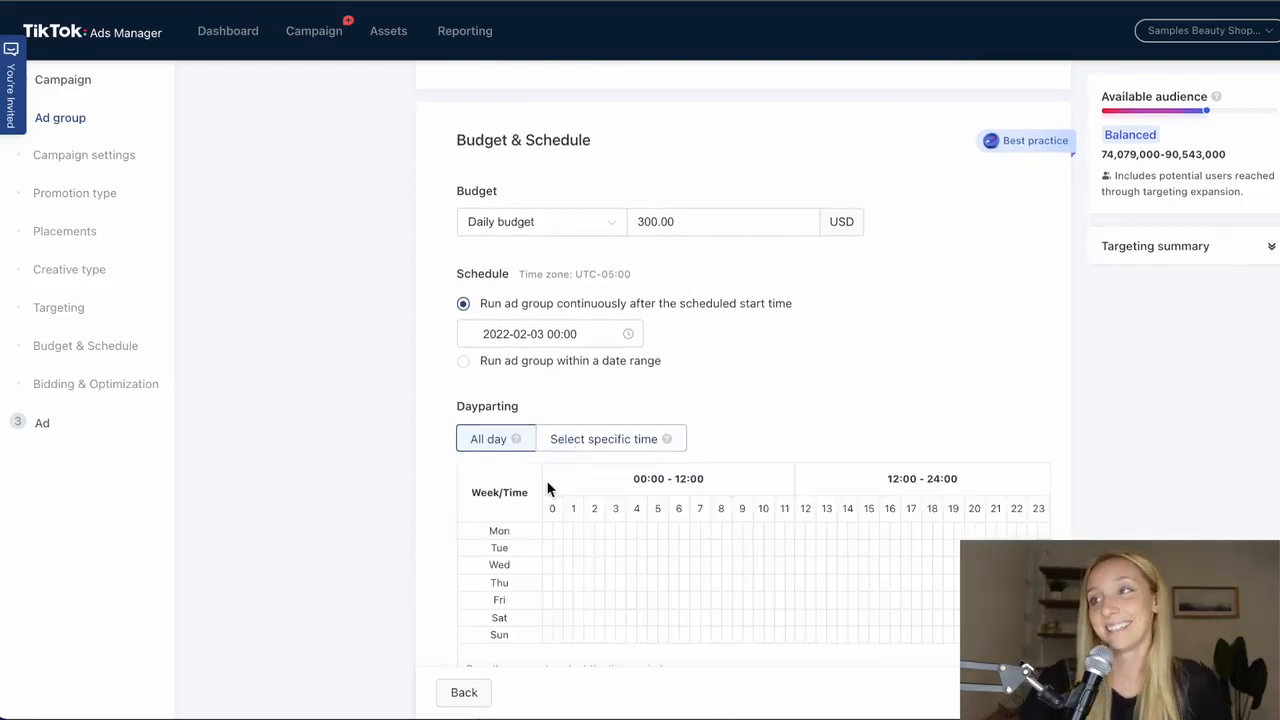
pyautogui.scroll(-2, 560, 485)
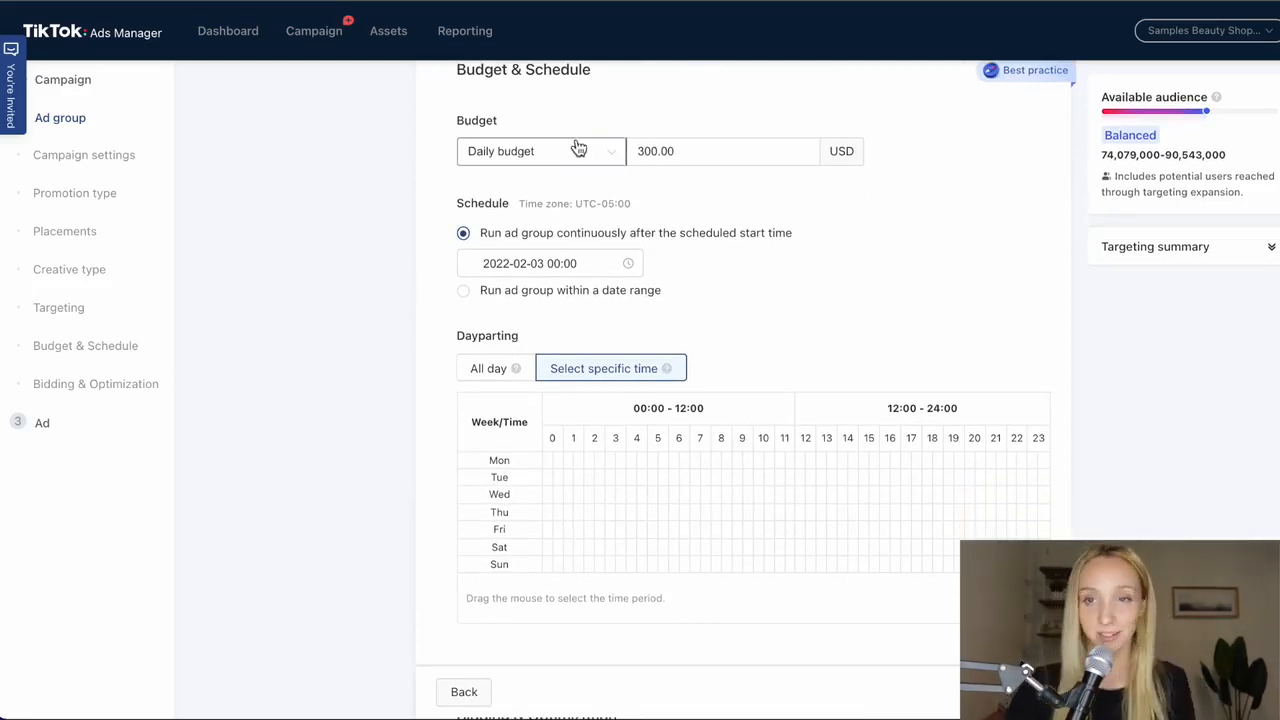
pyautogui.click(492, 370)
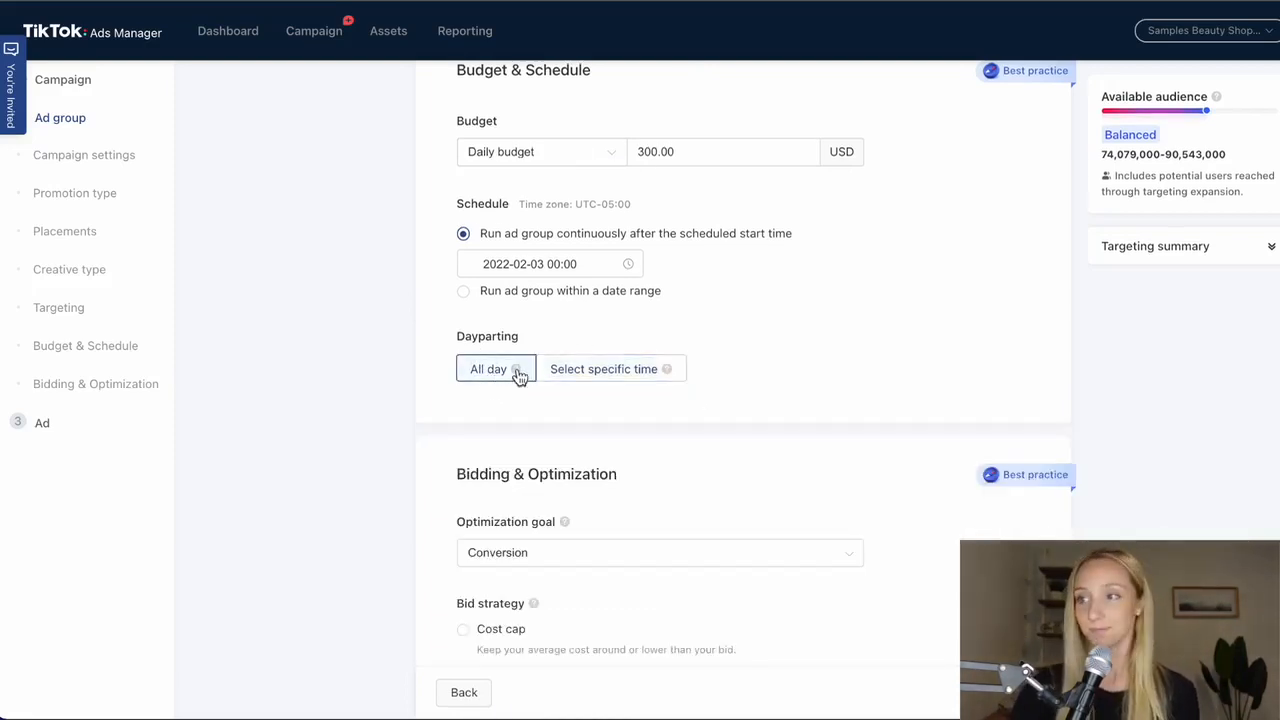
# - Expand the advanced bidding settings and choose Conversion as the ad group's optimization goal
pyautogui.scroll(-3, 570, 378)
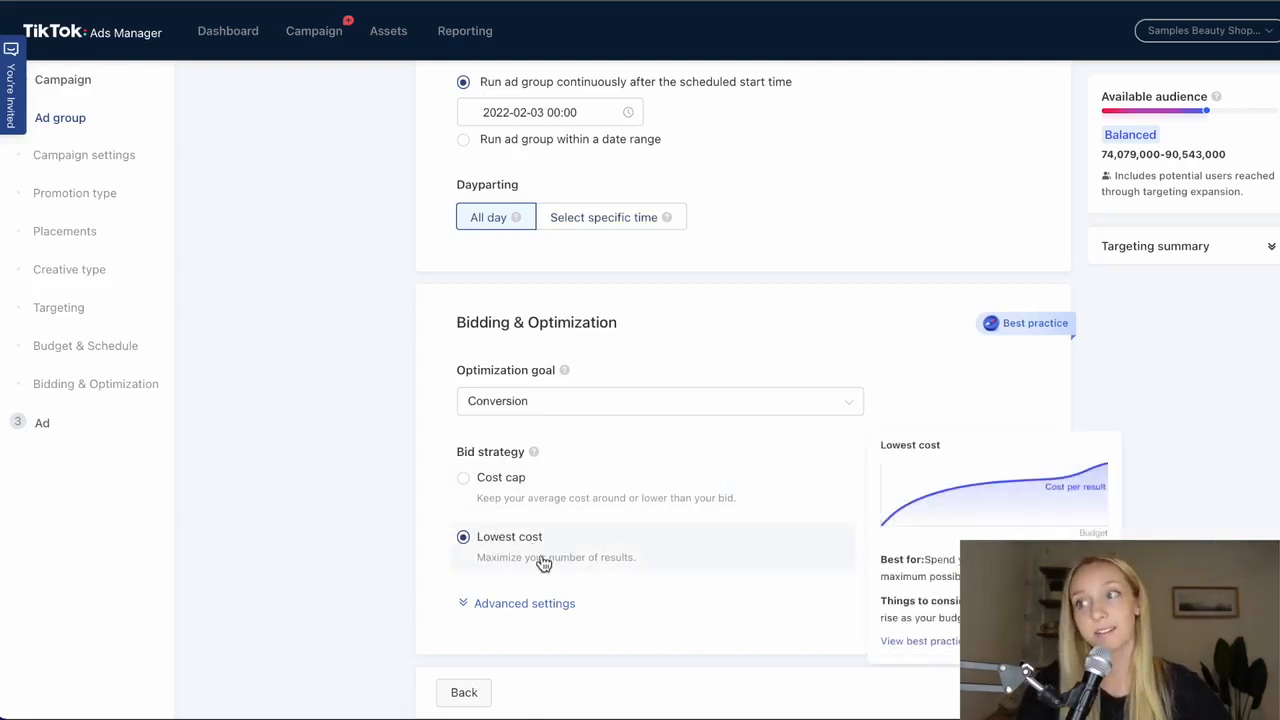
pyautogui.click(524, 604)
pyautogui.scroll(-3, 314, 449)
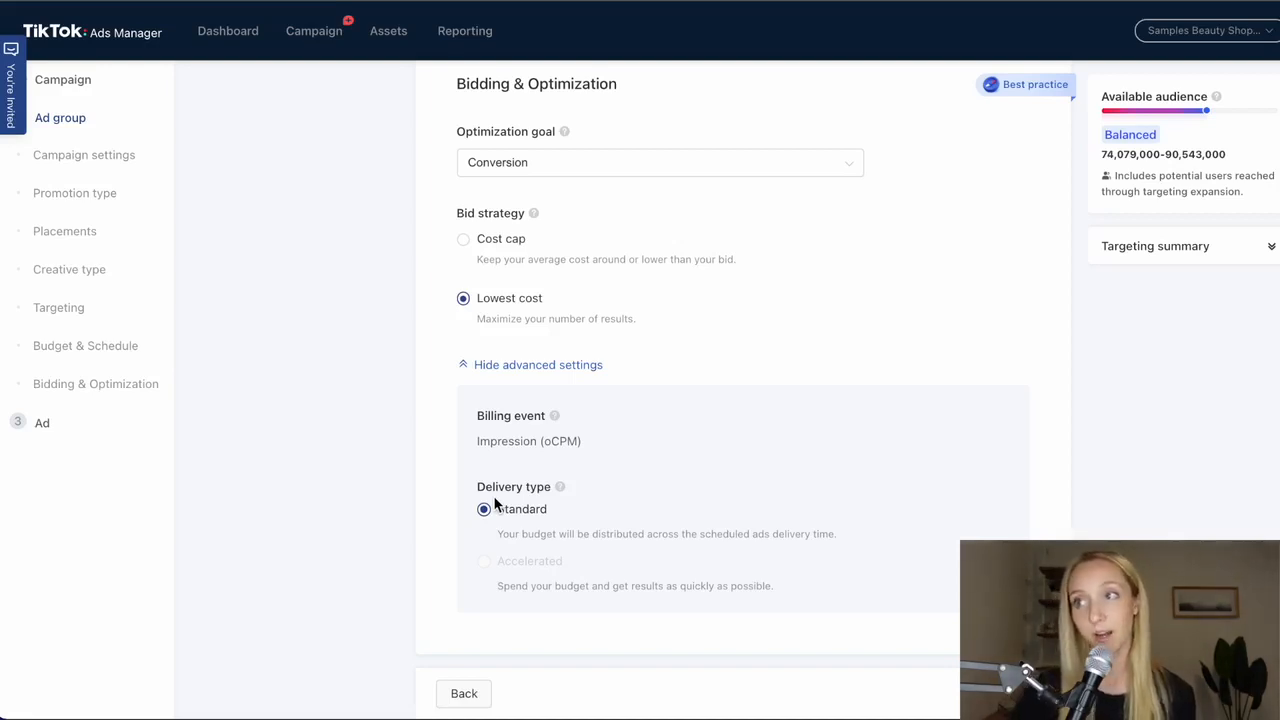
pyautogui.click(612, 162)
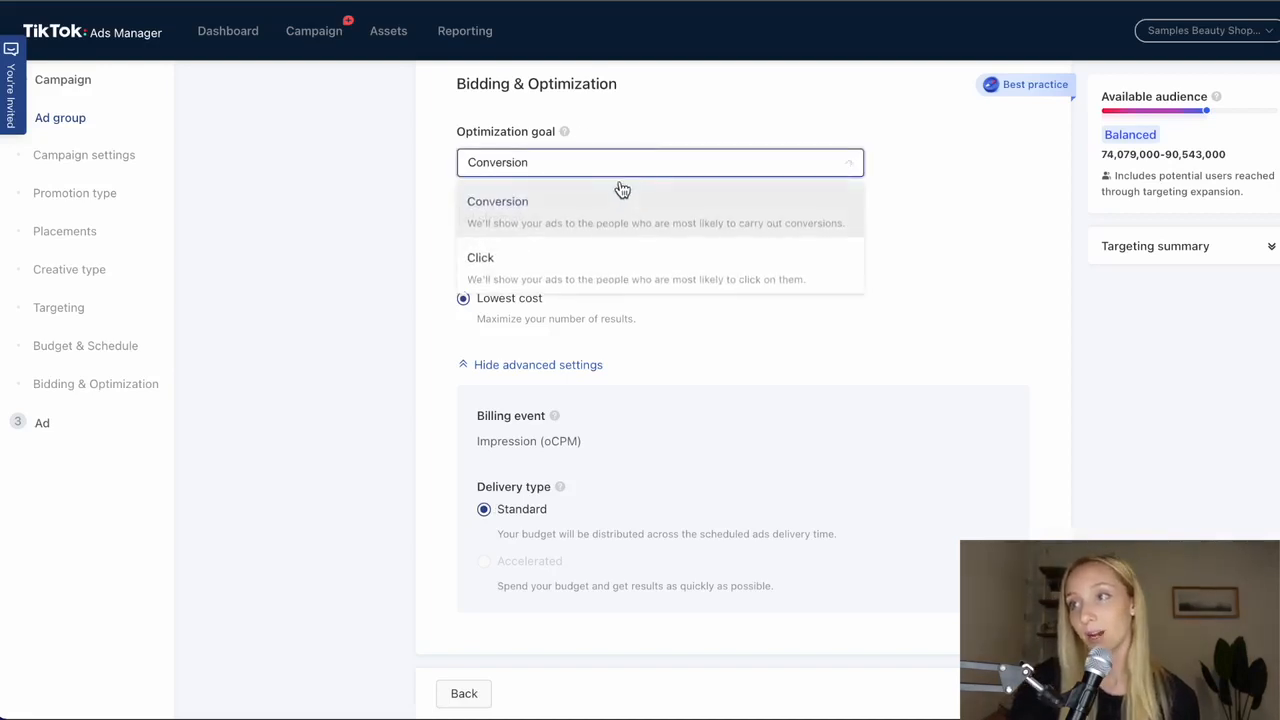
pyautogui.click(580, 222)
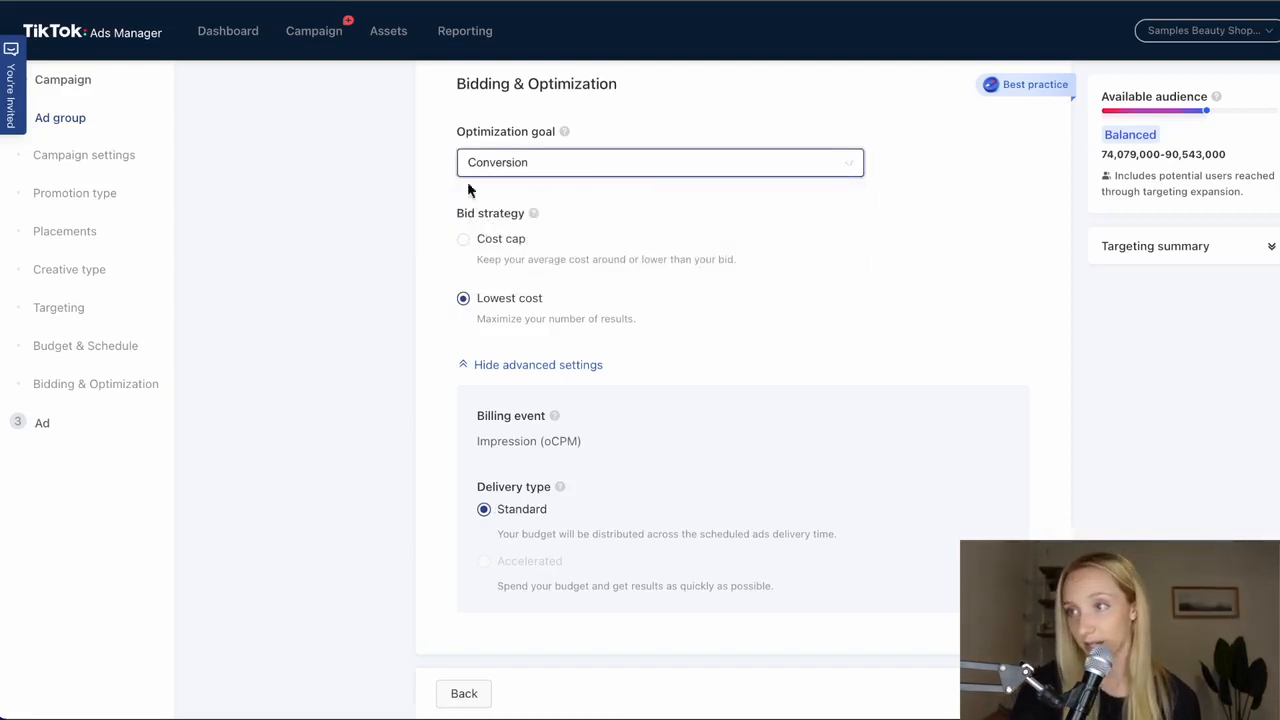
pyautogui.moveTo(466, 320)
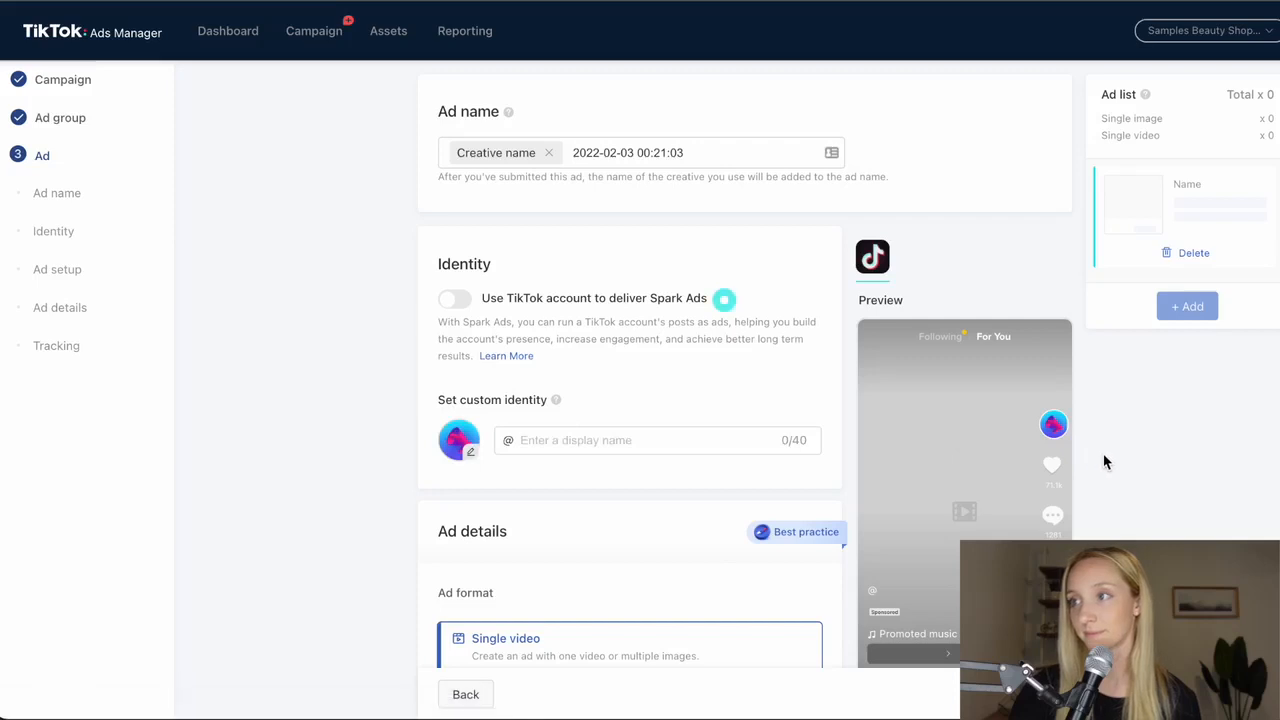
# - Replace the date and time in the ad name with "2/2 - Try On Haul", keeping the creative name tag
pyautogui.scroll(-1, 1134, 457)
pyautogui.scroll(1, 1131, 451)
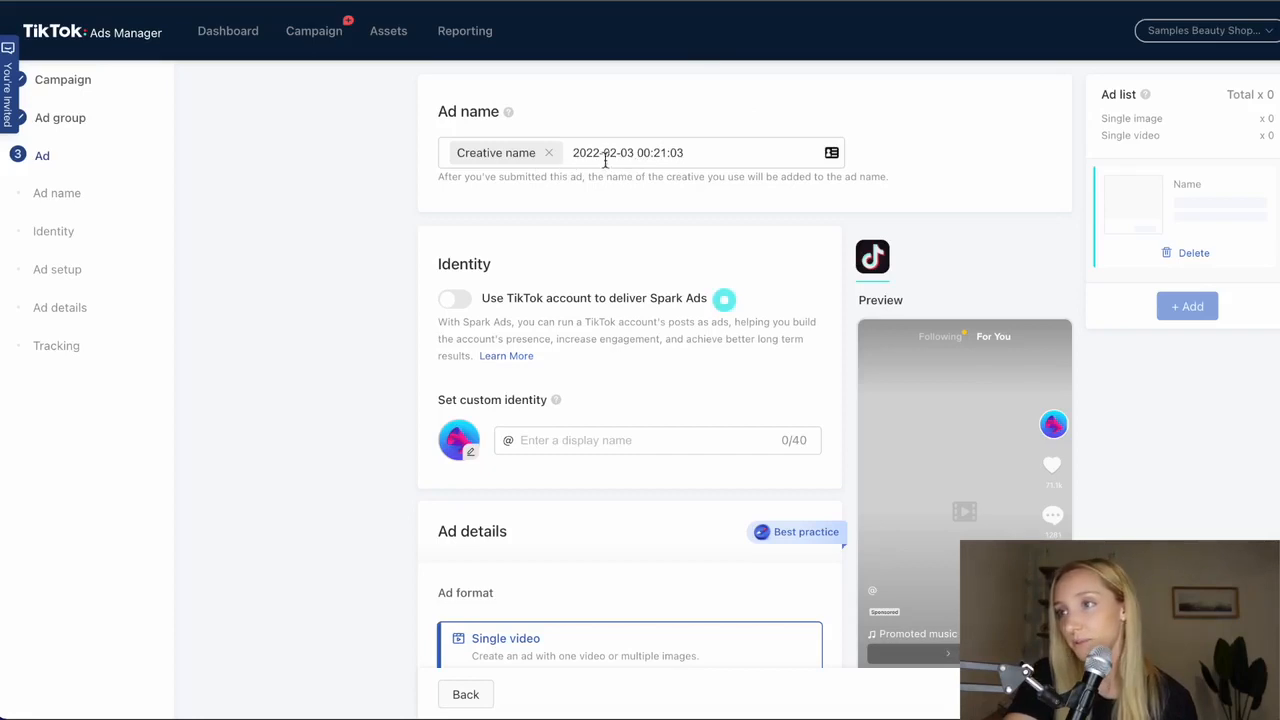
pyautogui.click(656, 154)
pyautogui.tripleClick(656, 154)
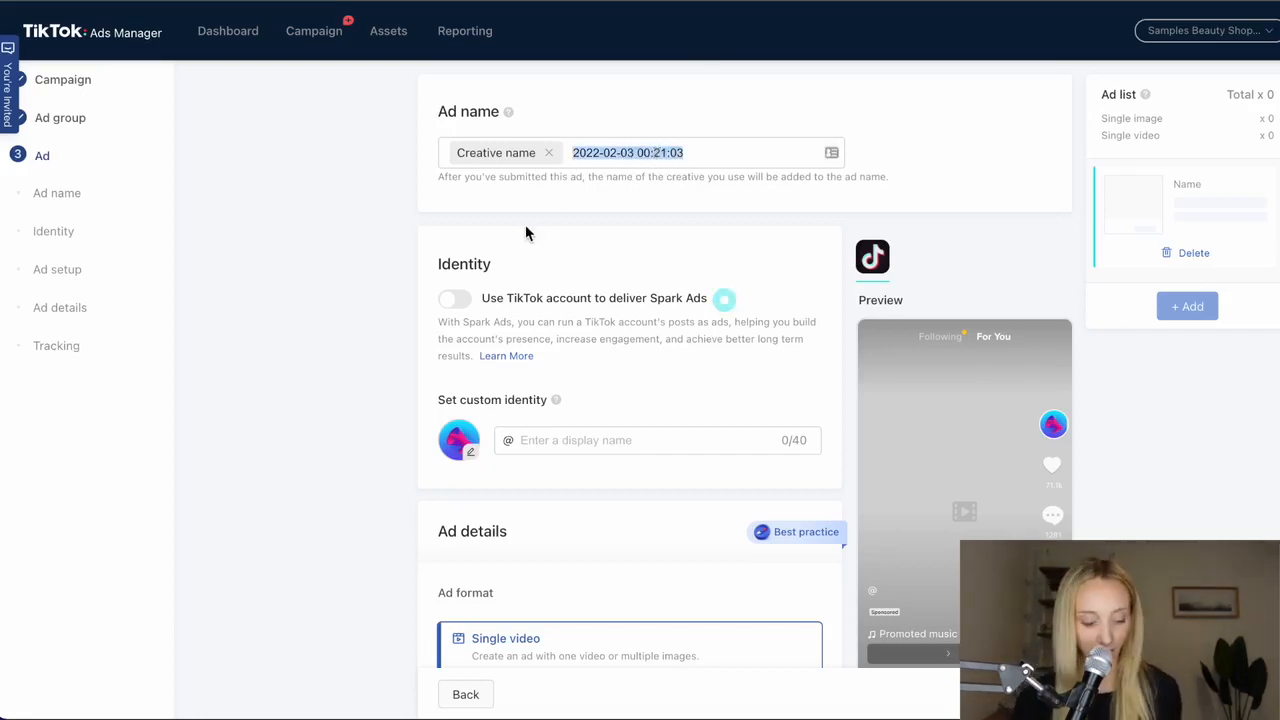
pyautogui.write('2/2 -')
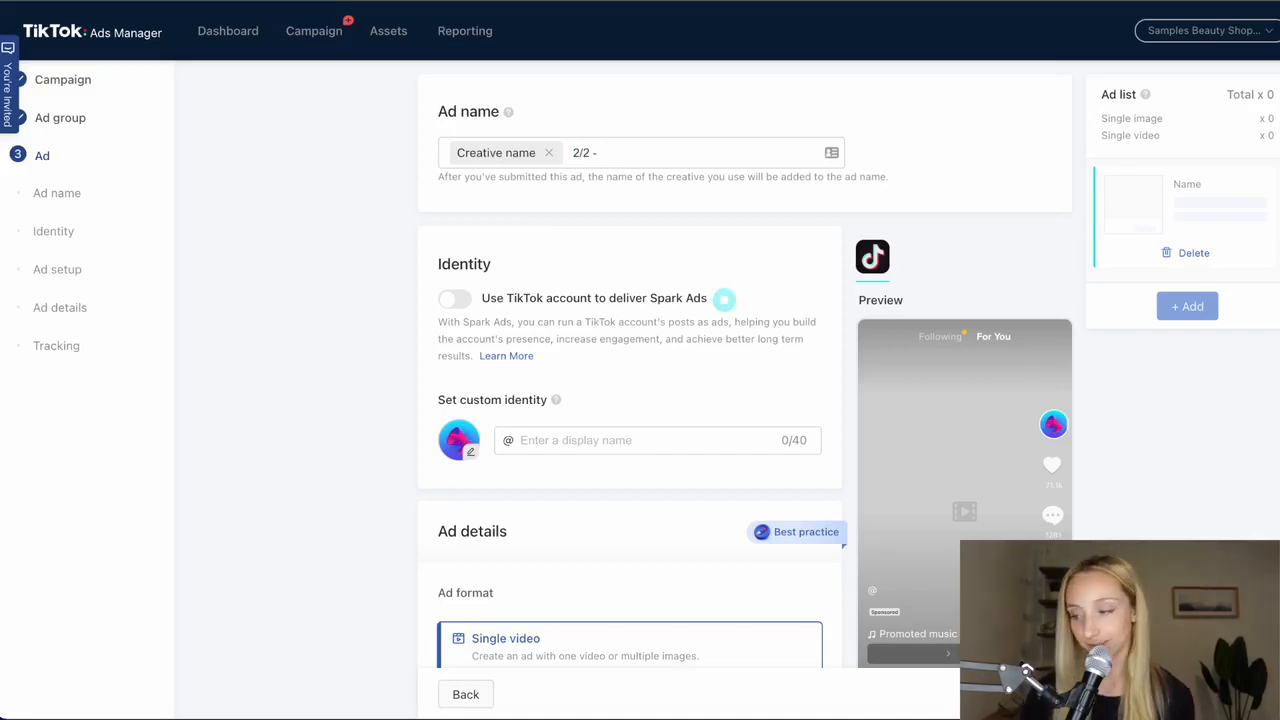
pyautogui.write(' Try In')
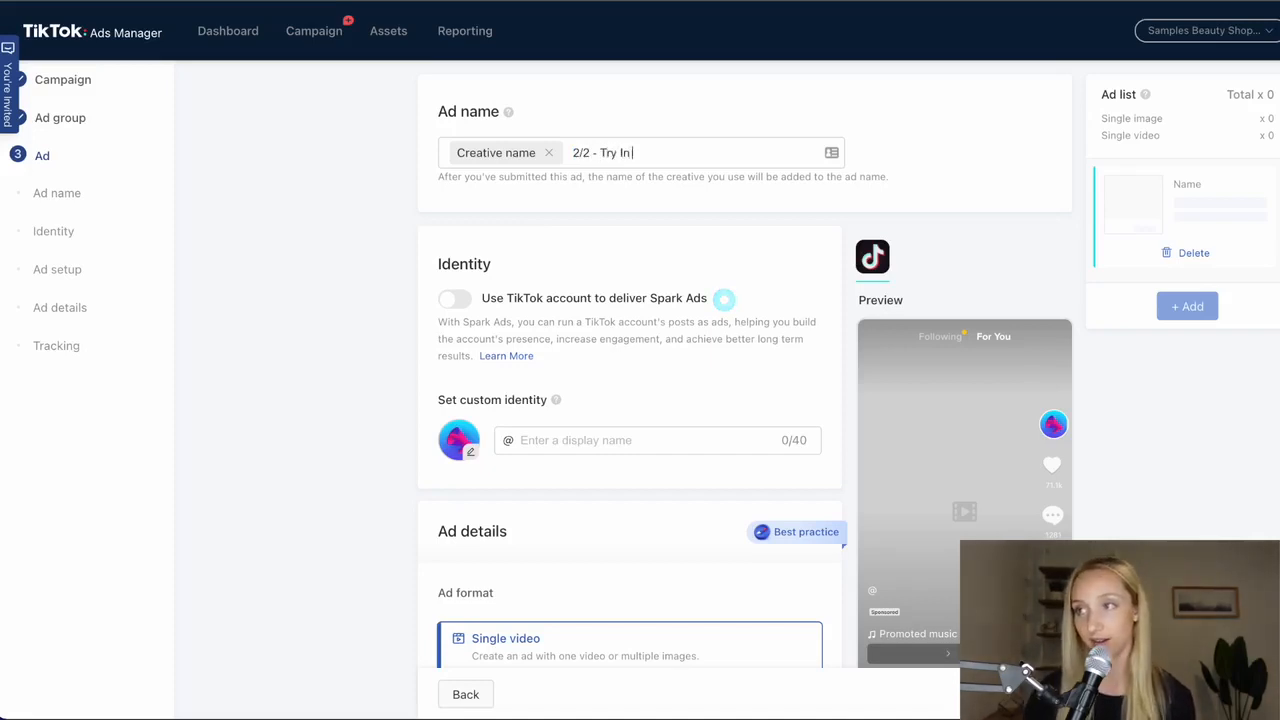
pyautogui.press('BackSpace')
pyautogui.press('BackSpace')
pyautogui.write('On Haul')
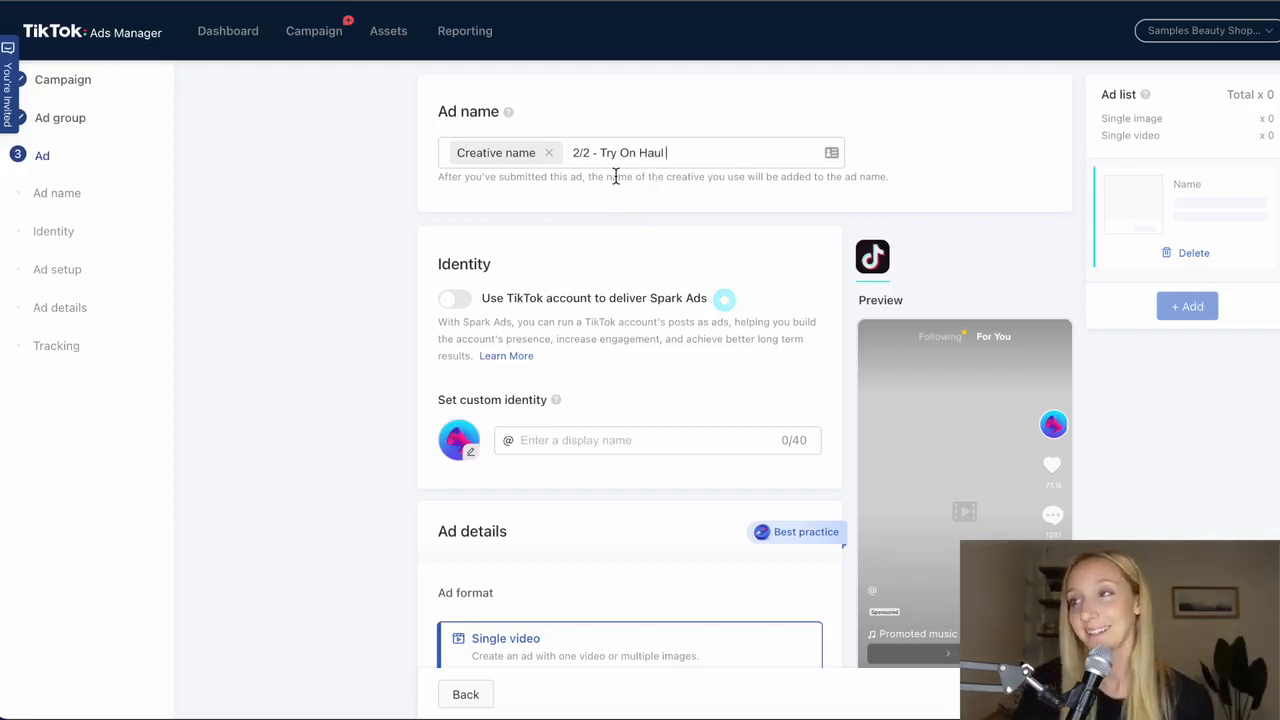
# - Set the ad's custom identity display name to SavannahsLeggings, leaving the profile image as it is
pyautogui.scroll(-1, 694, 256)
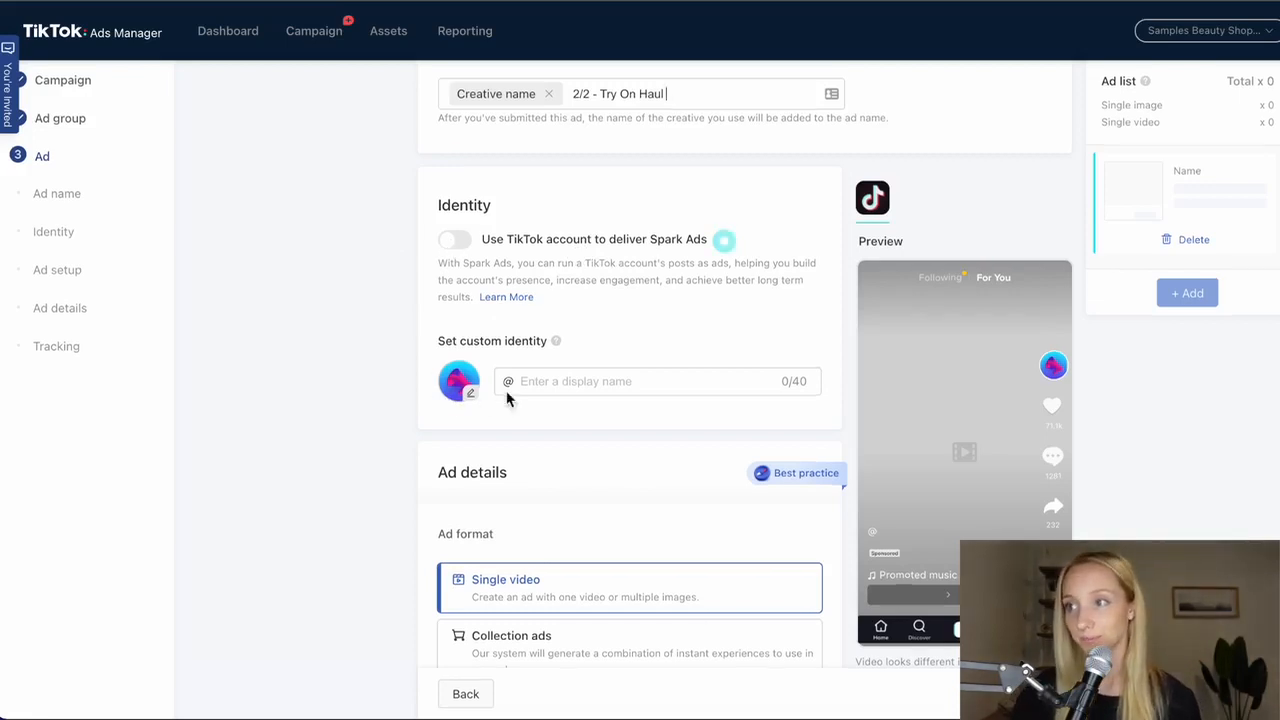
pyautogui.click(540, 380)
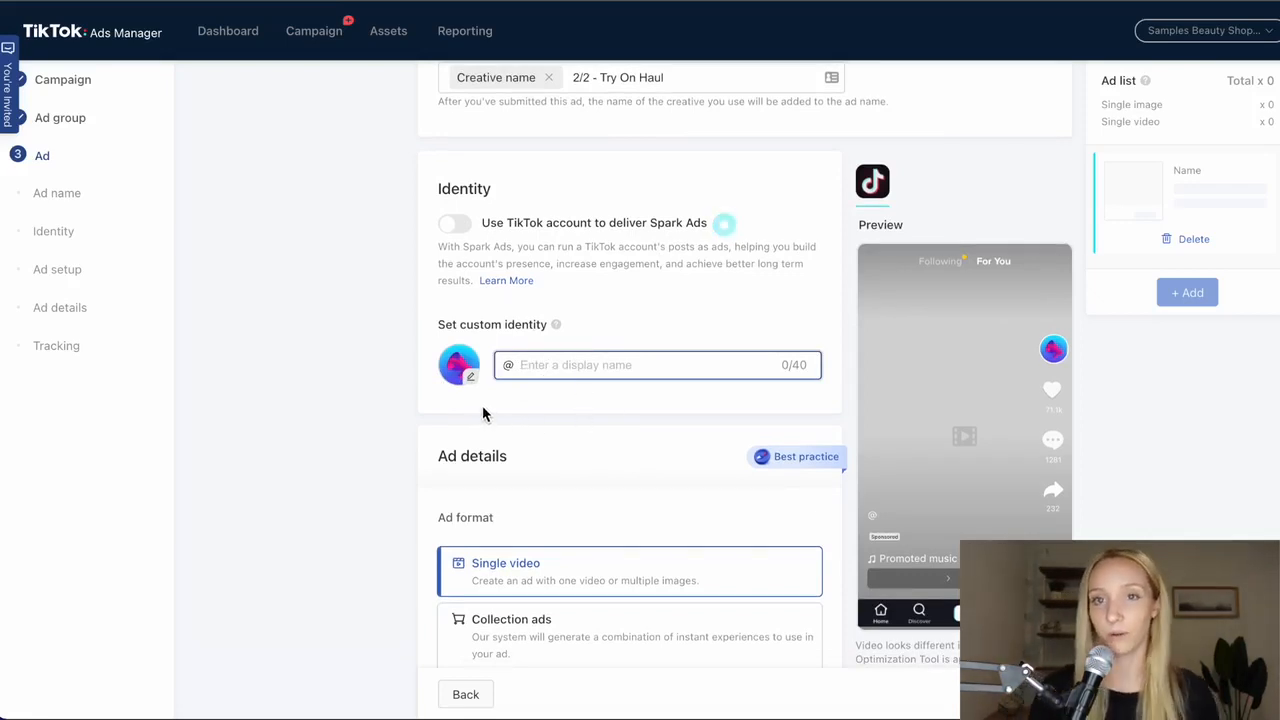
pyautogui.click(461, 384)
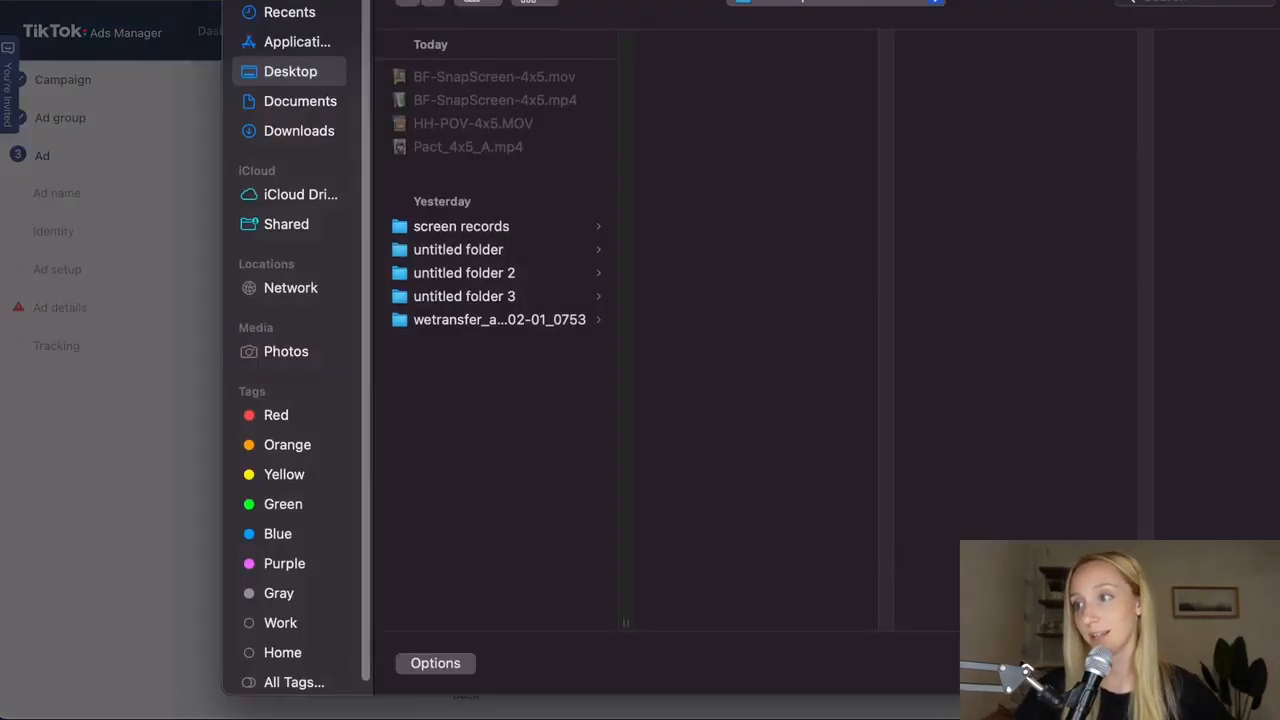
pyautogui.press('Escape')
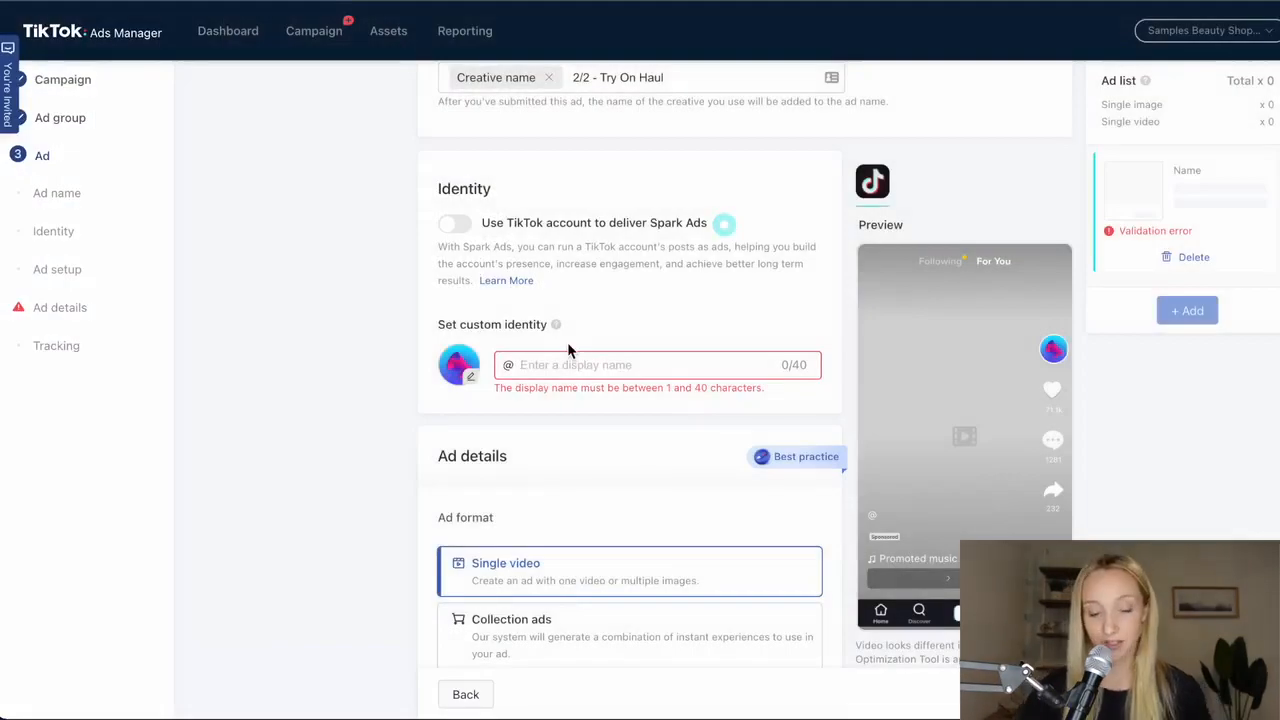
pyautogui.write('SavannahsLeggings')
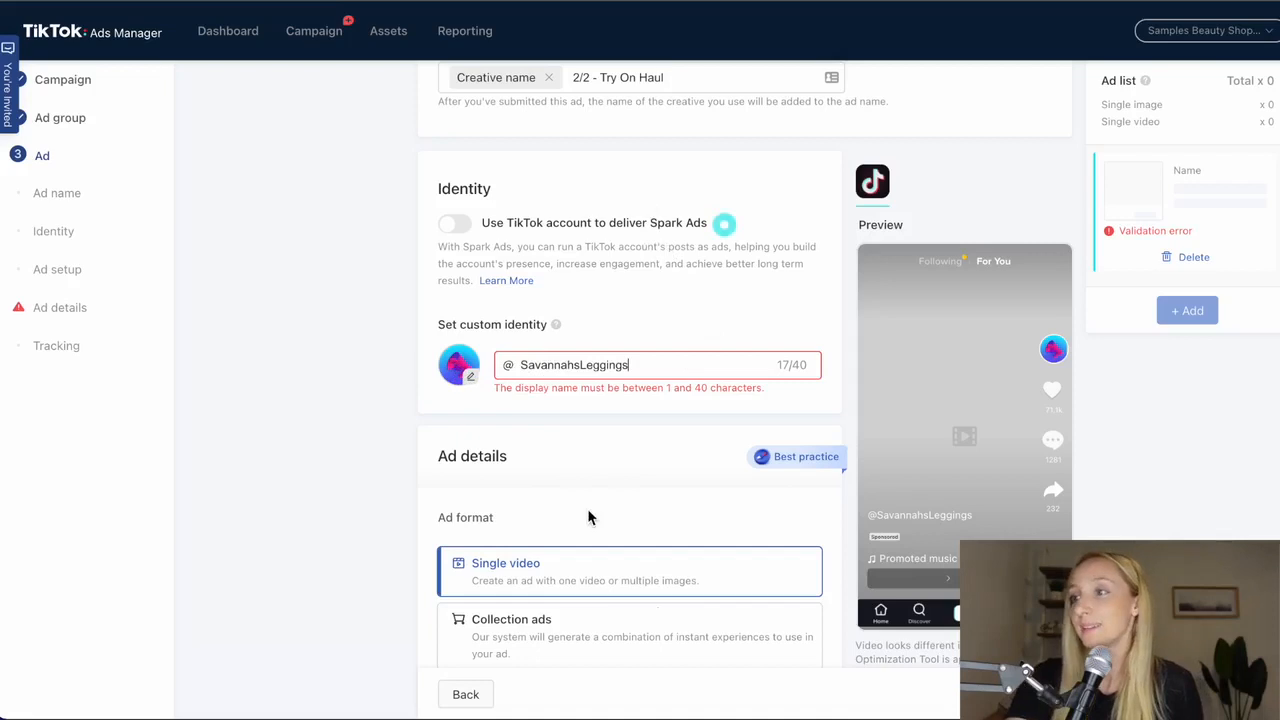
# - Review the Single video and Collection ads formats and the options for supplying the ad's video
pyautogui.scroll(-3, 587, 508)
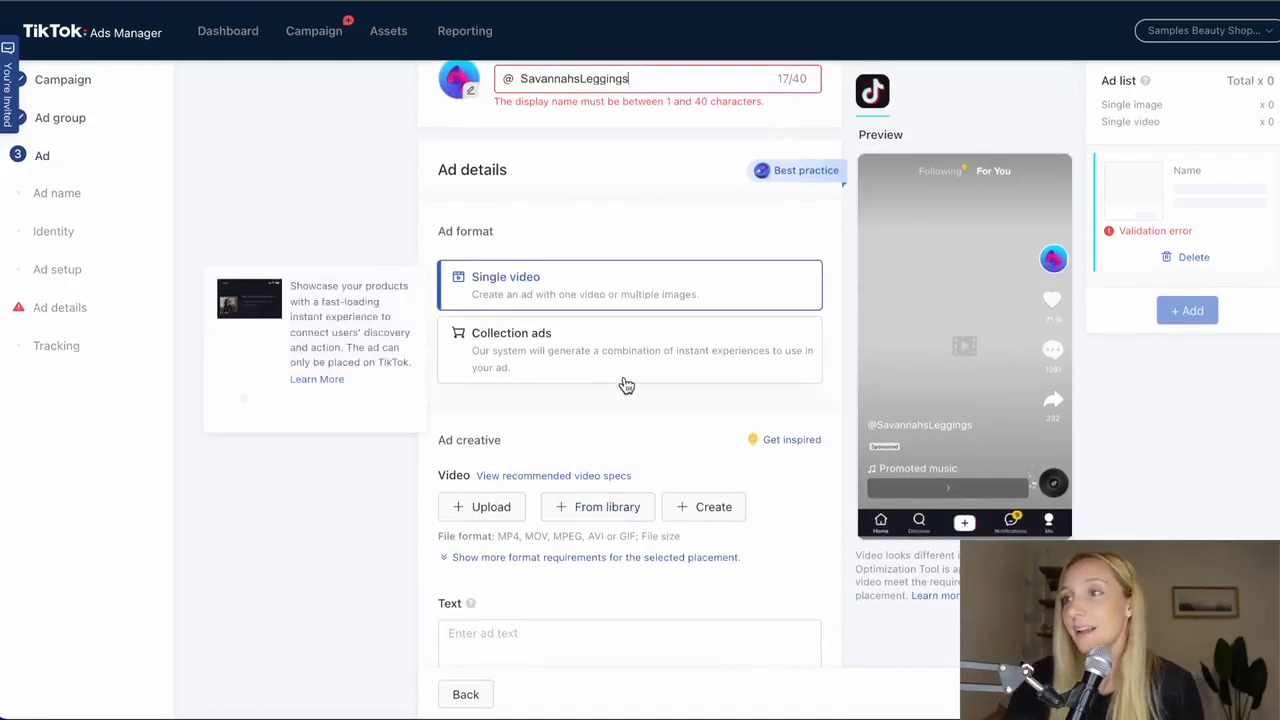
pyautogui.moveTo(586, 369)
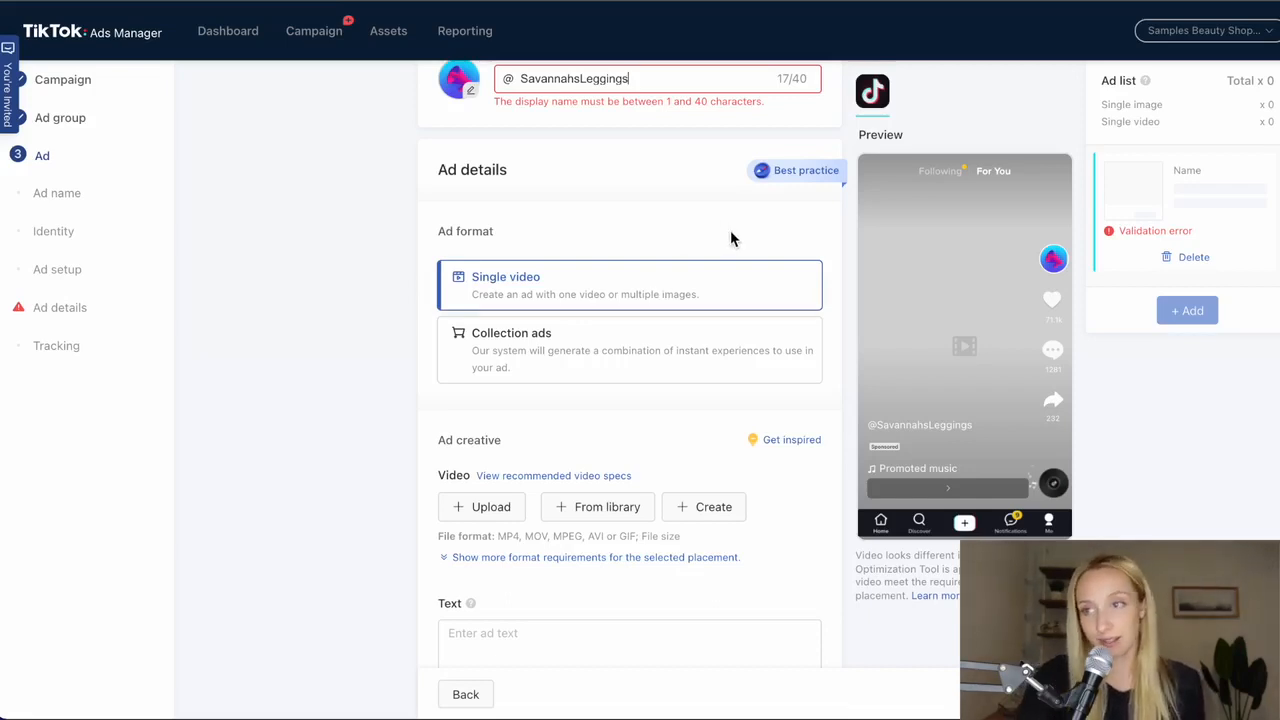
pyautogui.moveTo(622, 331)
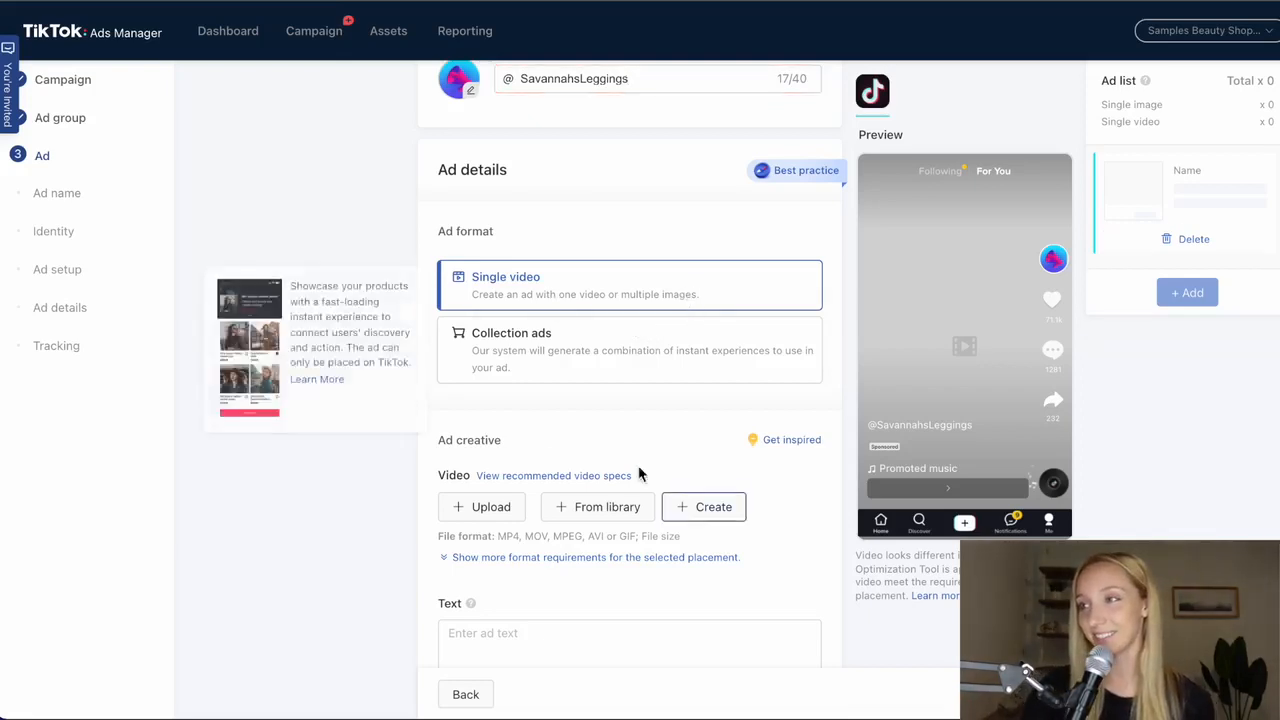
pyautogui.scroll(-5, 535, 449)
pyautogui.scroll(3, 552, 434)
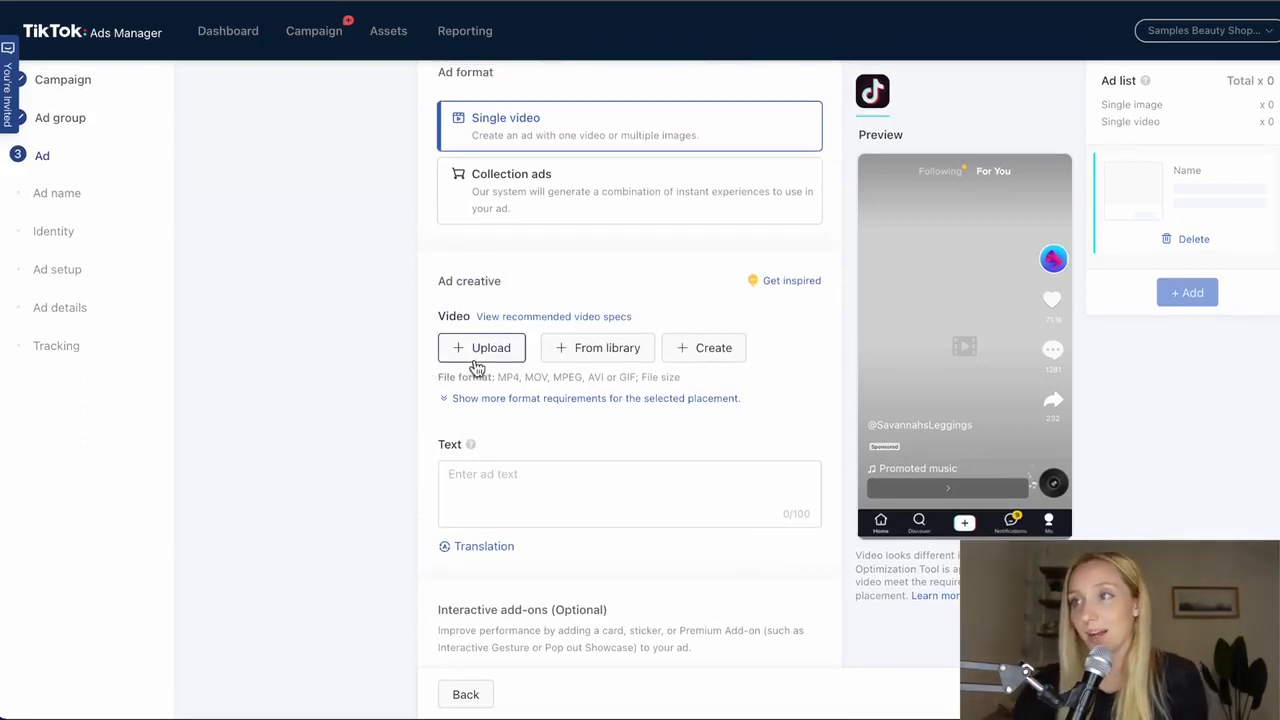
pyautogui.moveTo(386, 38)
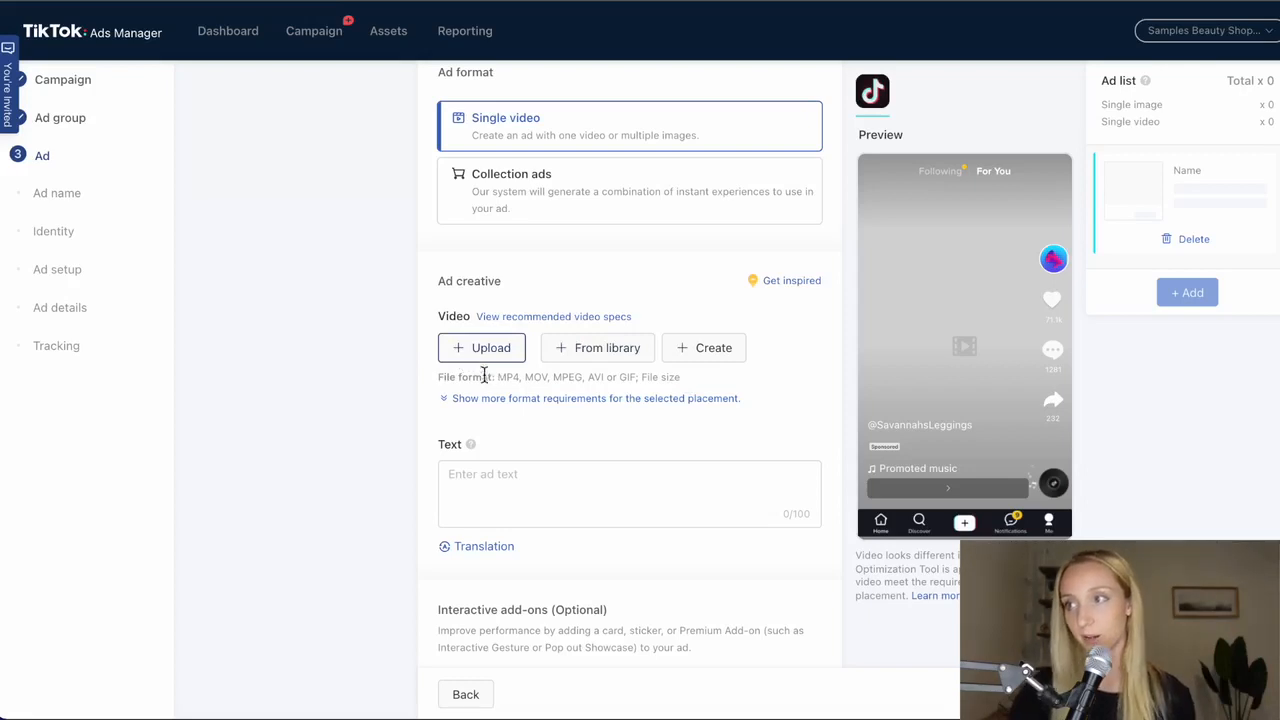
# - Enter "Buy These Leggings They Are So Comfortable And" as the ad text
pyautogui.click(603, 494)
pyautogui.scroll(-2, 600, 495)
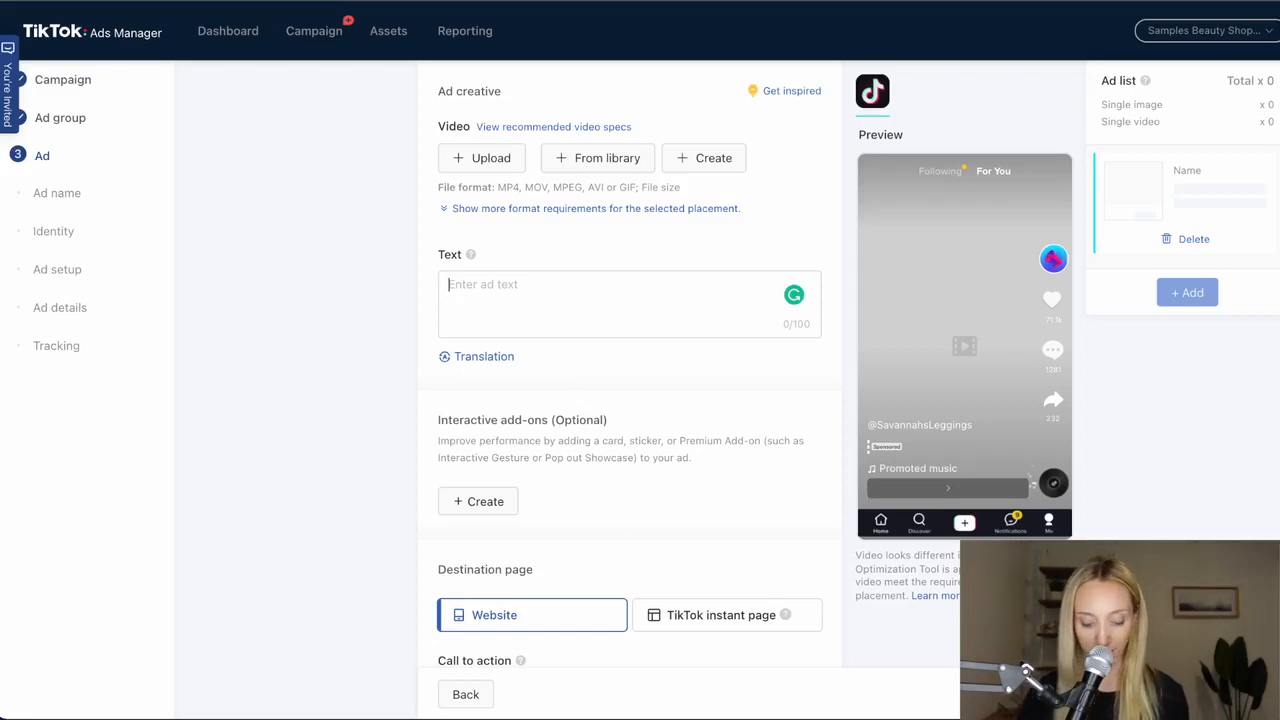
pyautogui.write('H')
pyautogui.press('BackSpace')
pyautogui.write('Buy')
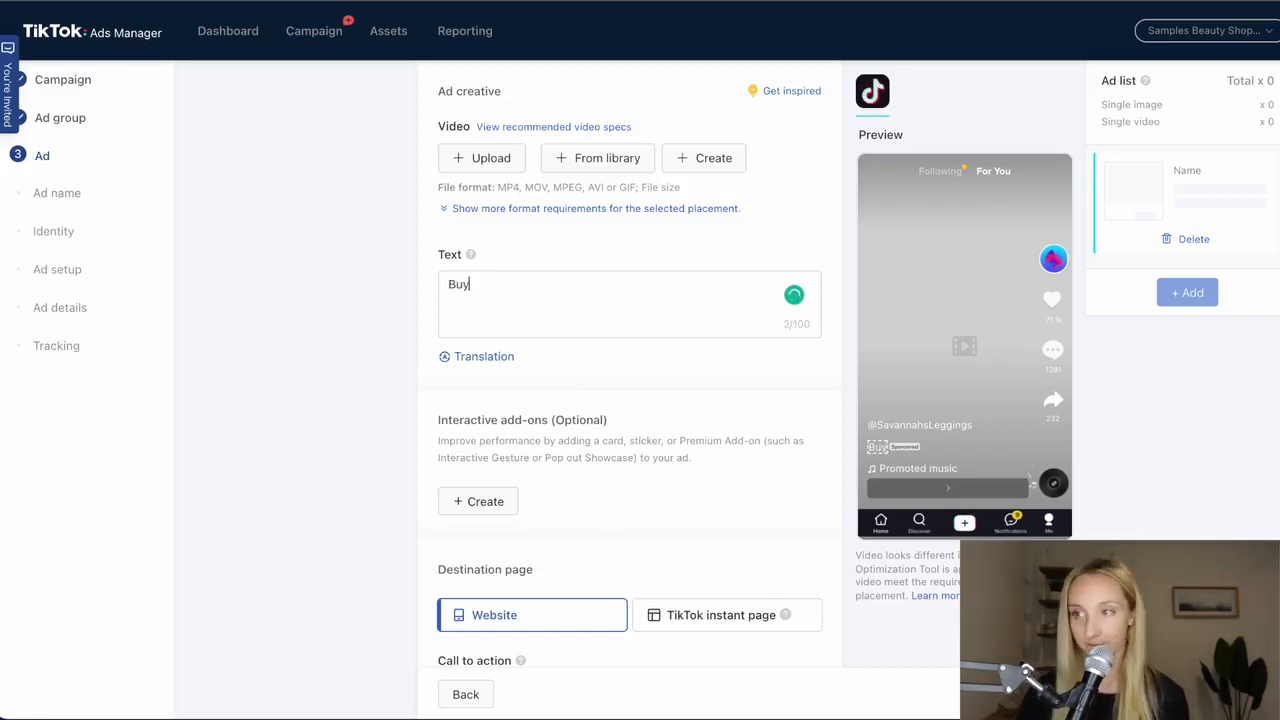
pyautogui.write(' These Leggings T')
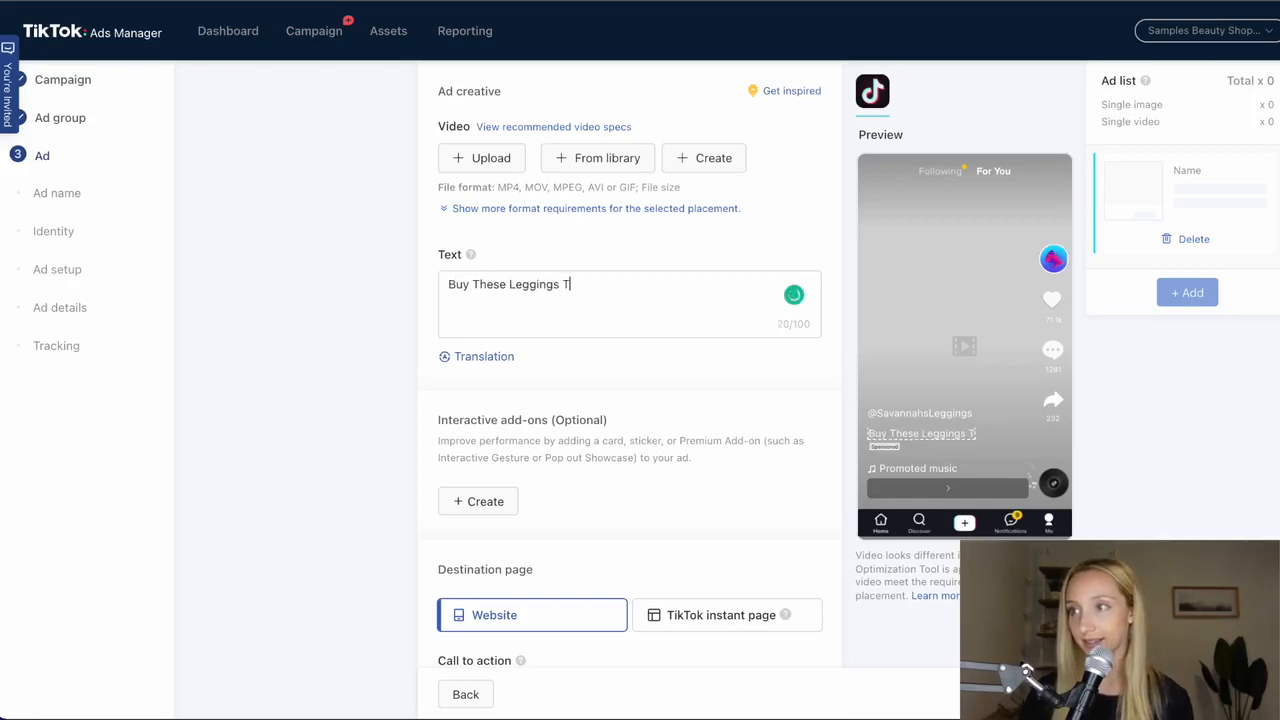
pyautogui.write('hey Are So C')
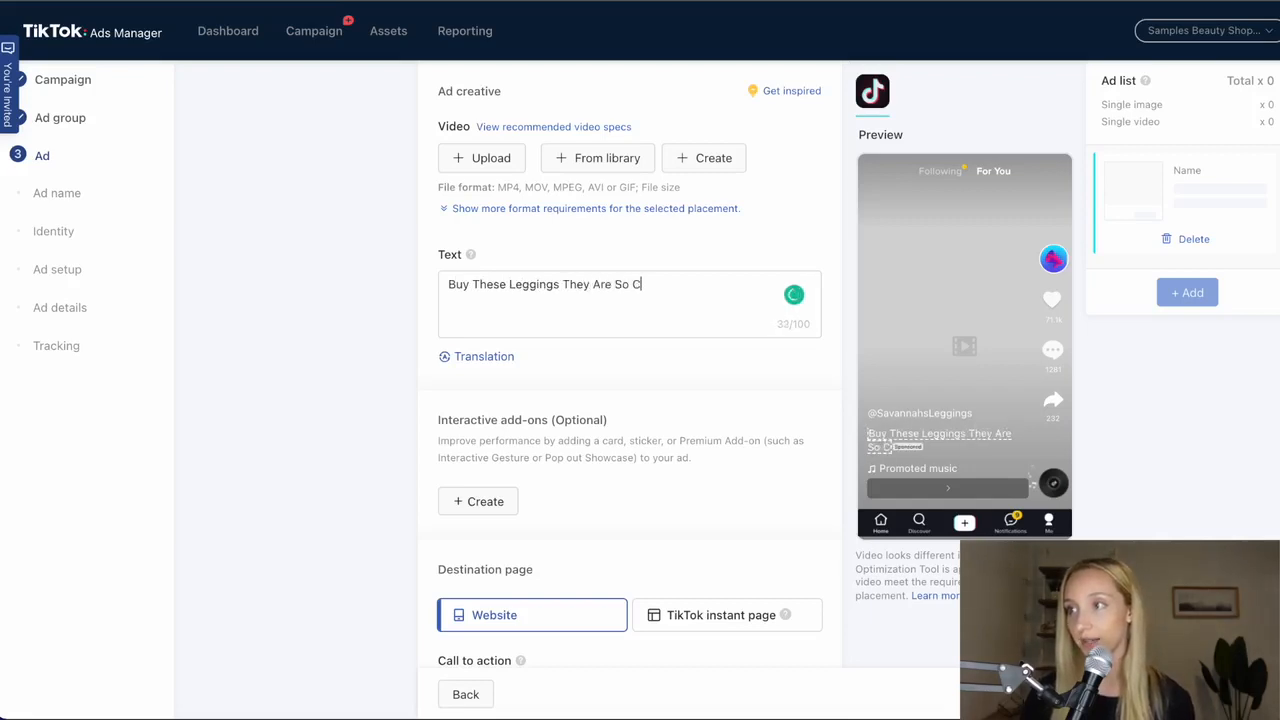
pyautogui.write('omfortable And')
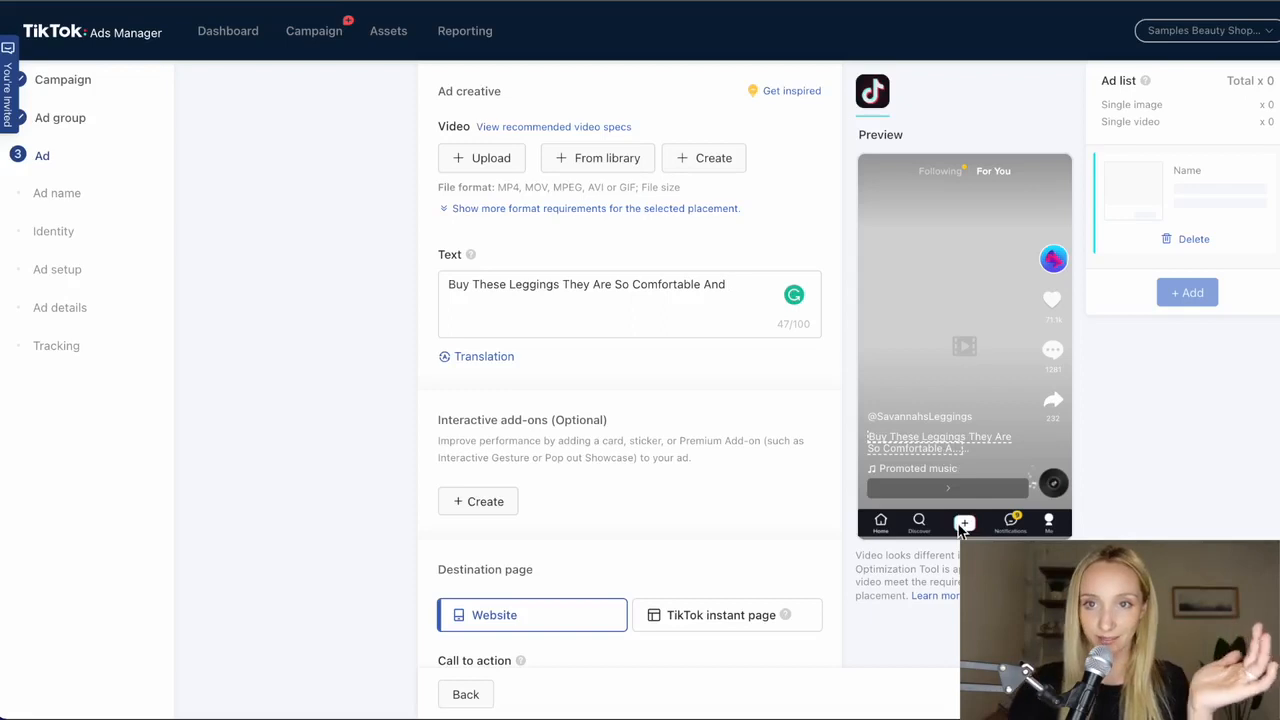
pyautogui.click(708, 284)
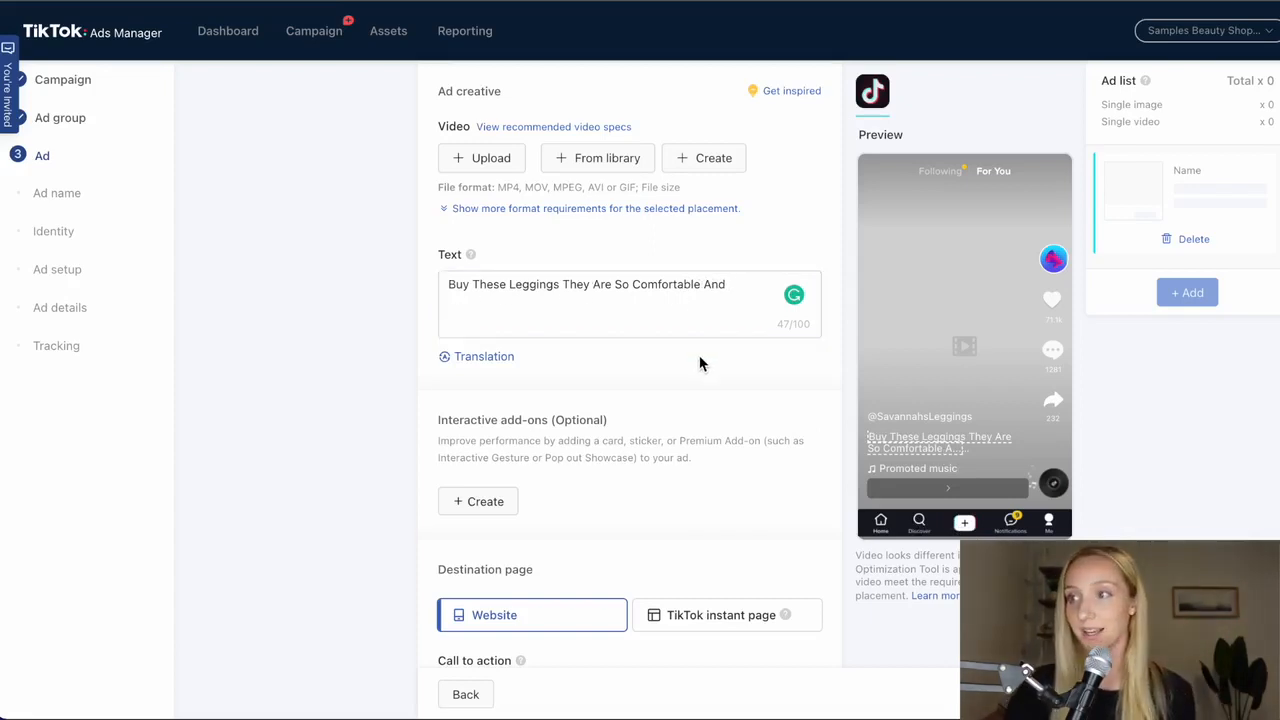
# - Review the ad's destination page, call to action, URL, disclaimer and tracking settings
pyautogui.scroll(-5, 700, 365)
pyautogui.click(565, 502)
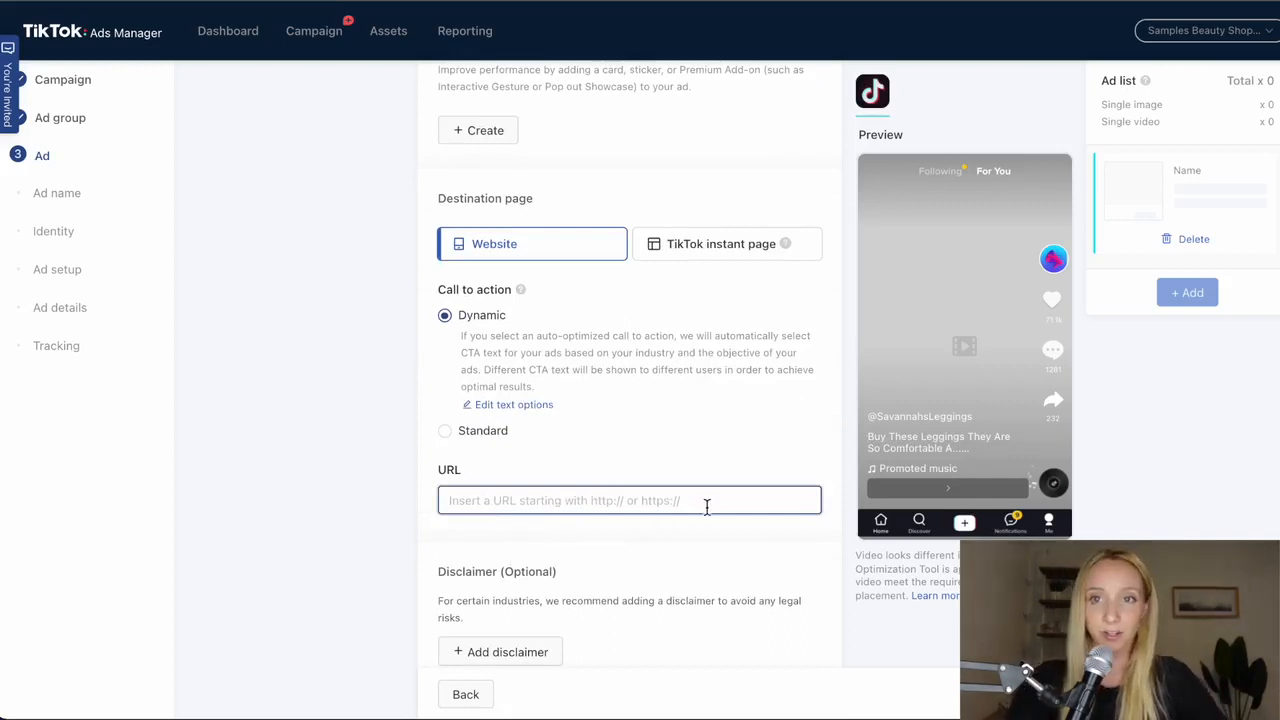
pyautogui.scroll(-3, 794, 674)
pyautogui.scroll(-1, 825, 603)
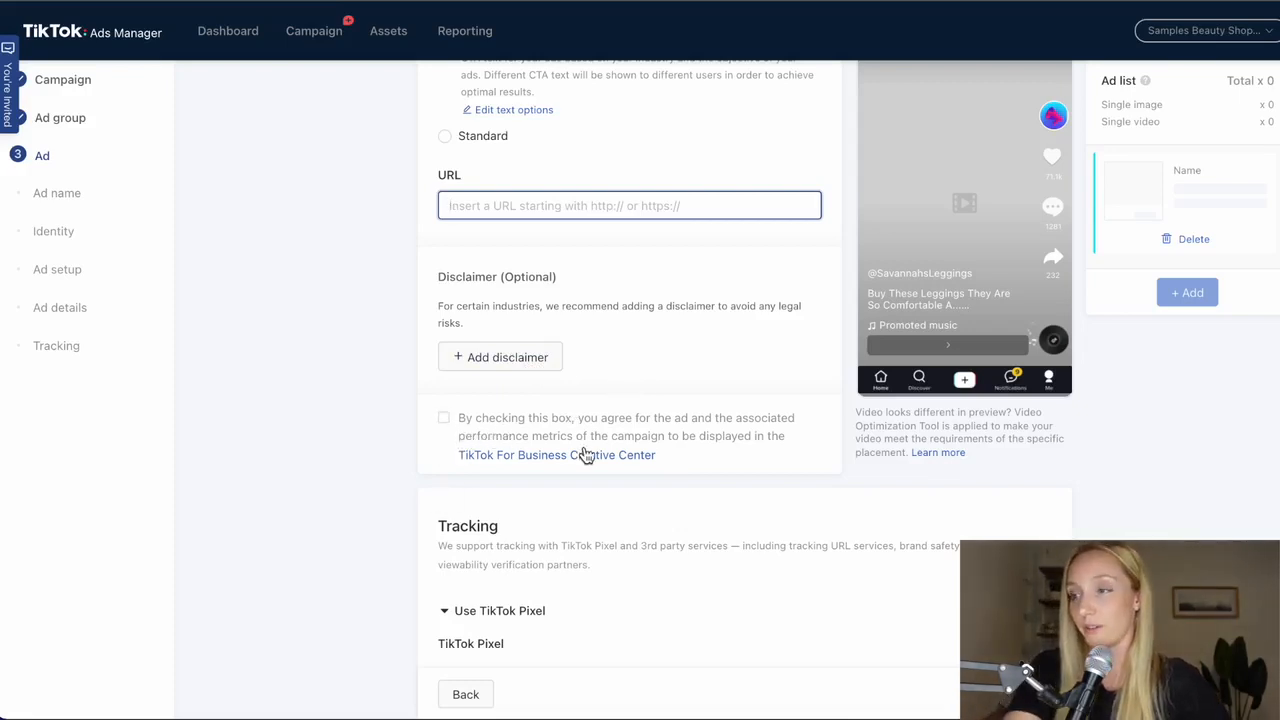
pyautogui.scroll(-3, 591, 440)
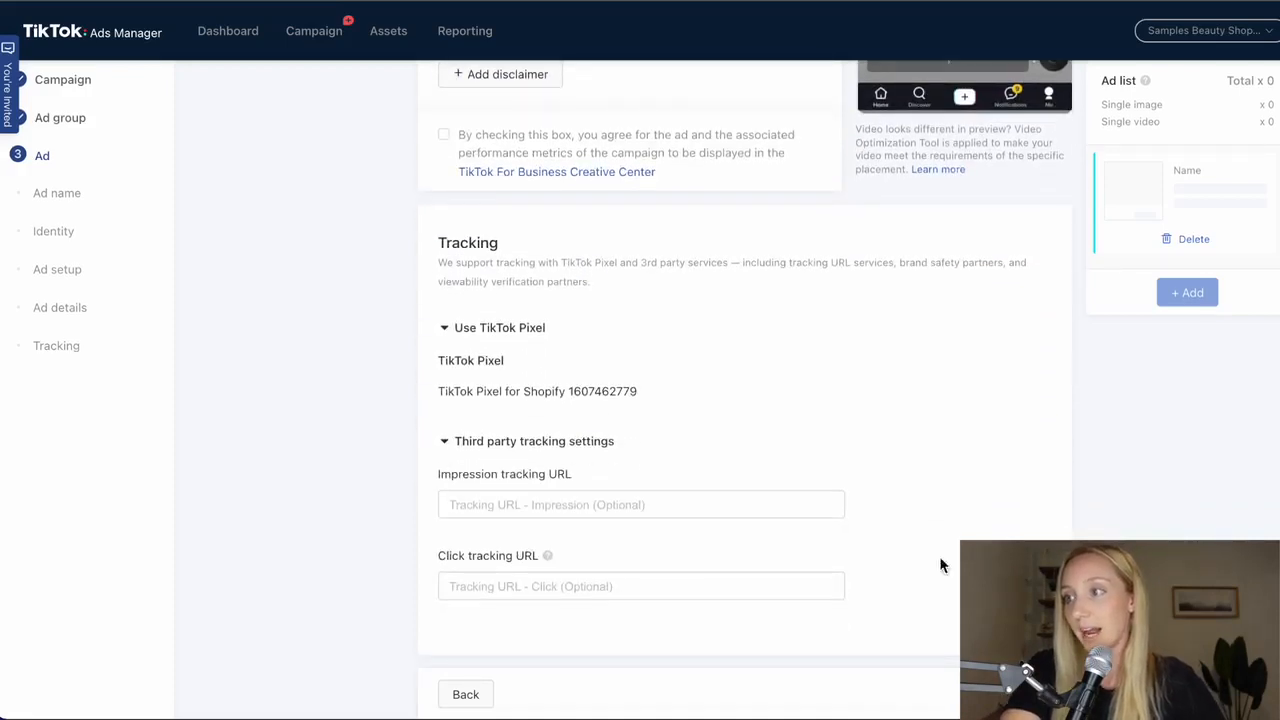